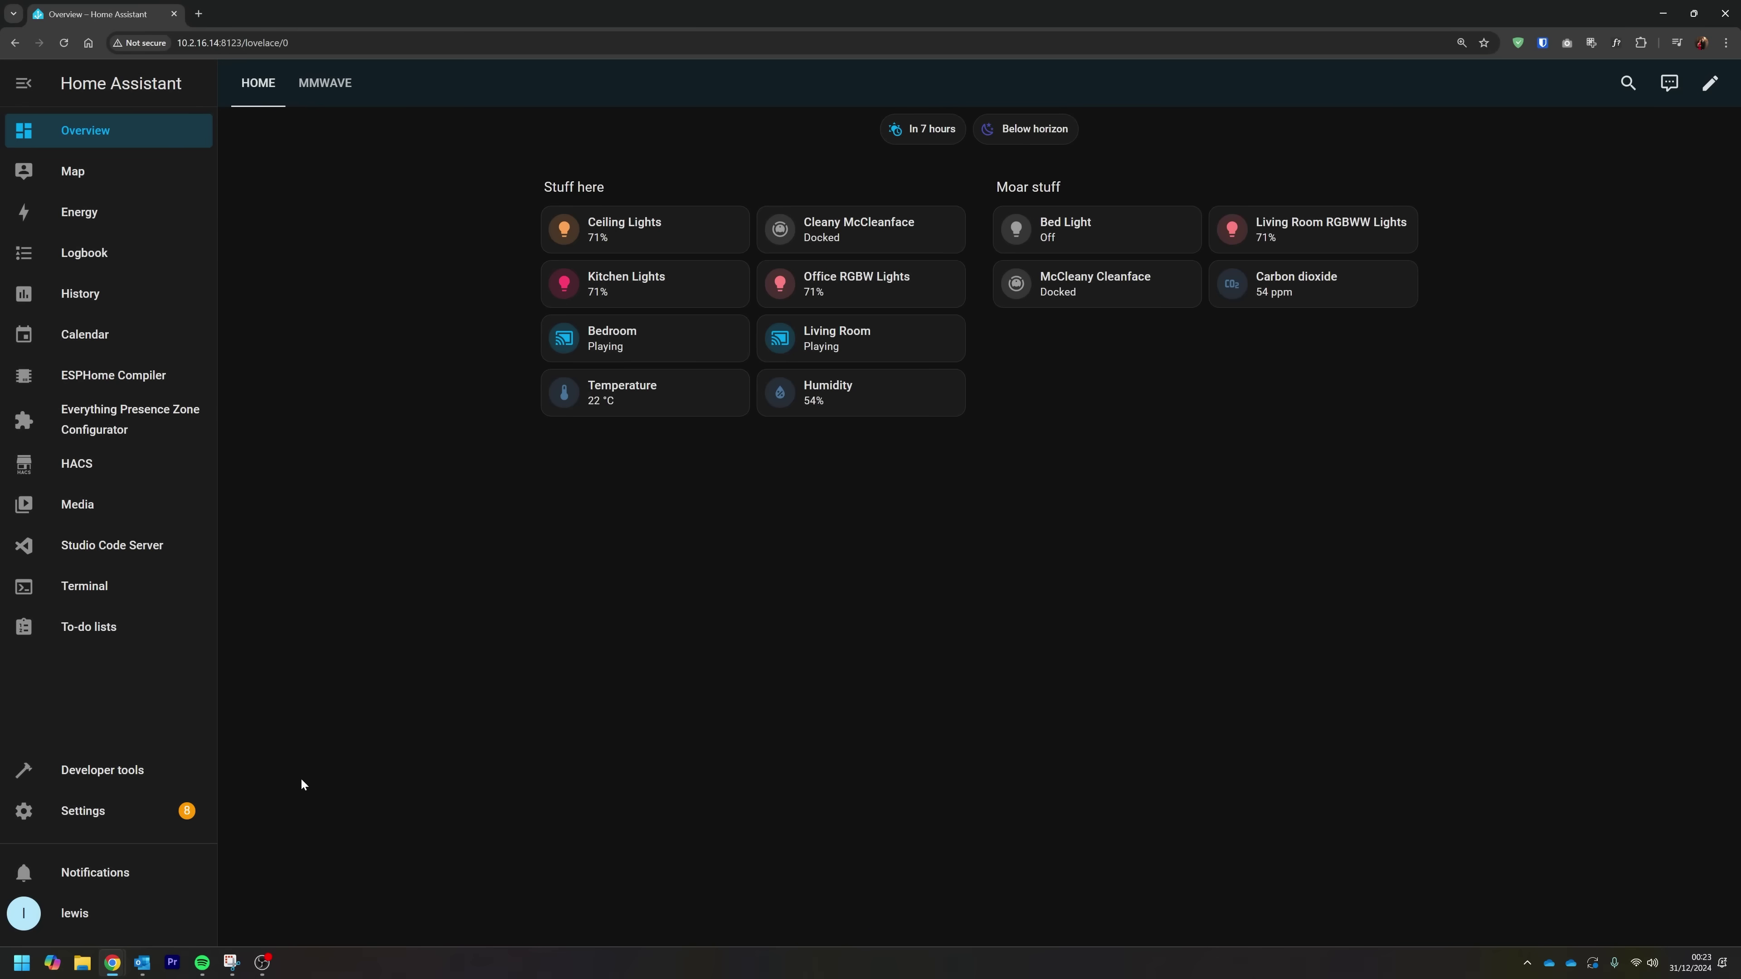
Go to the Backups page under Settings > System.
{"action": "left_click", "coordinate": [141, 821]}
{"action": "scroll", "coordinate": [838, 788], "scroll_direction": "down", "scroll_amount": 3}
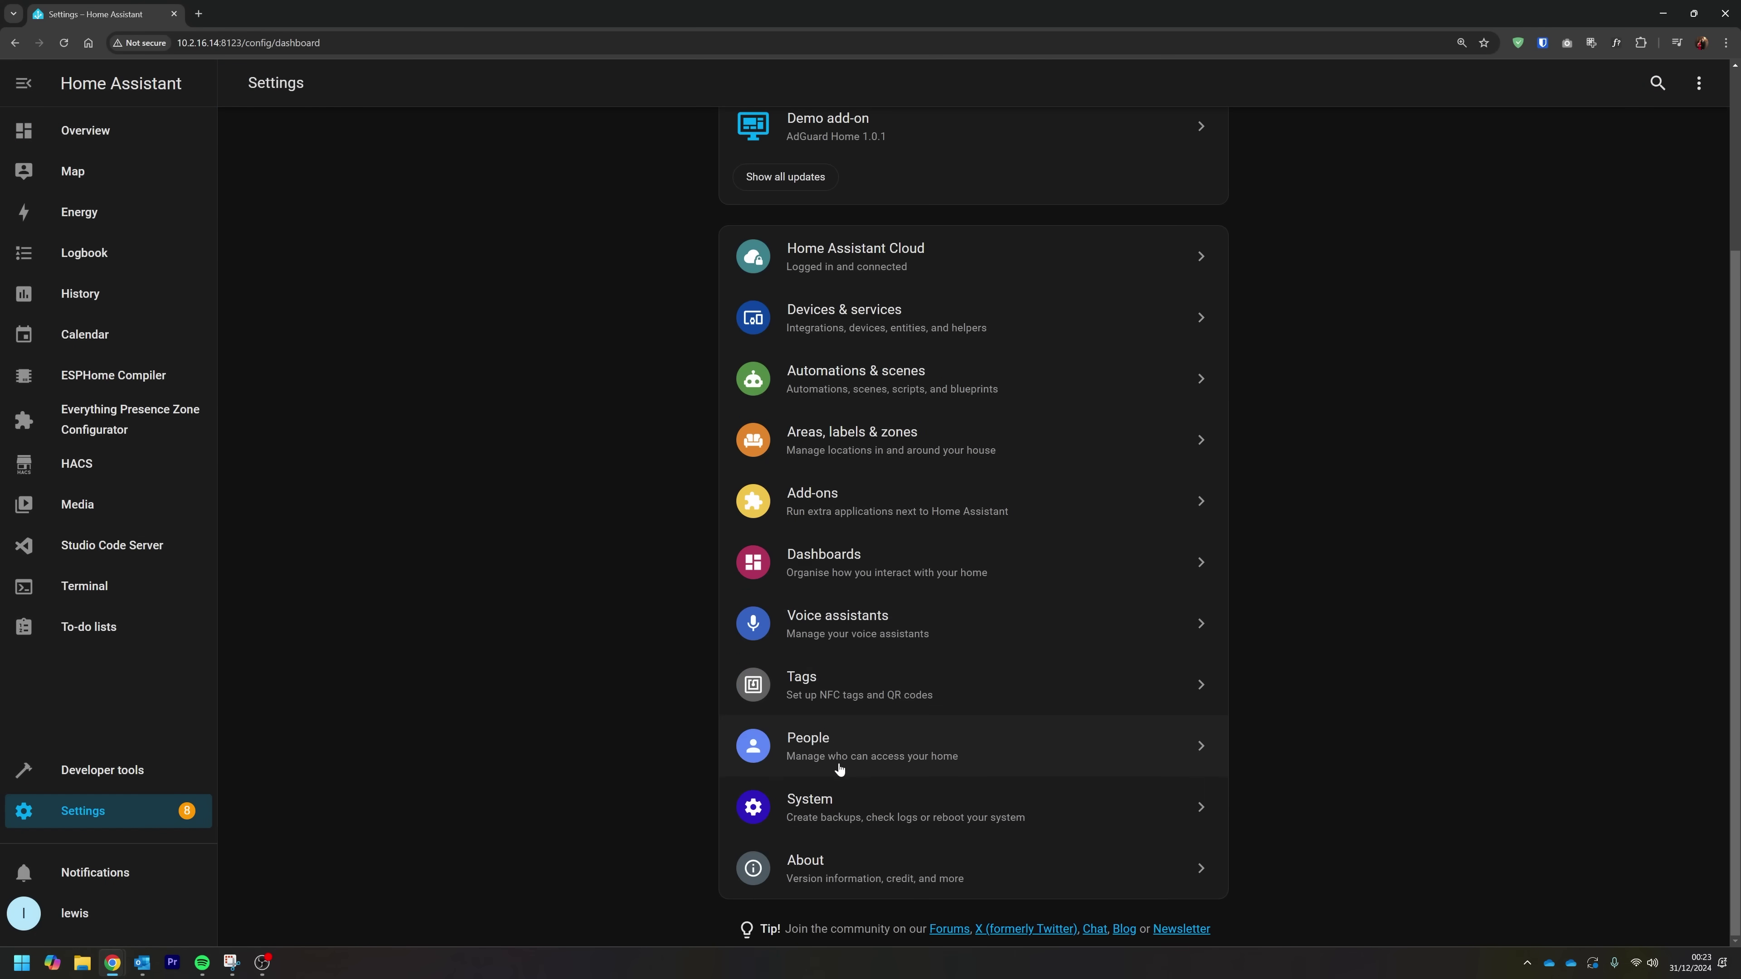
{"action": "left_click", "coordinate": [851, 806]}
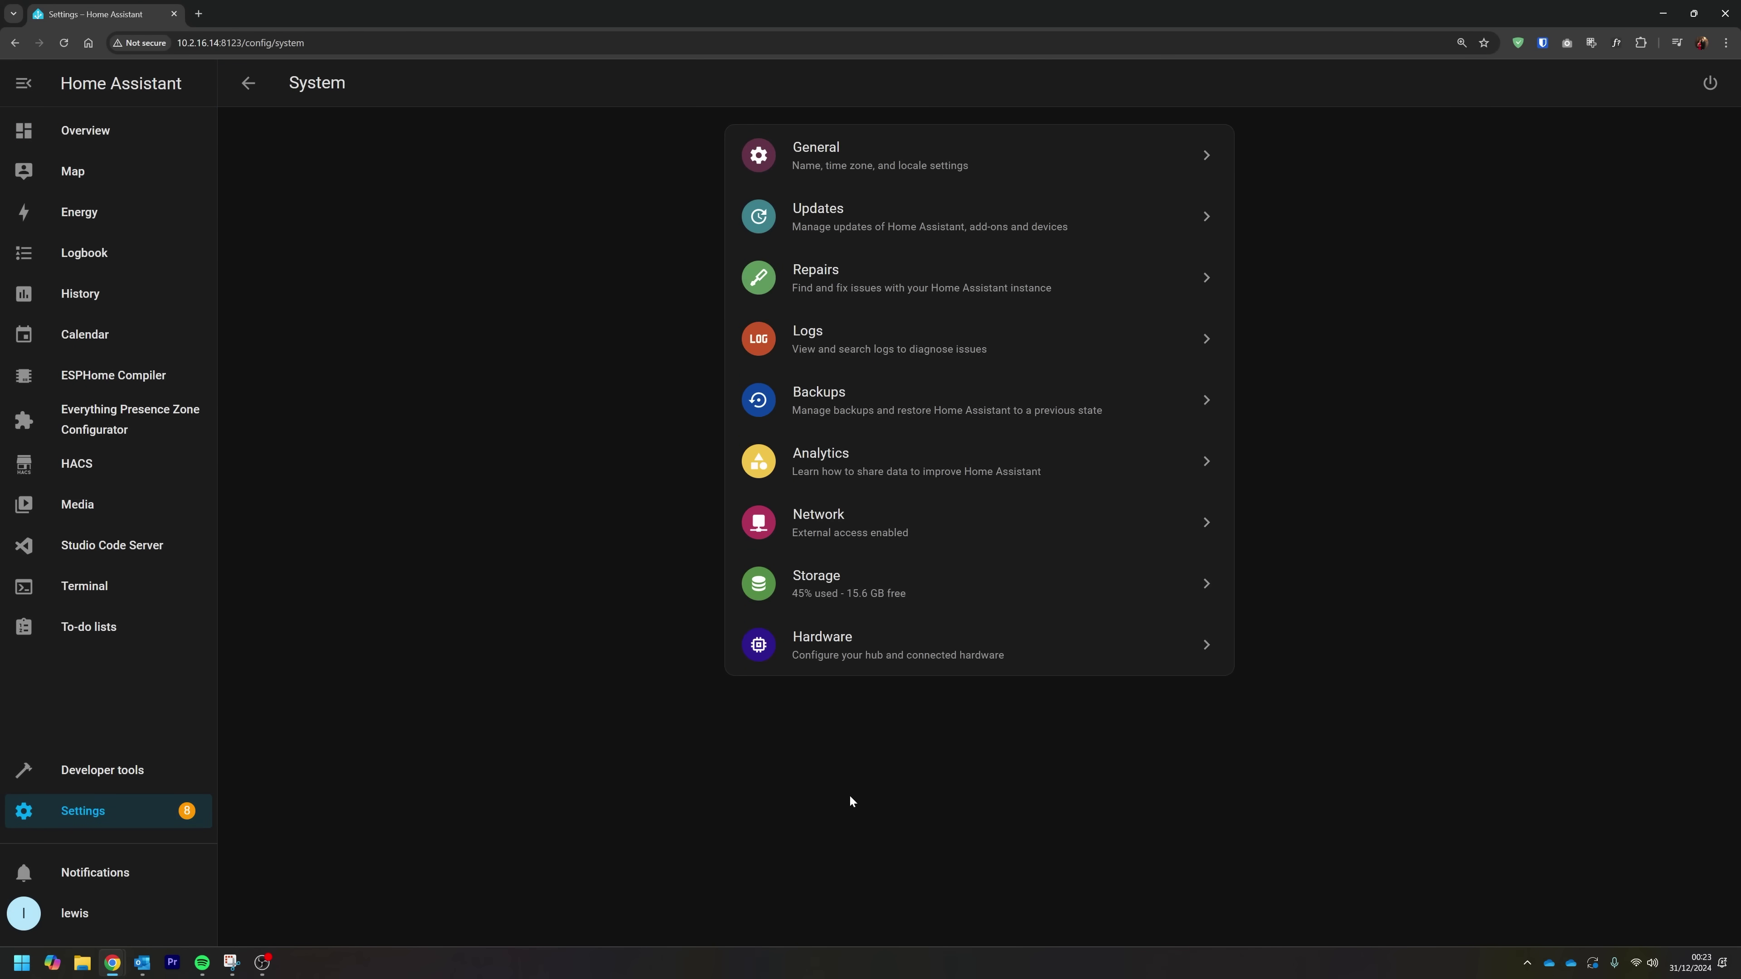
{"action": "left_click", "coordinate": [897, 403]}
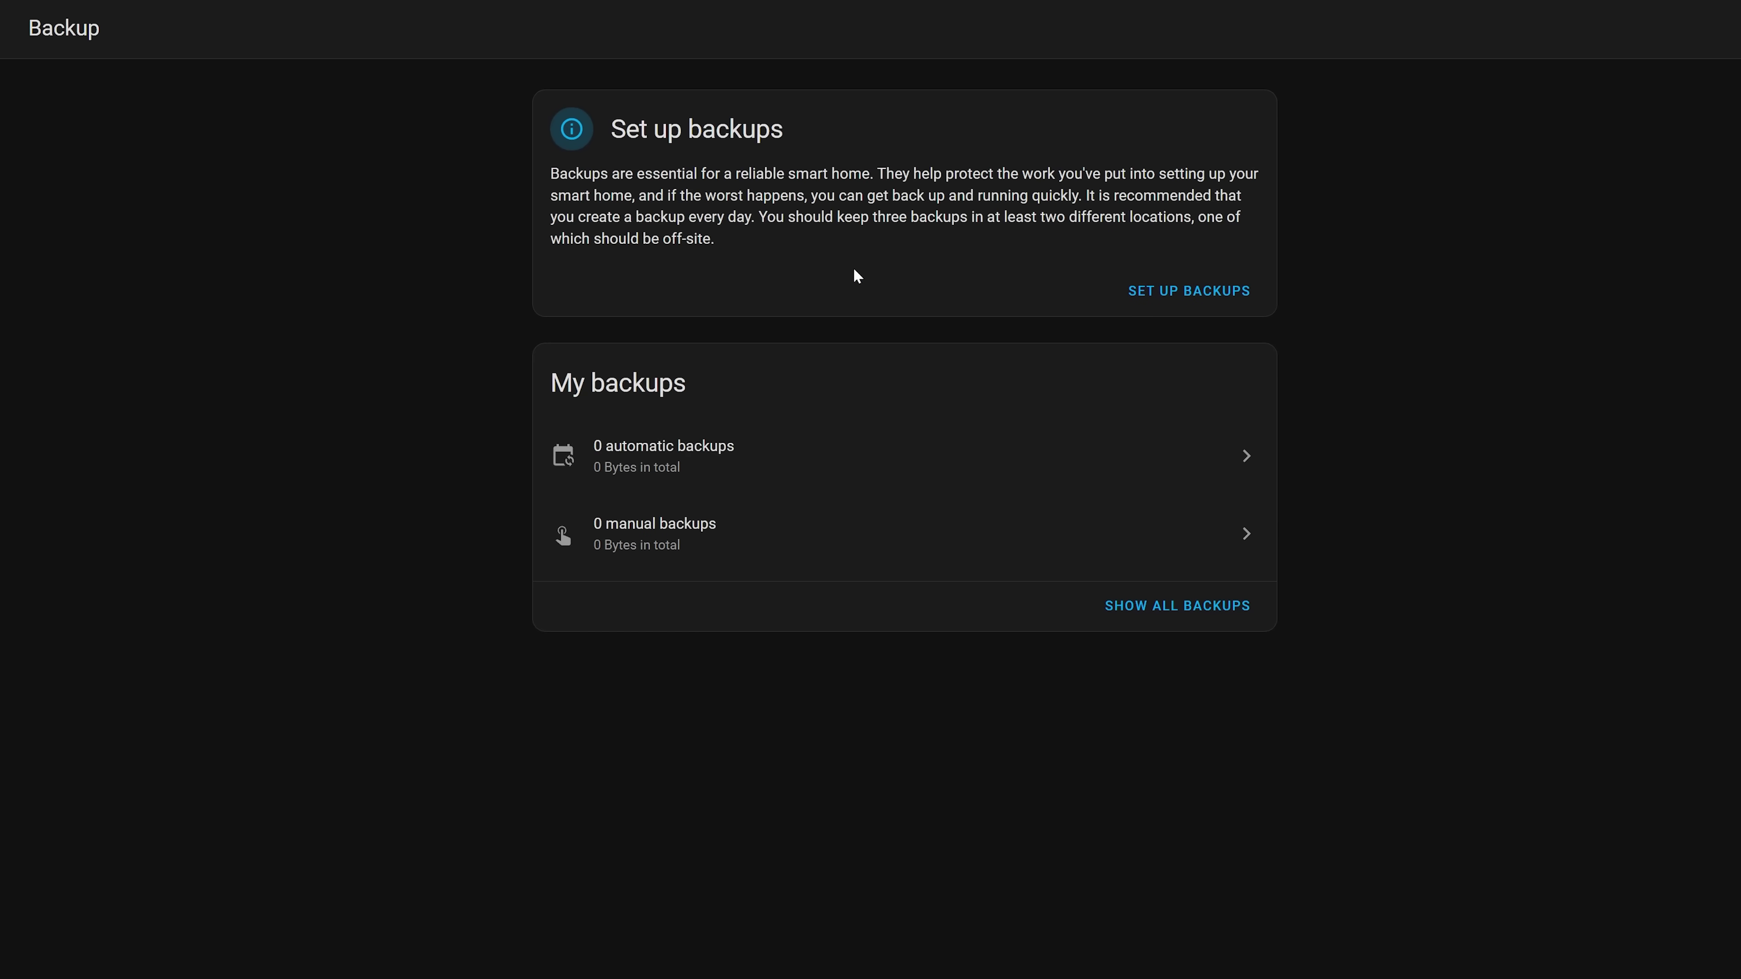
Start the backup setup wizard and copy the generated backup encryption key.
{"action": "left_click", "coordinate": [1233, 305]}
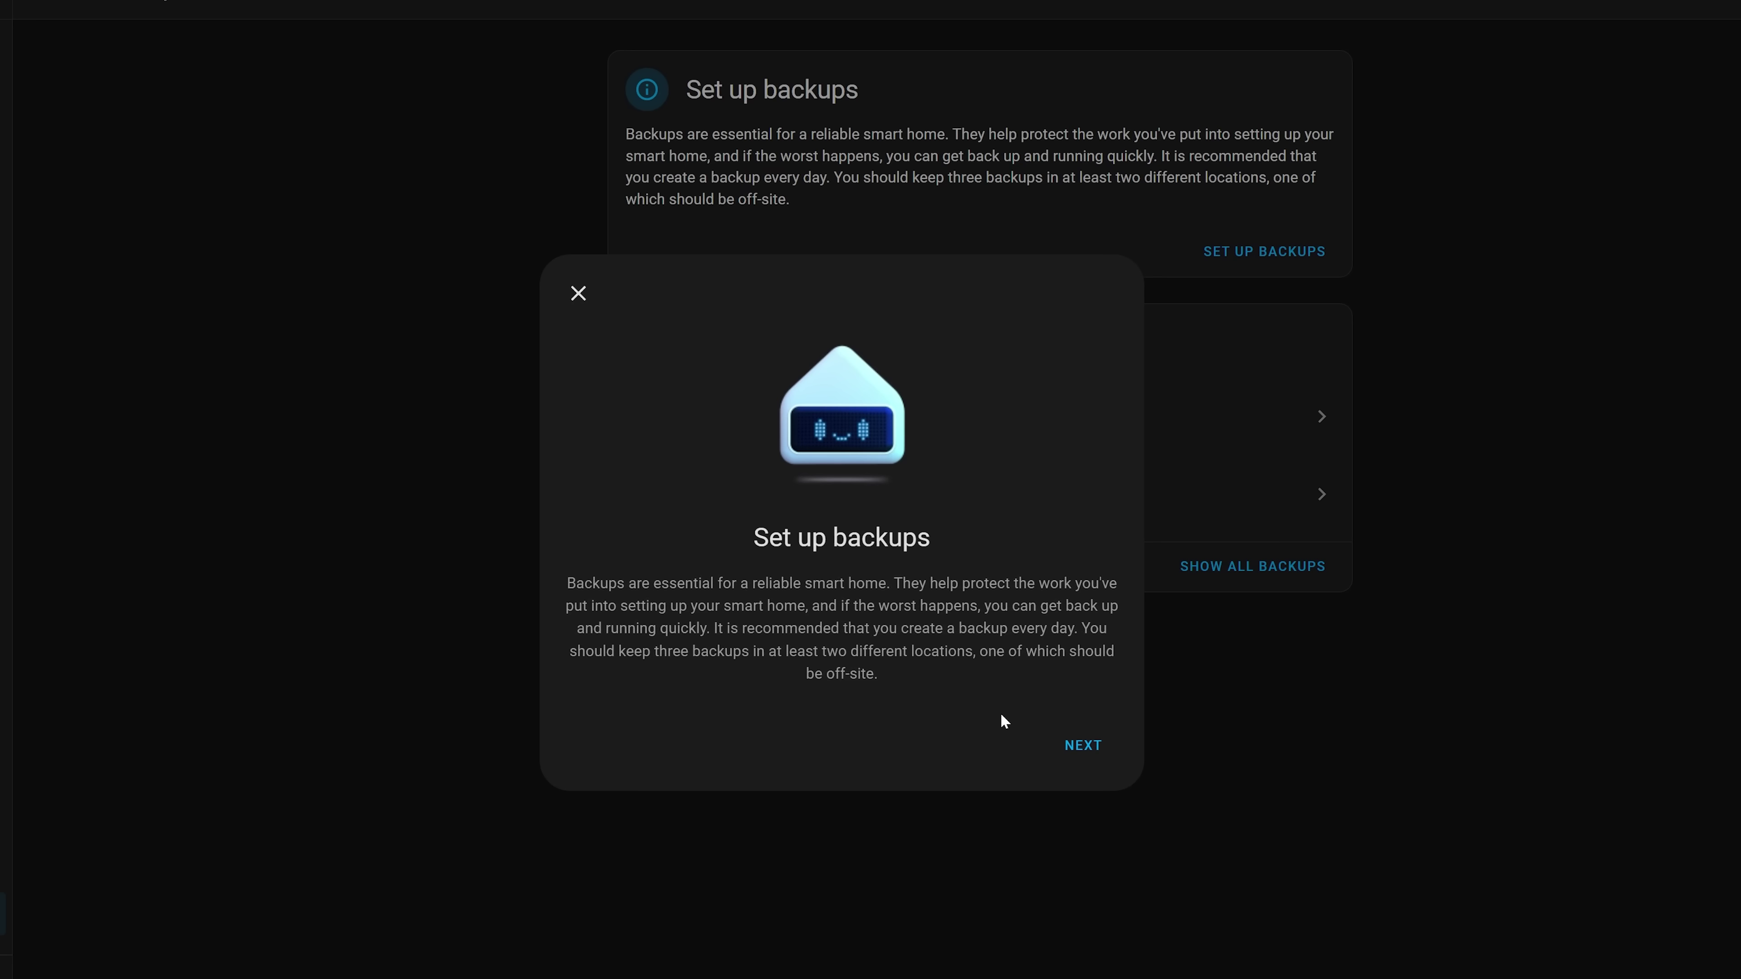
{"action": "left_click", "coordinate": [1085, 754]}
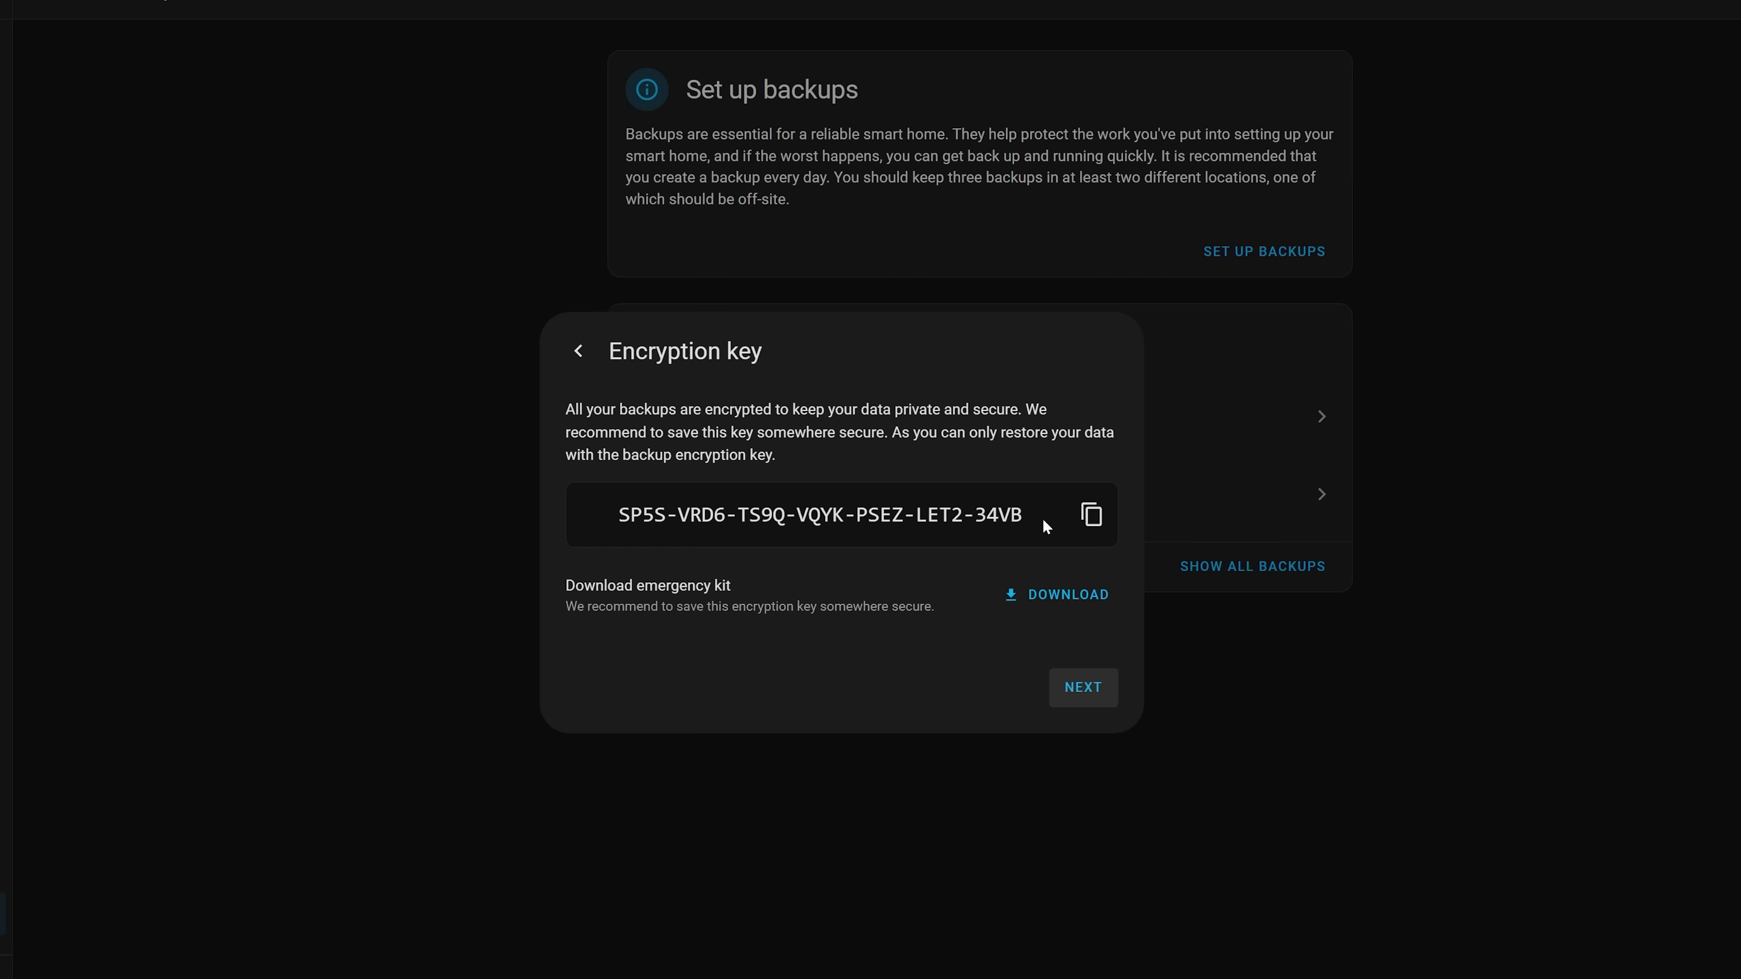
{"action": "left_click", "coordinate": [1093, 521]}
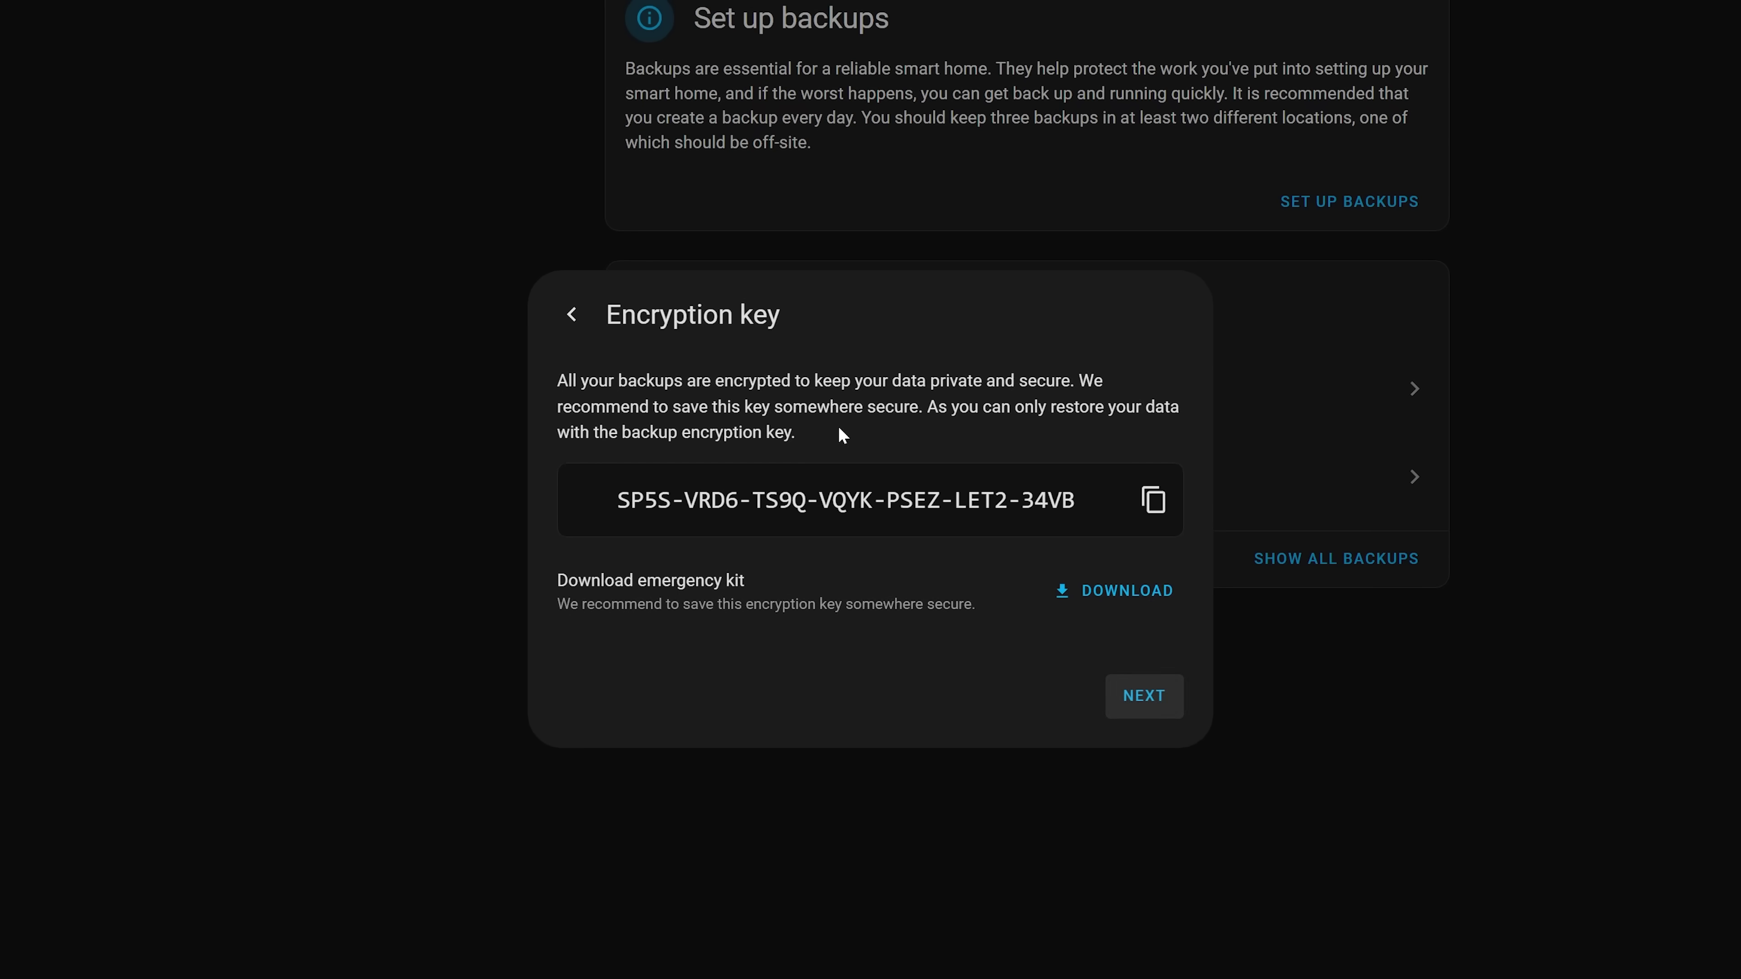
{"action": "left_click", "coordinate": [1155, 511]}
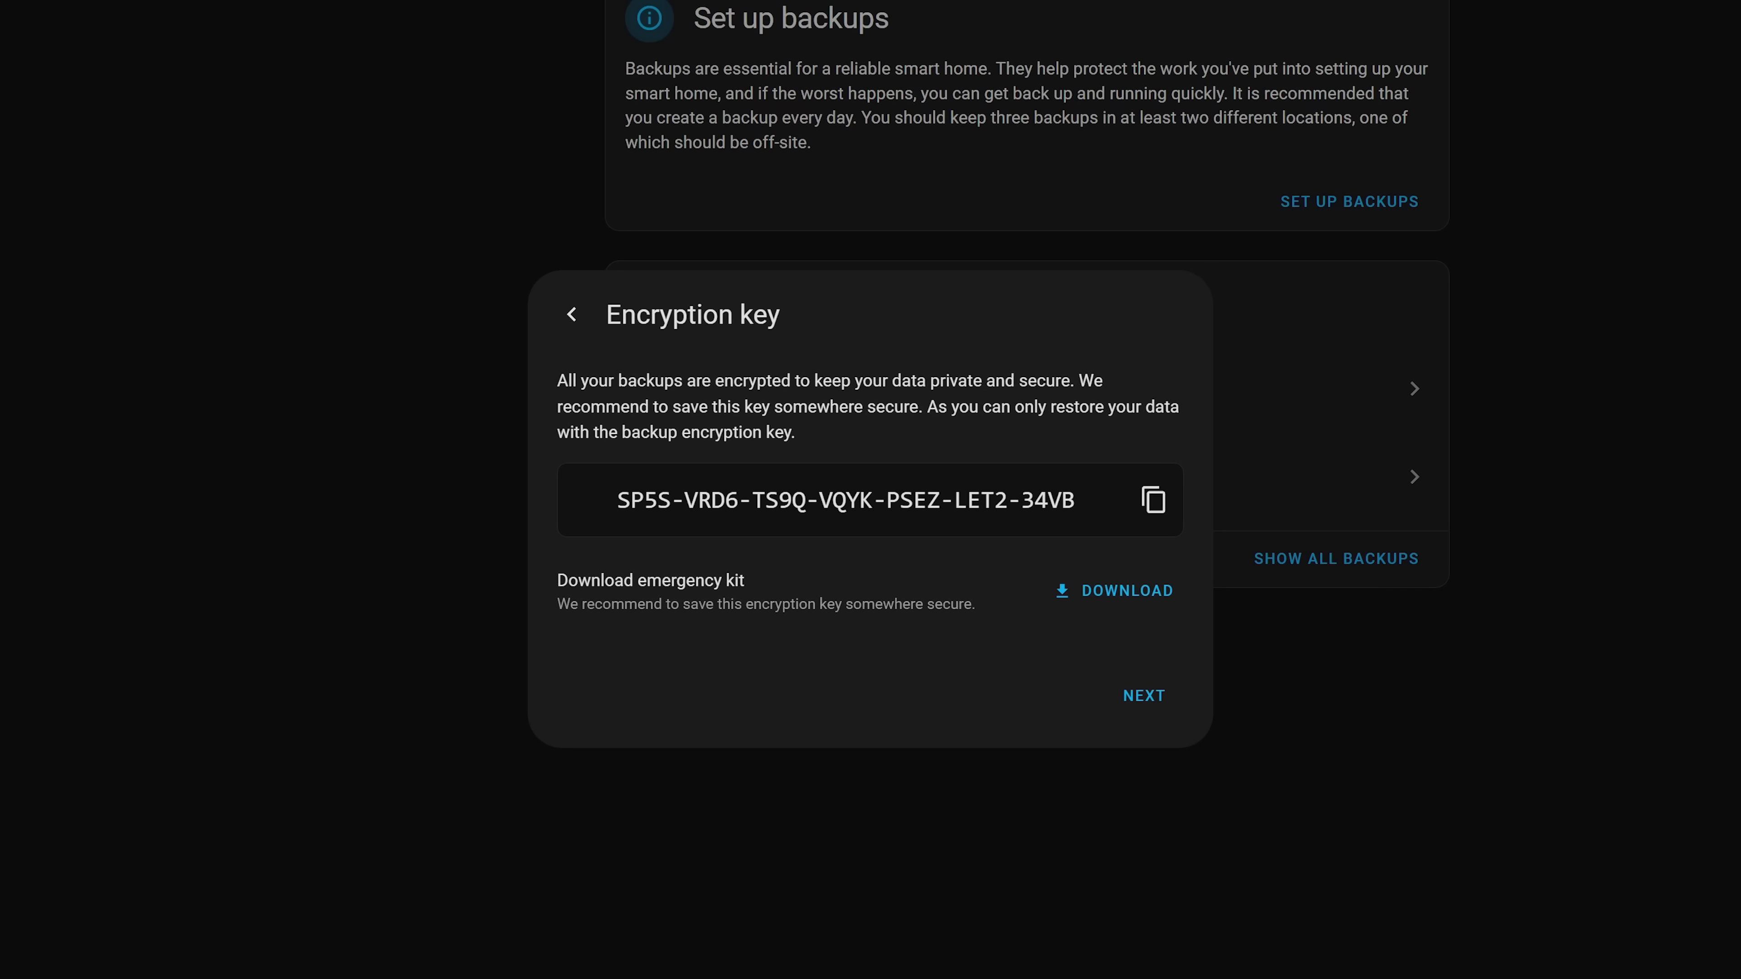
Attempt the emergency kit download, cancel the save window, and continue past the key step.
{"action": "left_click", "coordinate": [1124, 603]}
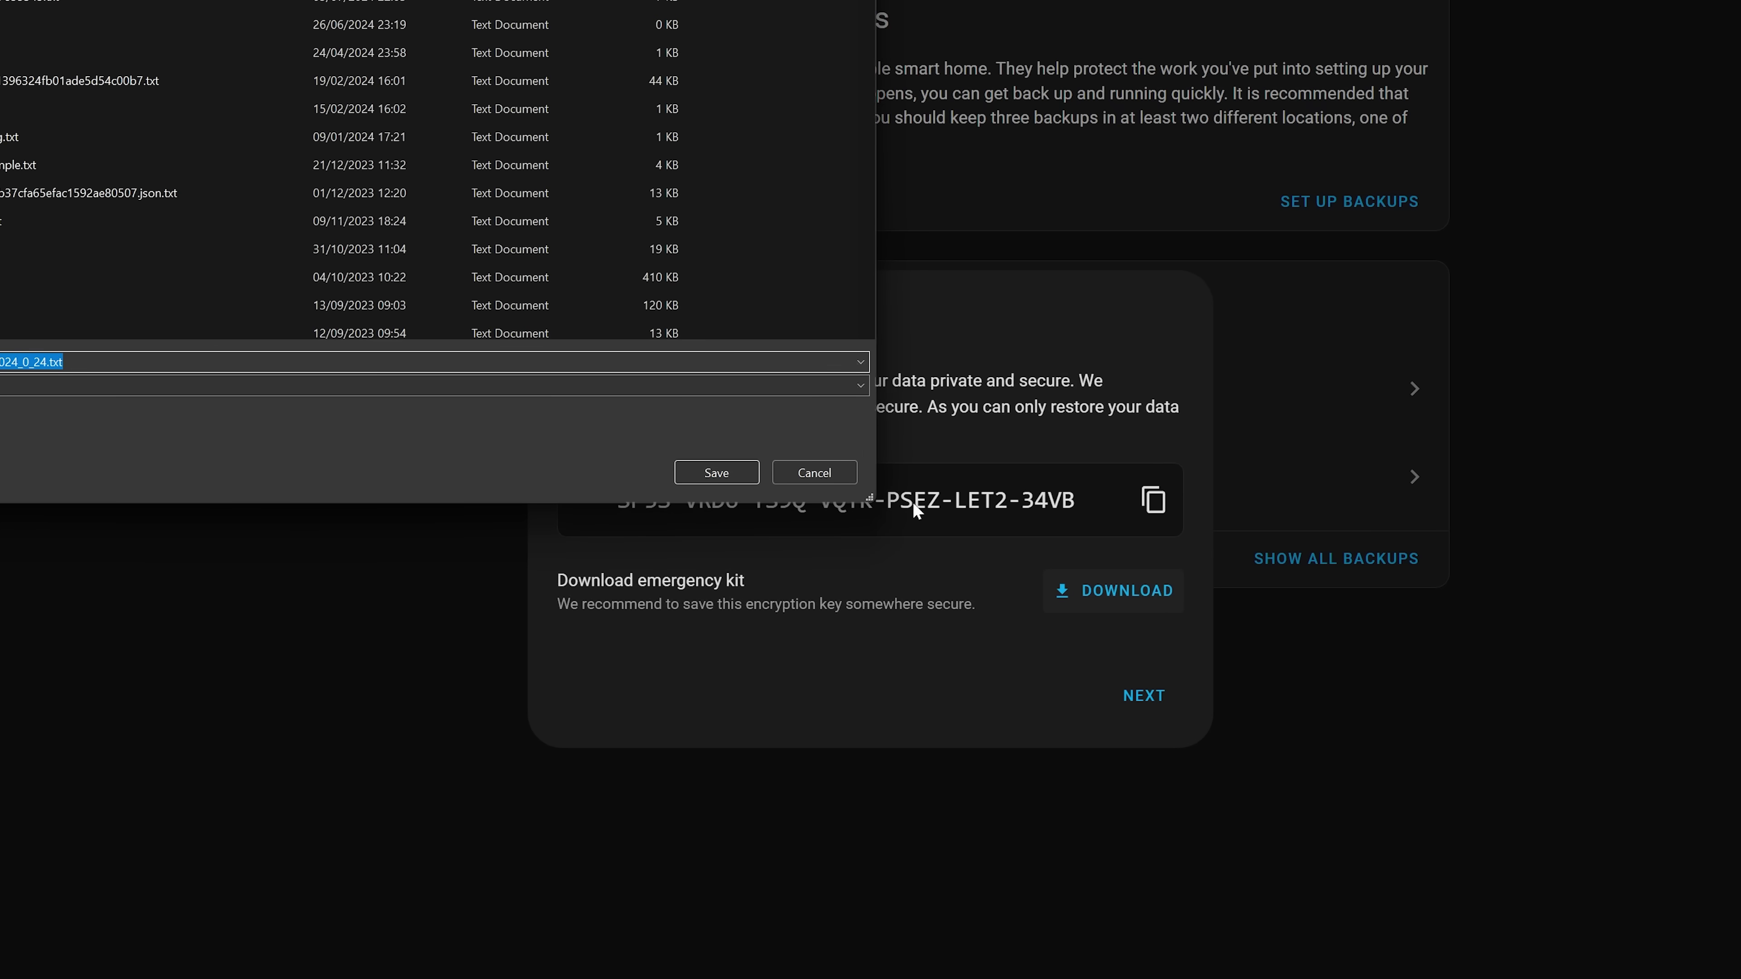
{"action": "left_click", "coordinate": [815, 473]}
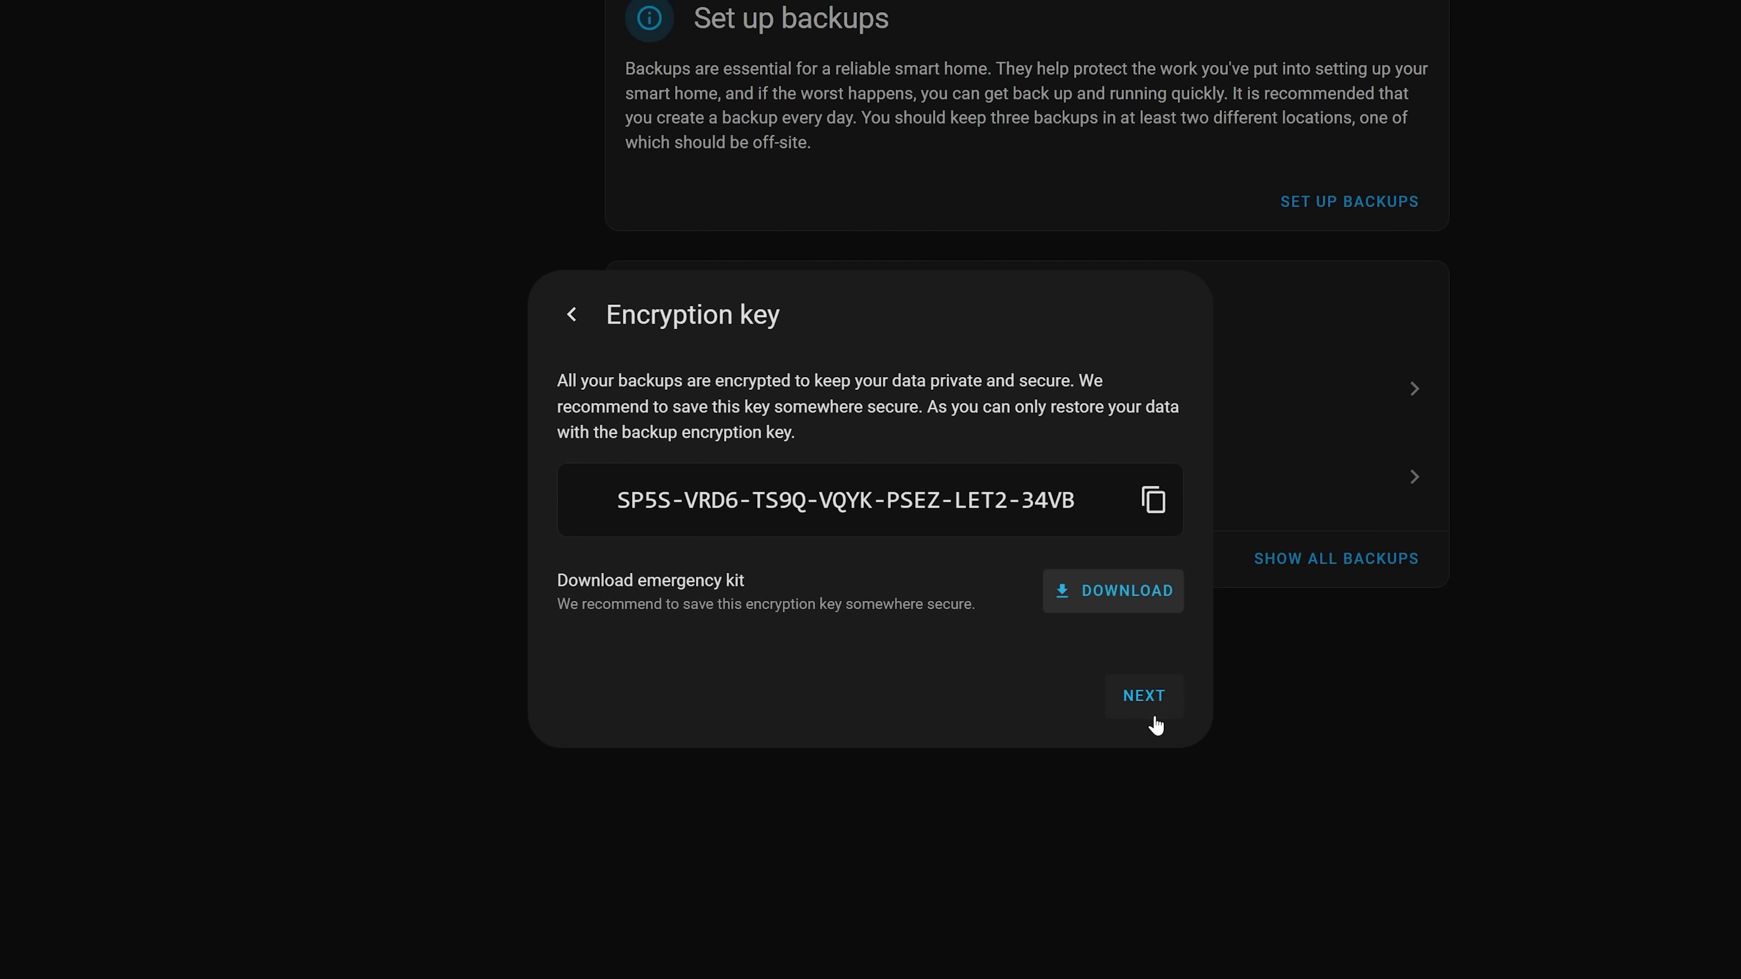
{"action": "left_click", "coordinate": [1156, 720]}
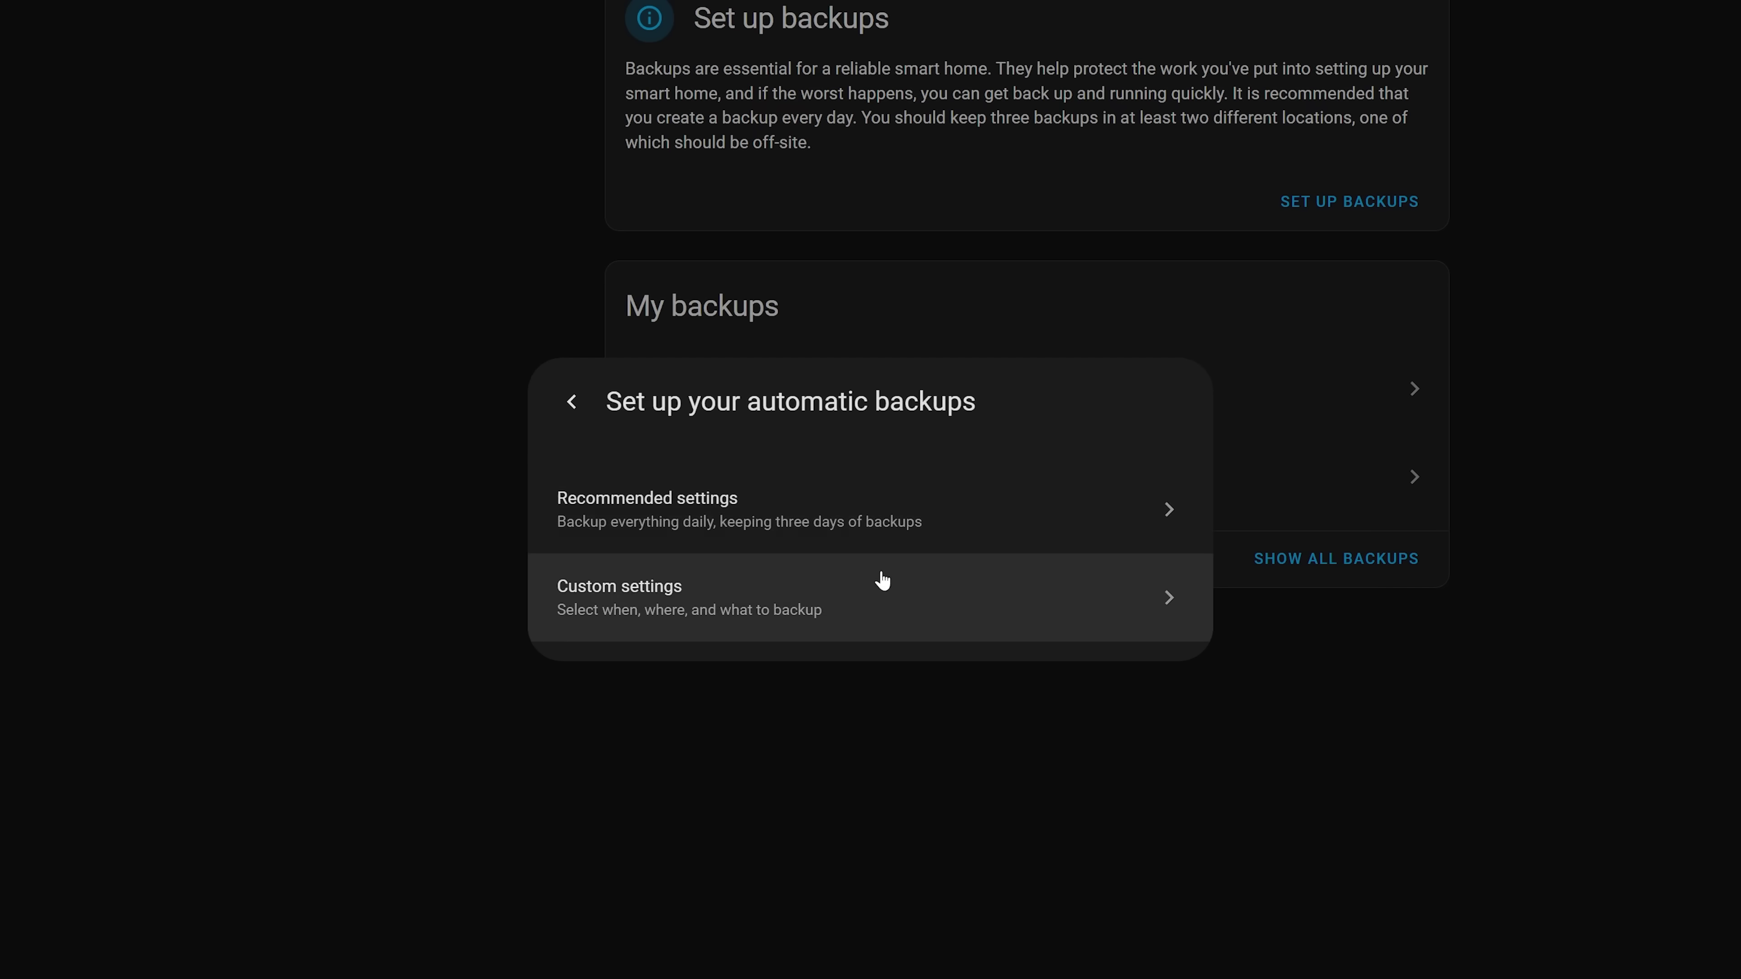
Choose custom backup settings and schedule automatic backups for Tuesday at 4:45.
{"action": "left_click", "coordinate": [1004, 606]}
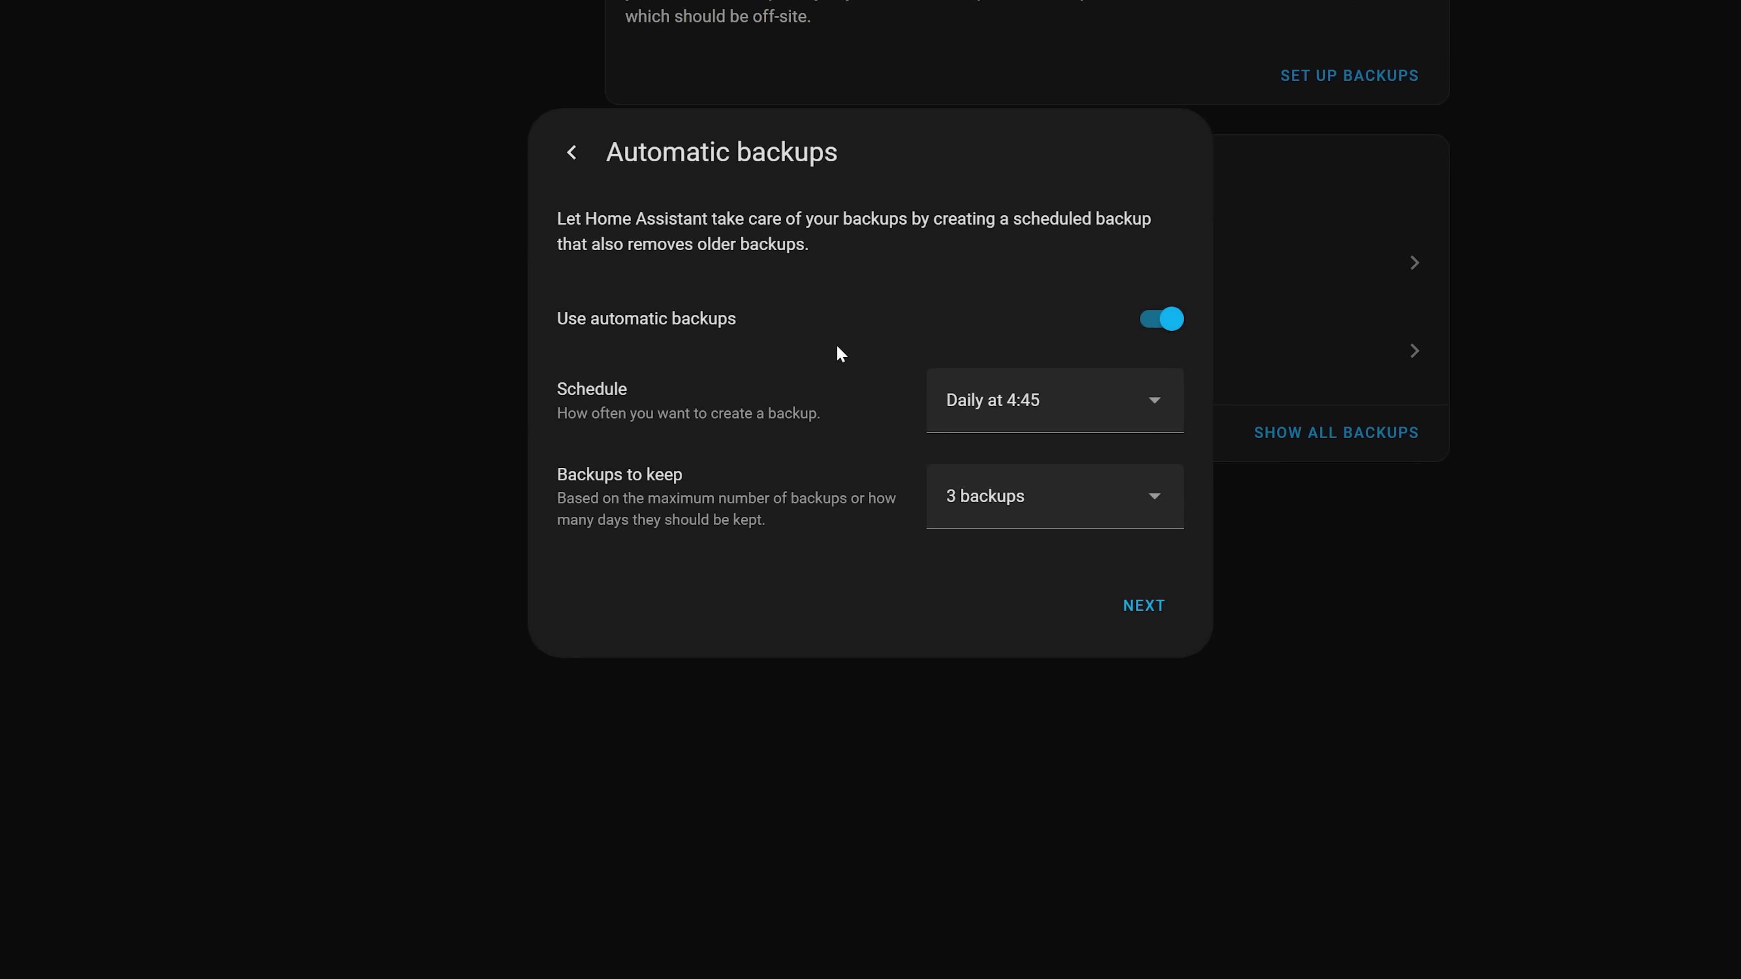
{"action": "left_click", "coordinate": [1157, 319]}
{"action": "left_click", "coordinate": [1164, 413]}
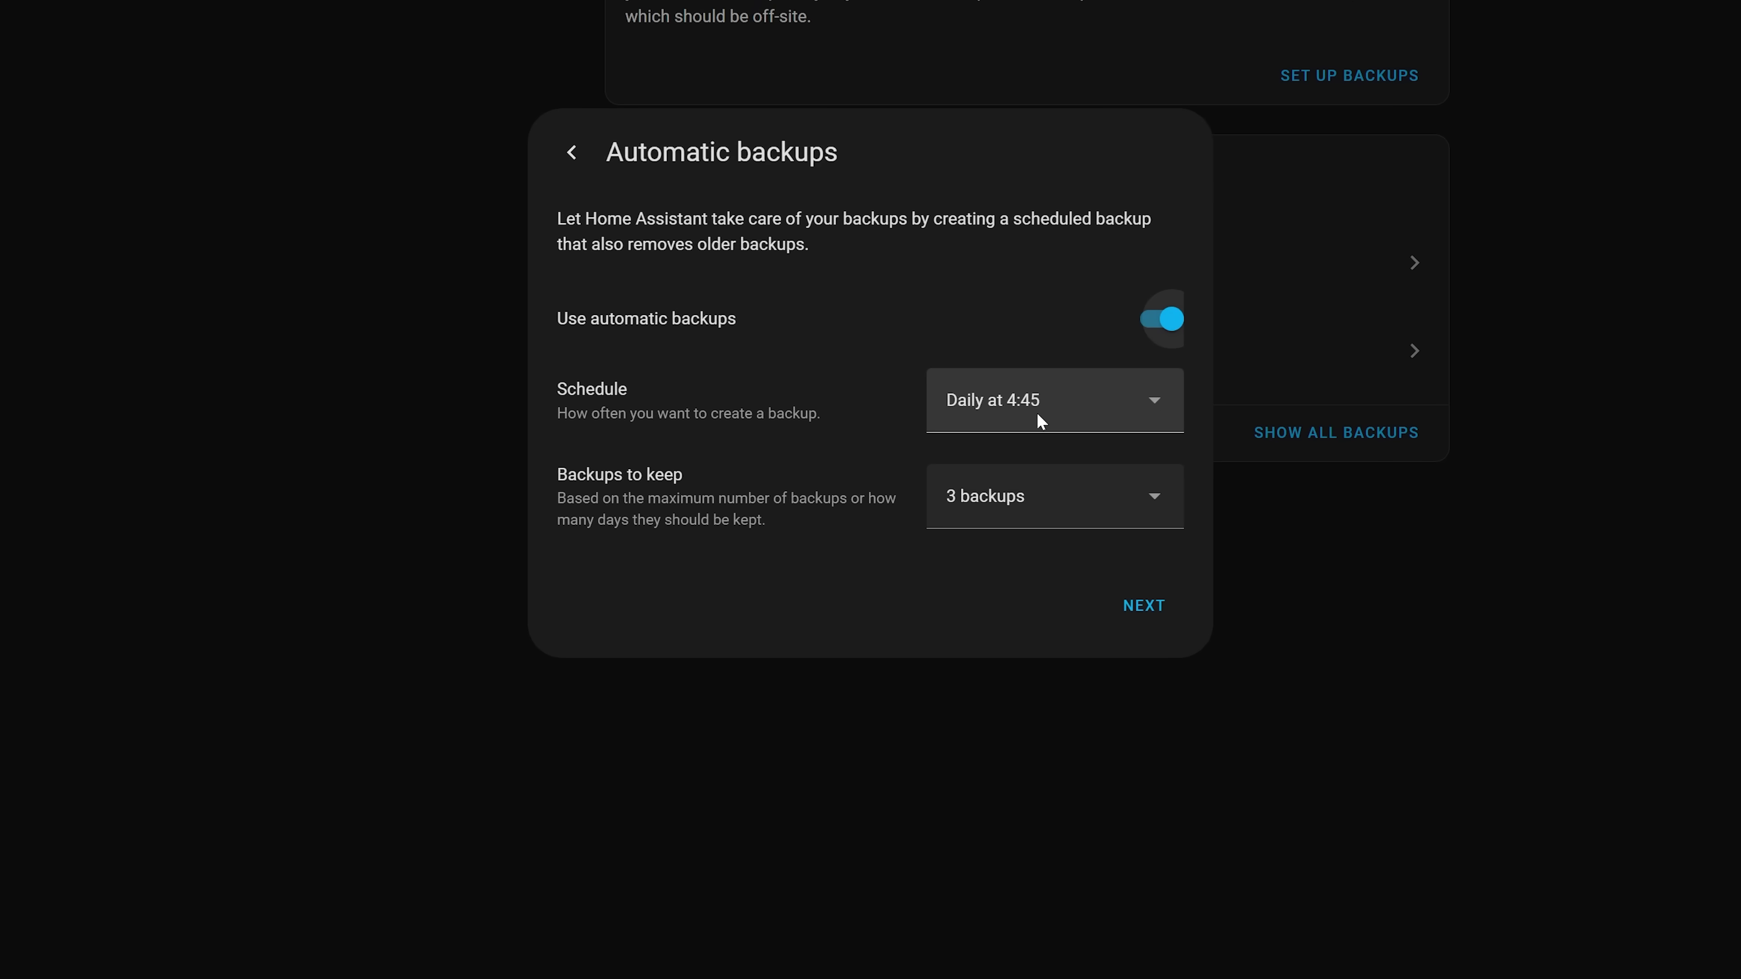
{"action": "left_click", "coordinate": [1159, 398]}
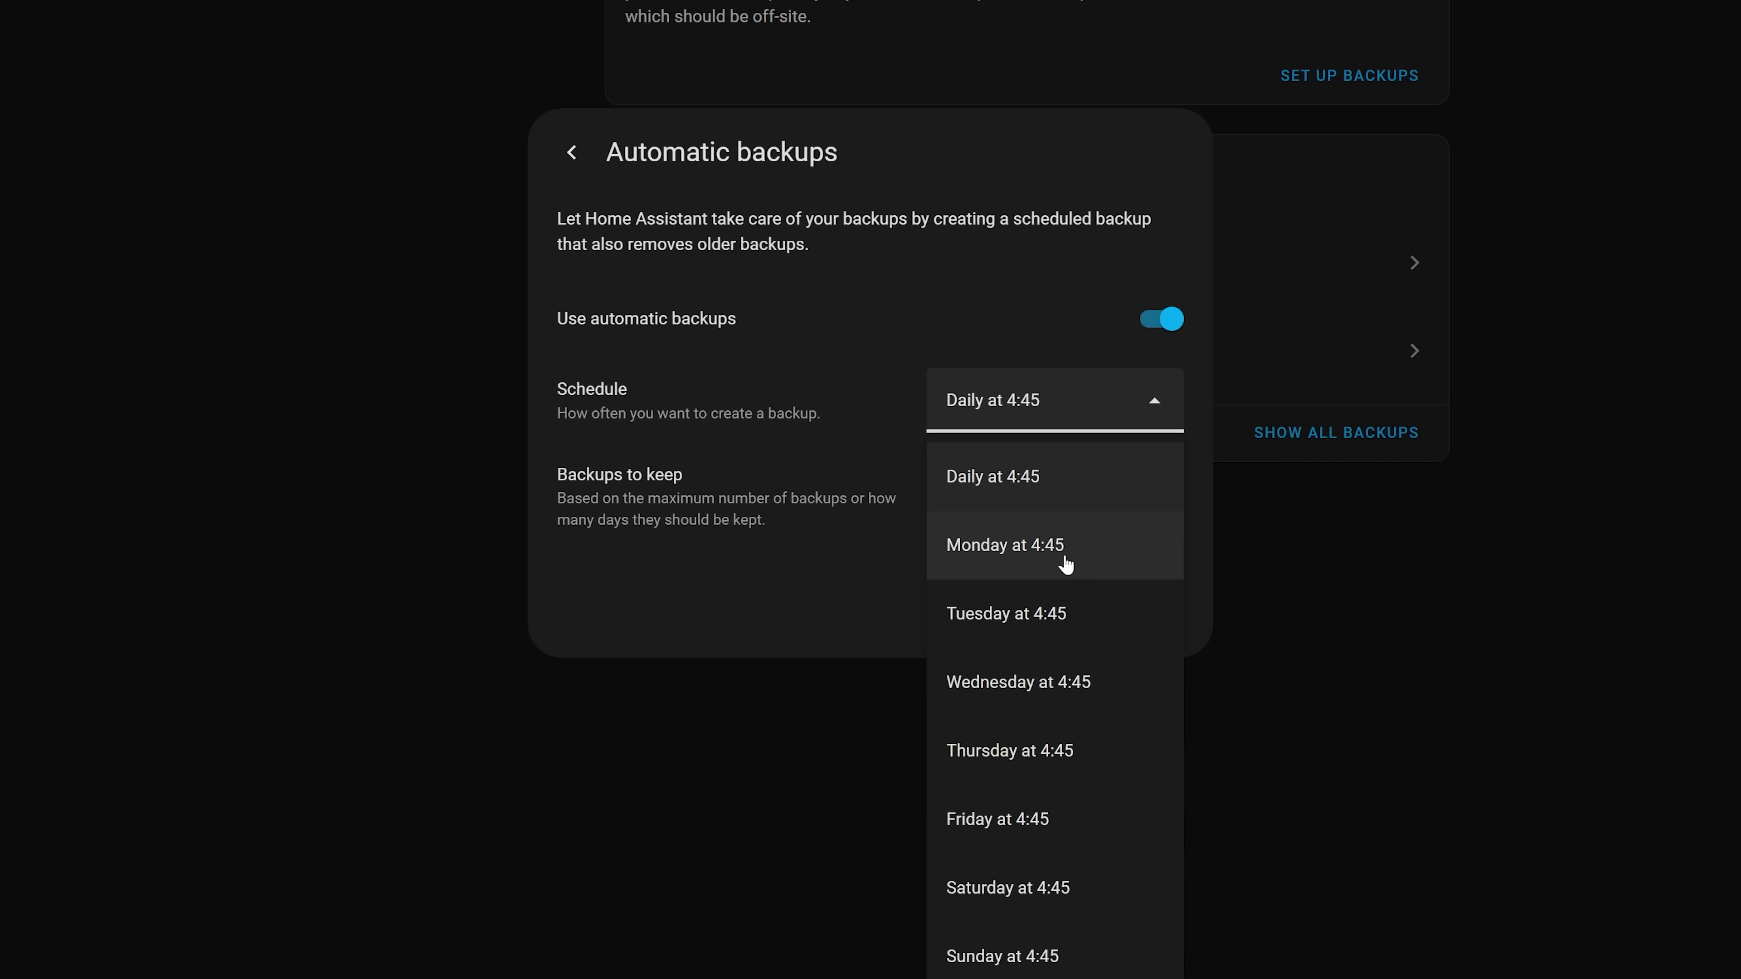
{"action": "left_click", "coordinate": [1096, 555]}
{"action": "left_click", "coordinate": [1112, 393]}
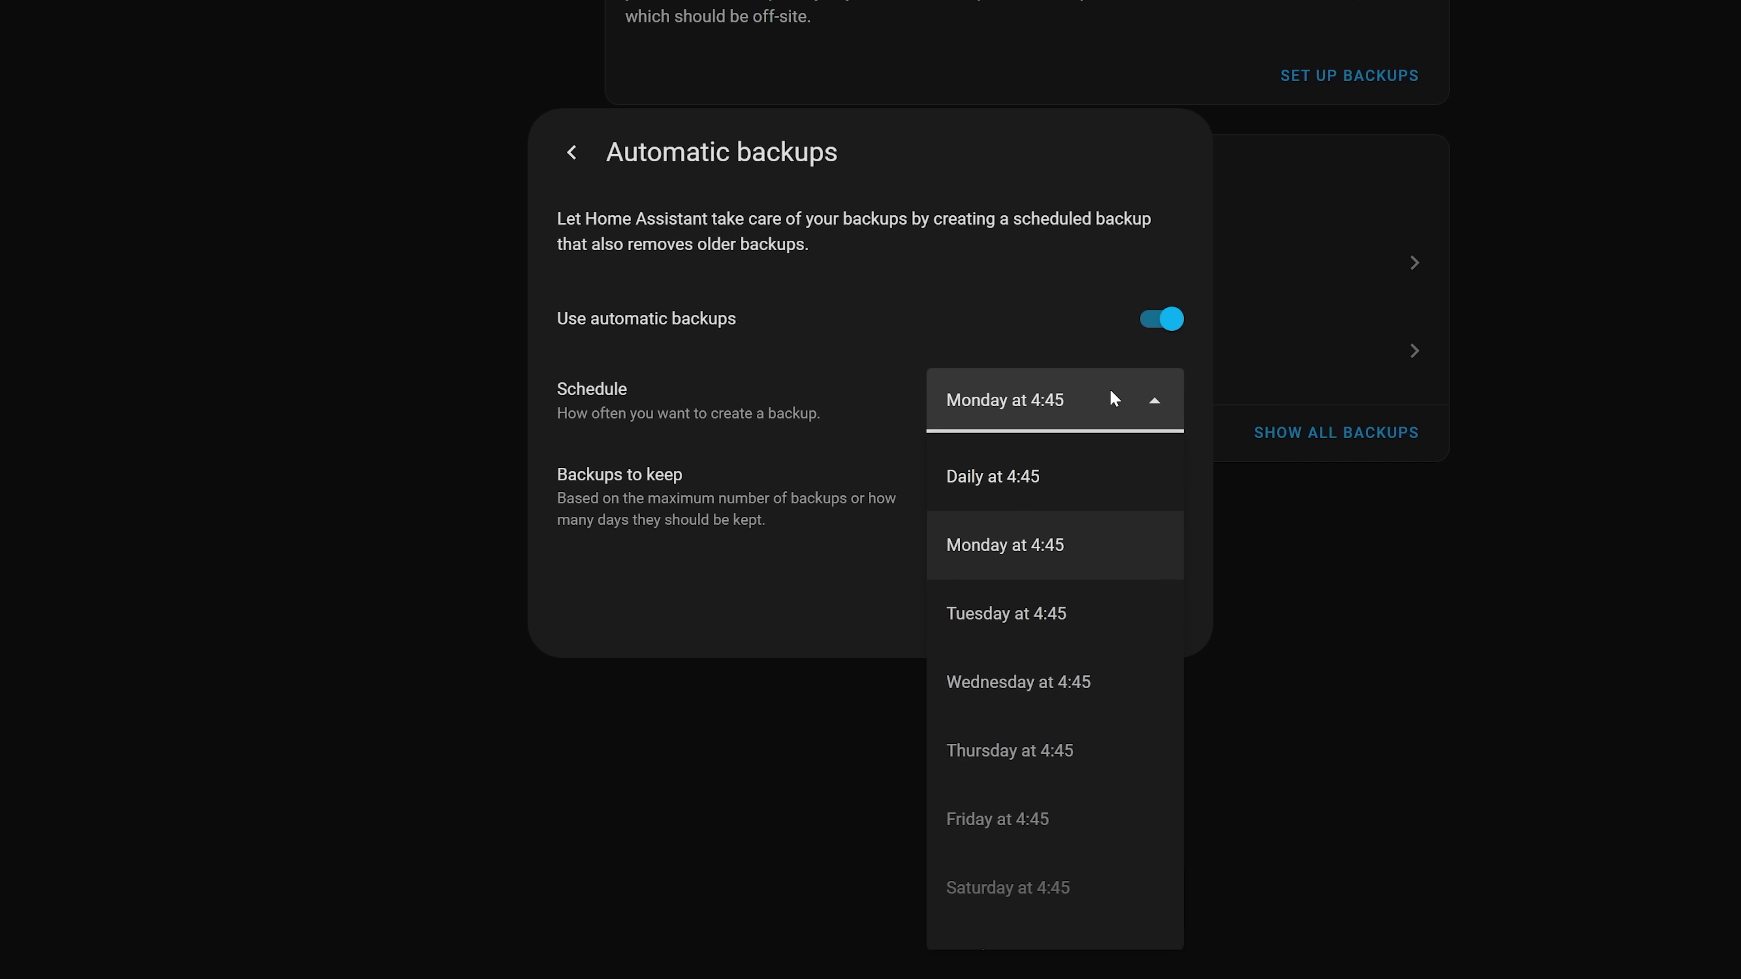
{"action": "left_click", "coordinate": [1078, 604]}
Keep the latest 3 backups and continue to the backup data step.
{"action": "left_click", "coordinate": [963, 509]}
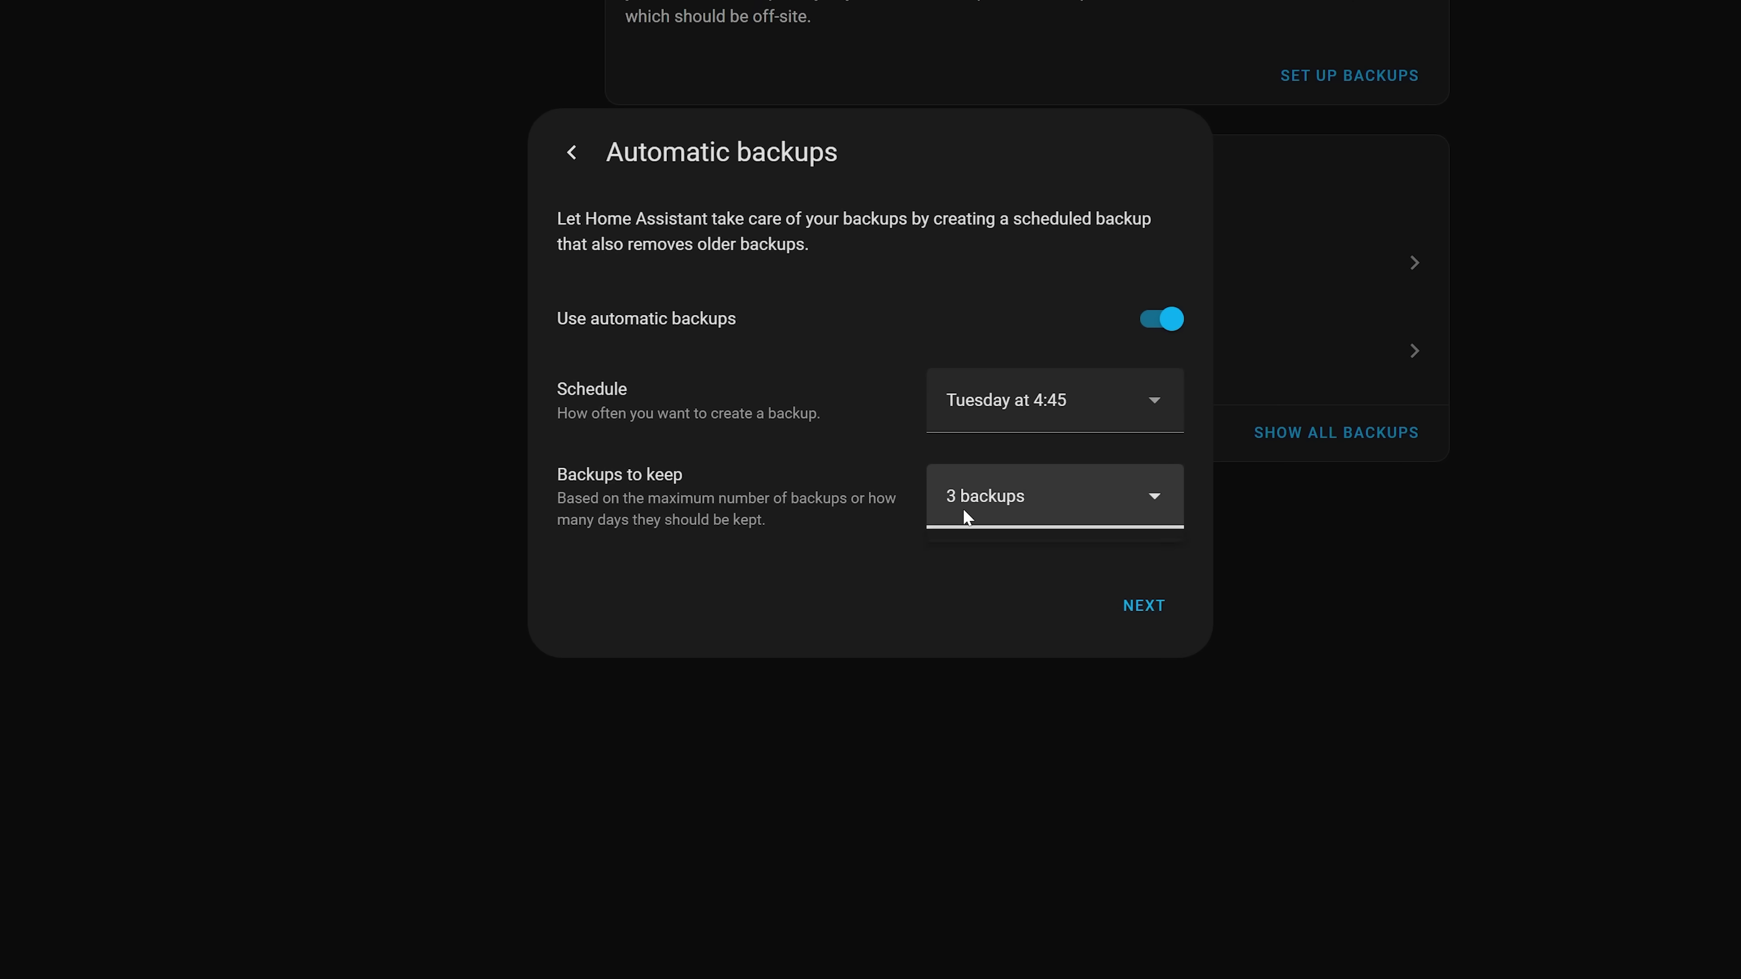
{"action": "left_click", "coordinate": [1023, 598]}
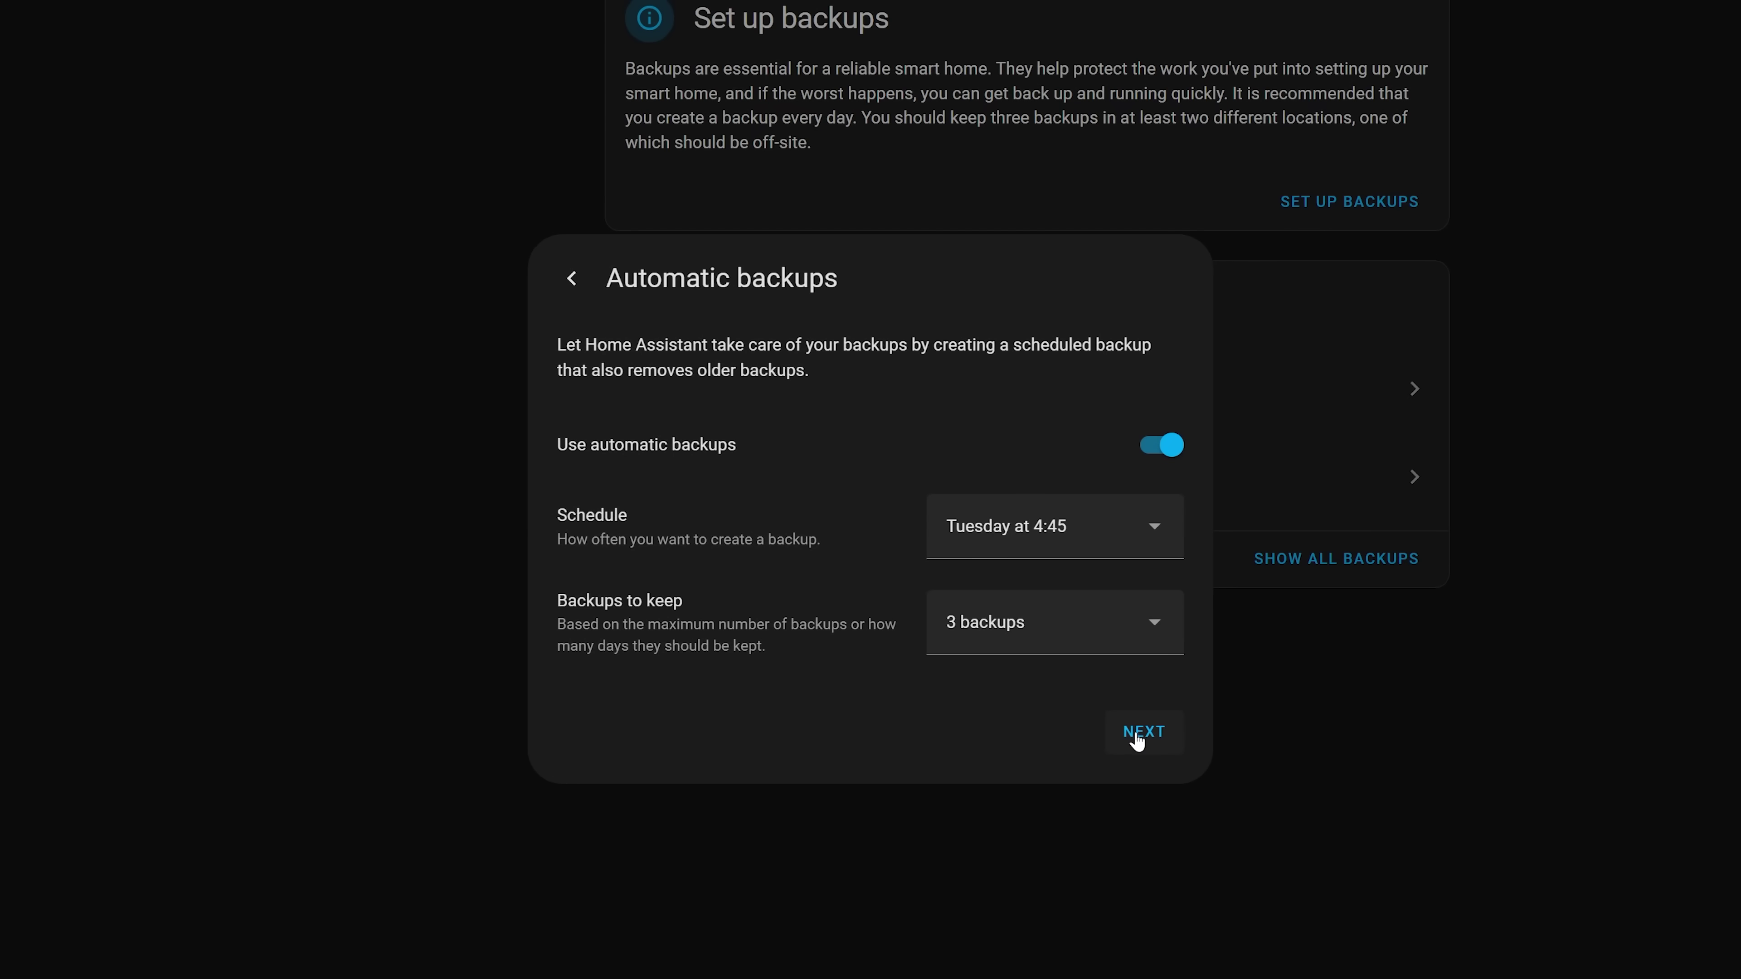
{"action": "left_click", "coordinate": [1140, 734]}
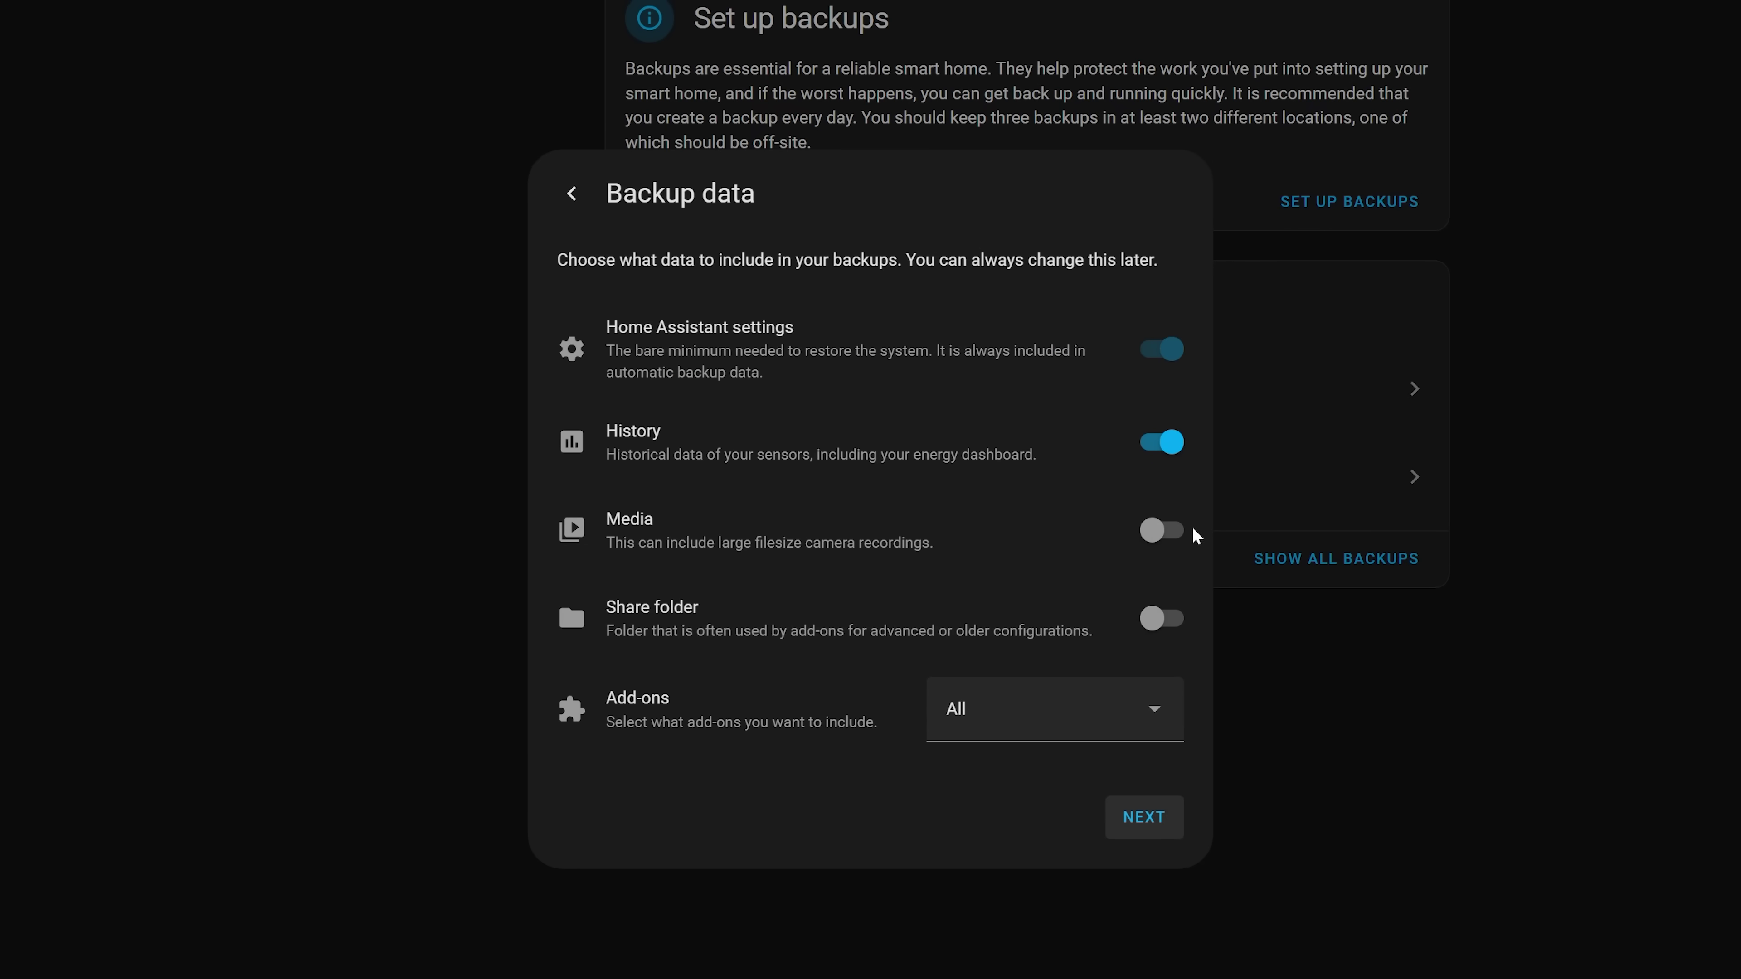
Switch on Media and Share folder, keep All add-ons, and proceed to backup locations.
{"action": "left_click", "coordinate": [1165, 533]}
{"action": "left_click", "coordinate": [1157, 619]}
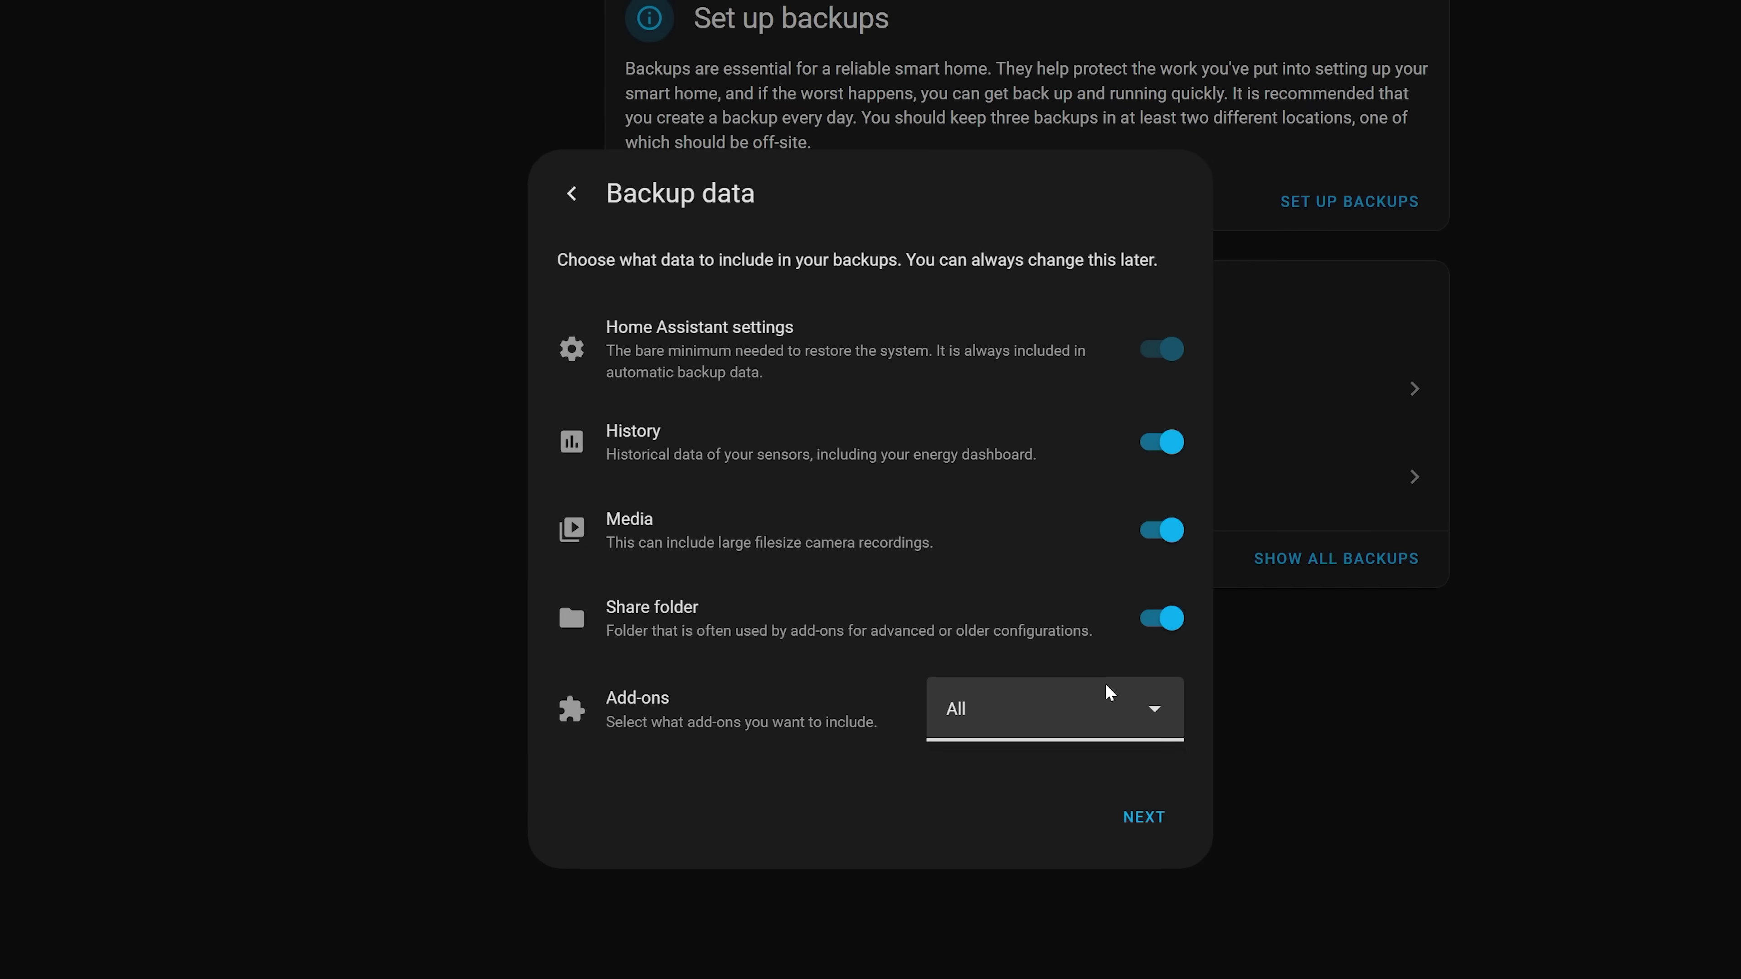
{"action": "left_click", "coordinate": [1090, 693]}
{"action": "left_click", "coordinate": [1075, 703]}
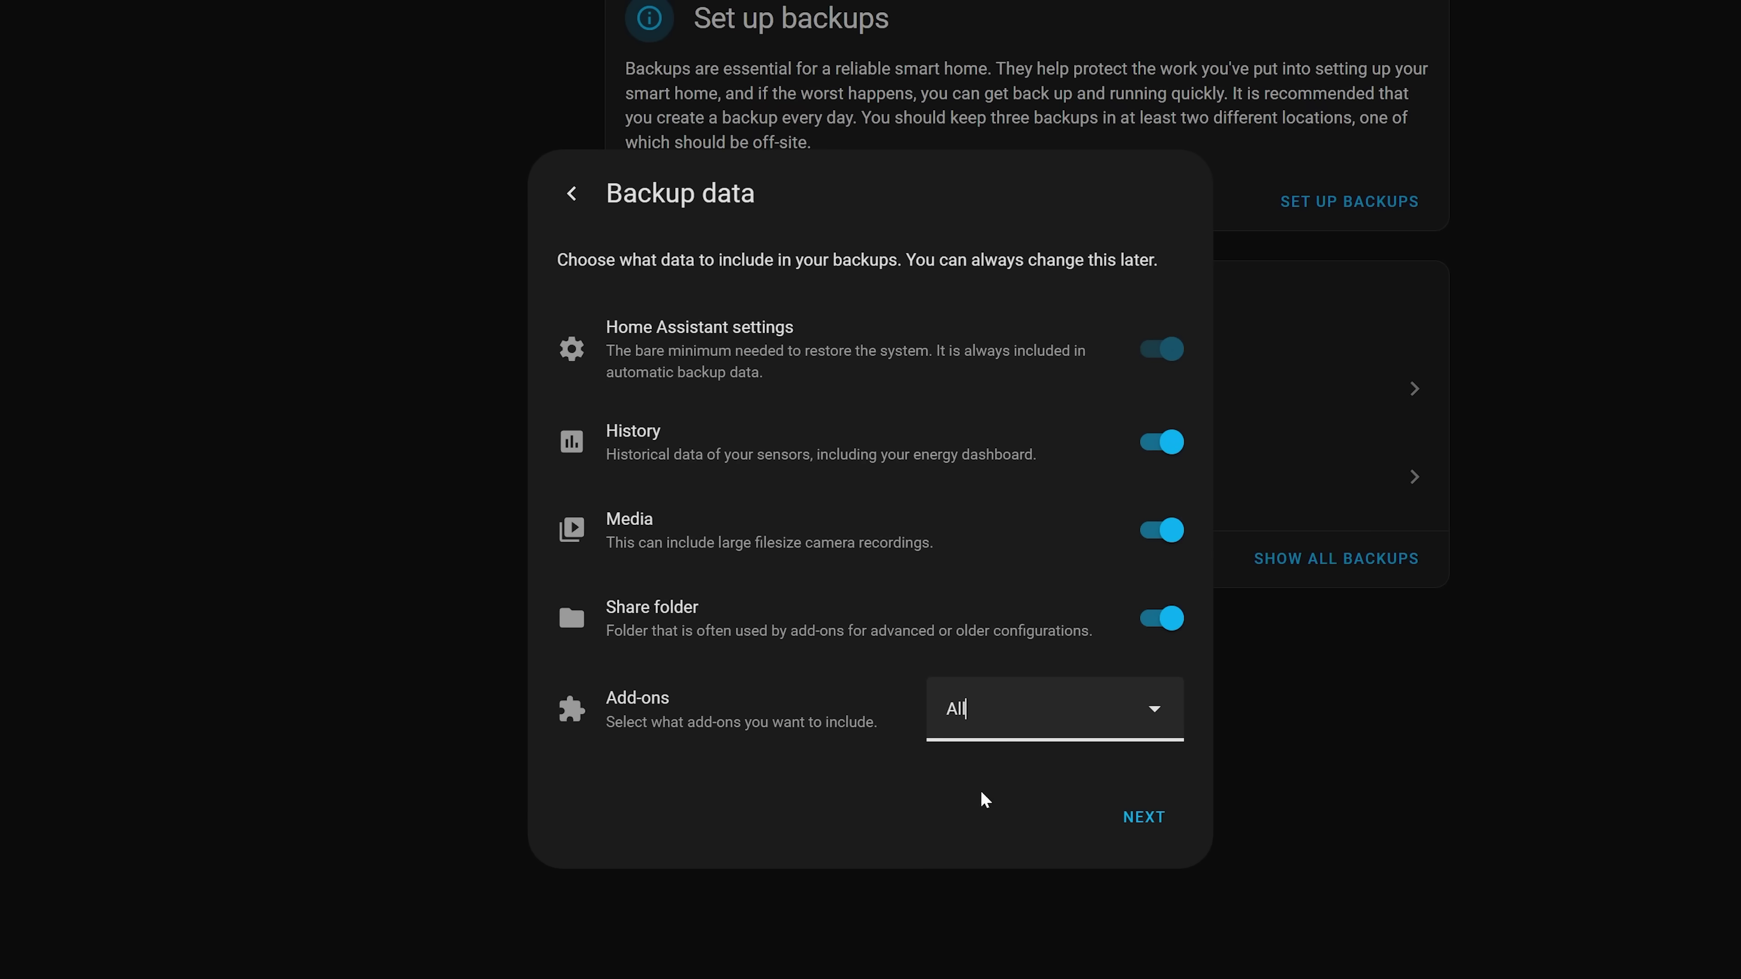
{"action": "left_click", "coordinate": [1158, 838]}
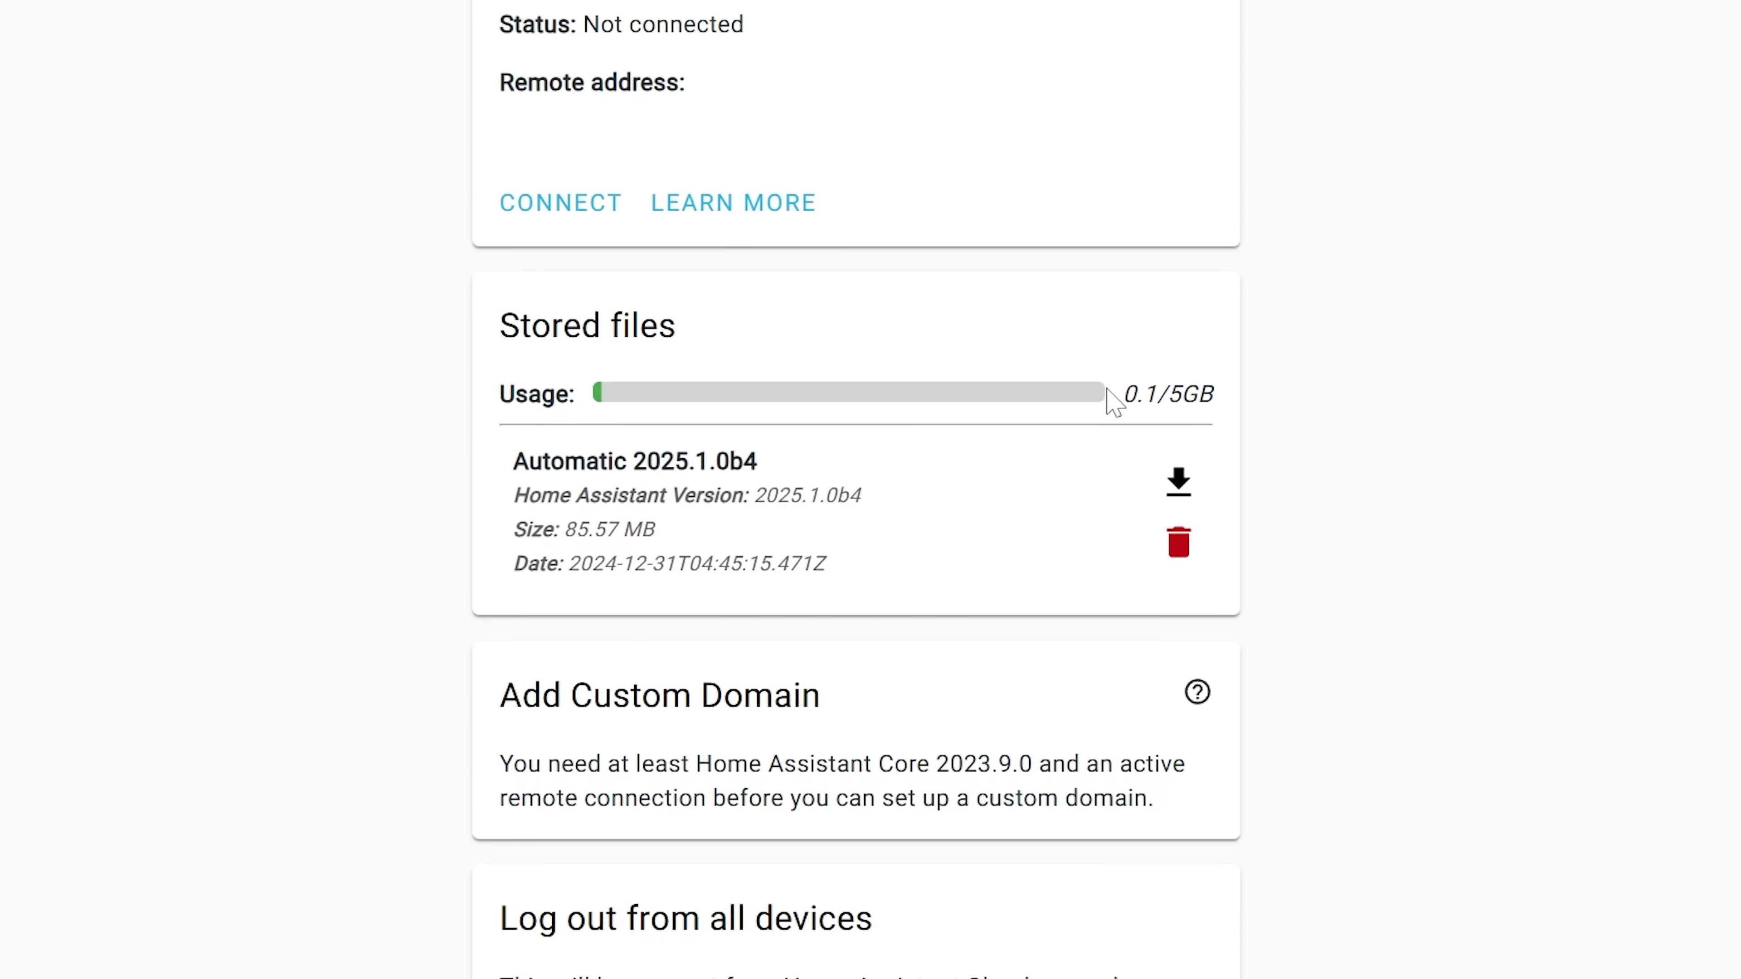
{"action": "left_click_drag", "start_coordinate": [1214, 394], "coordinate": [1143, 395]}
{"action": "left_click", "coordinate": [1120, 393]}
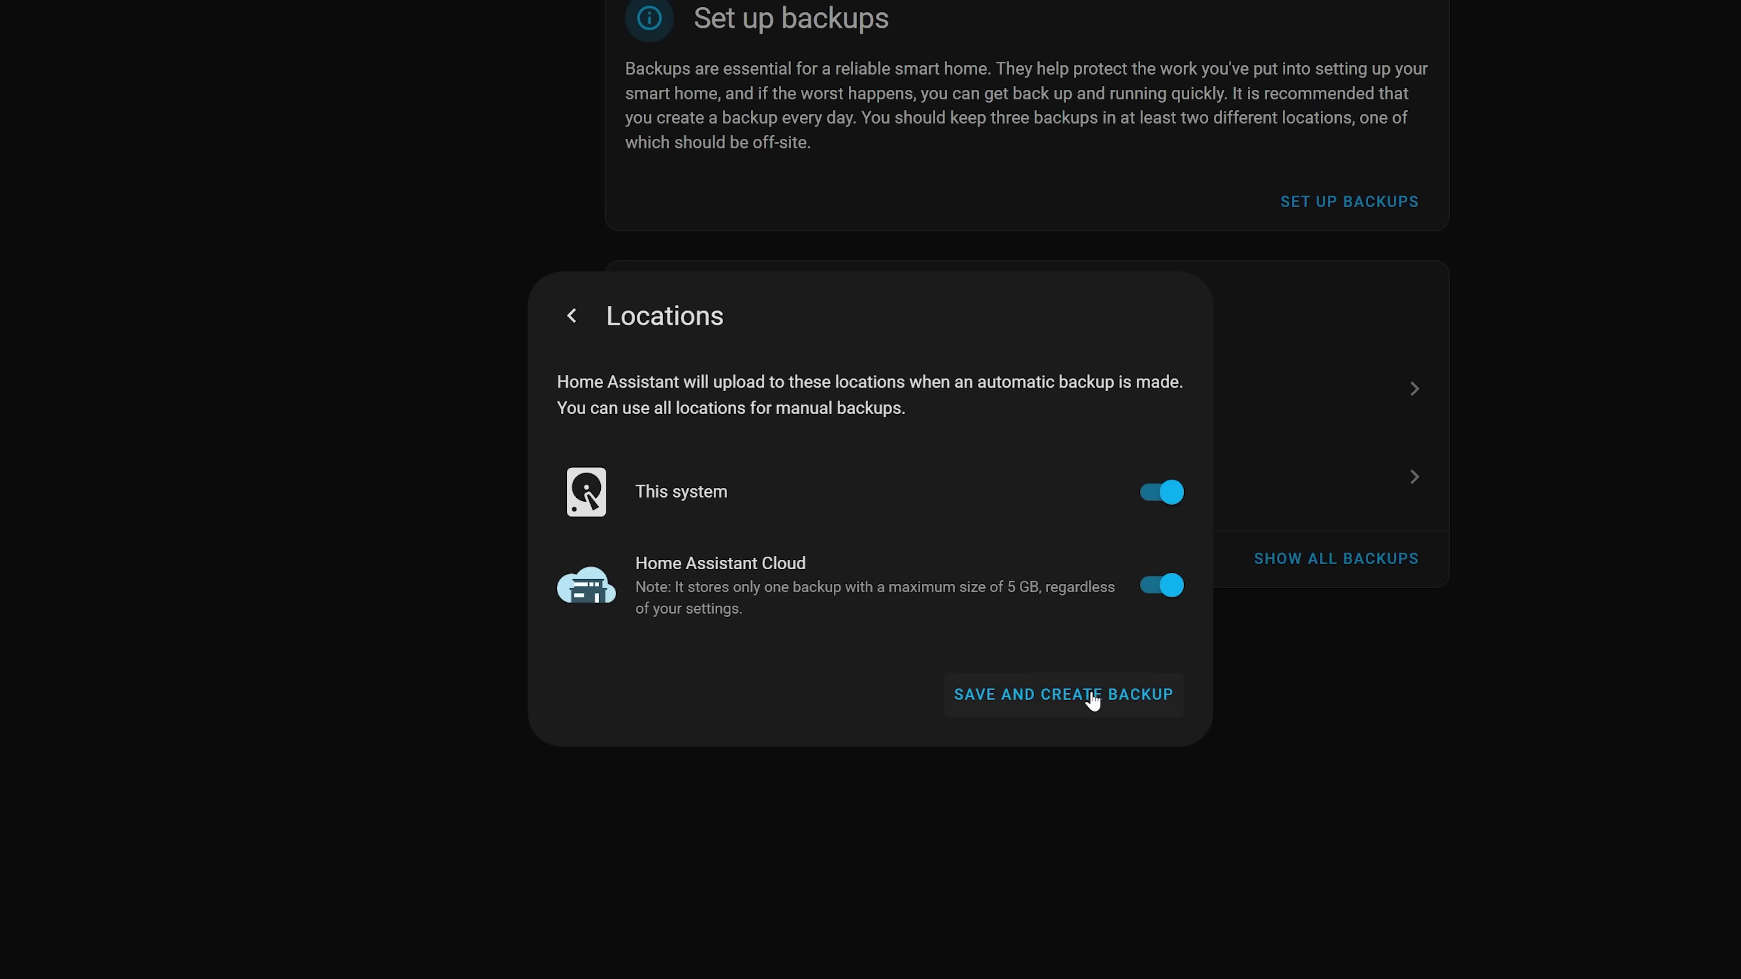
Save the backup settings and create the first backup.
{"action": "left_click", "coordinate": [1093, 696]}
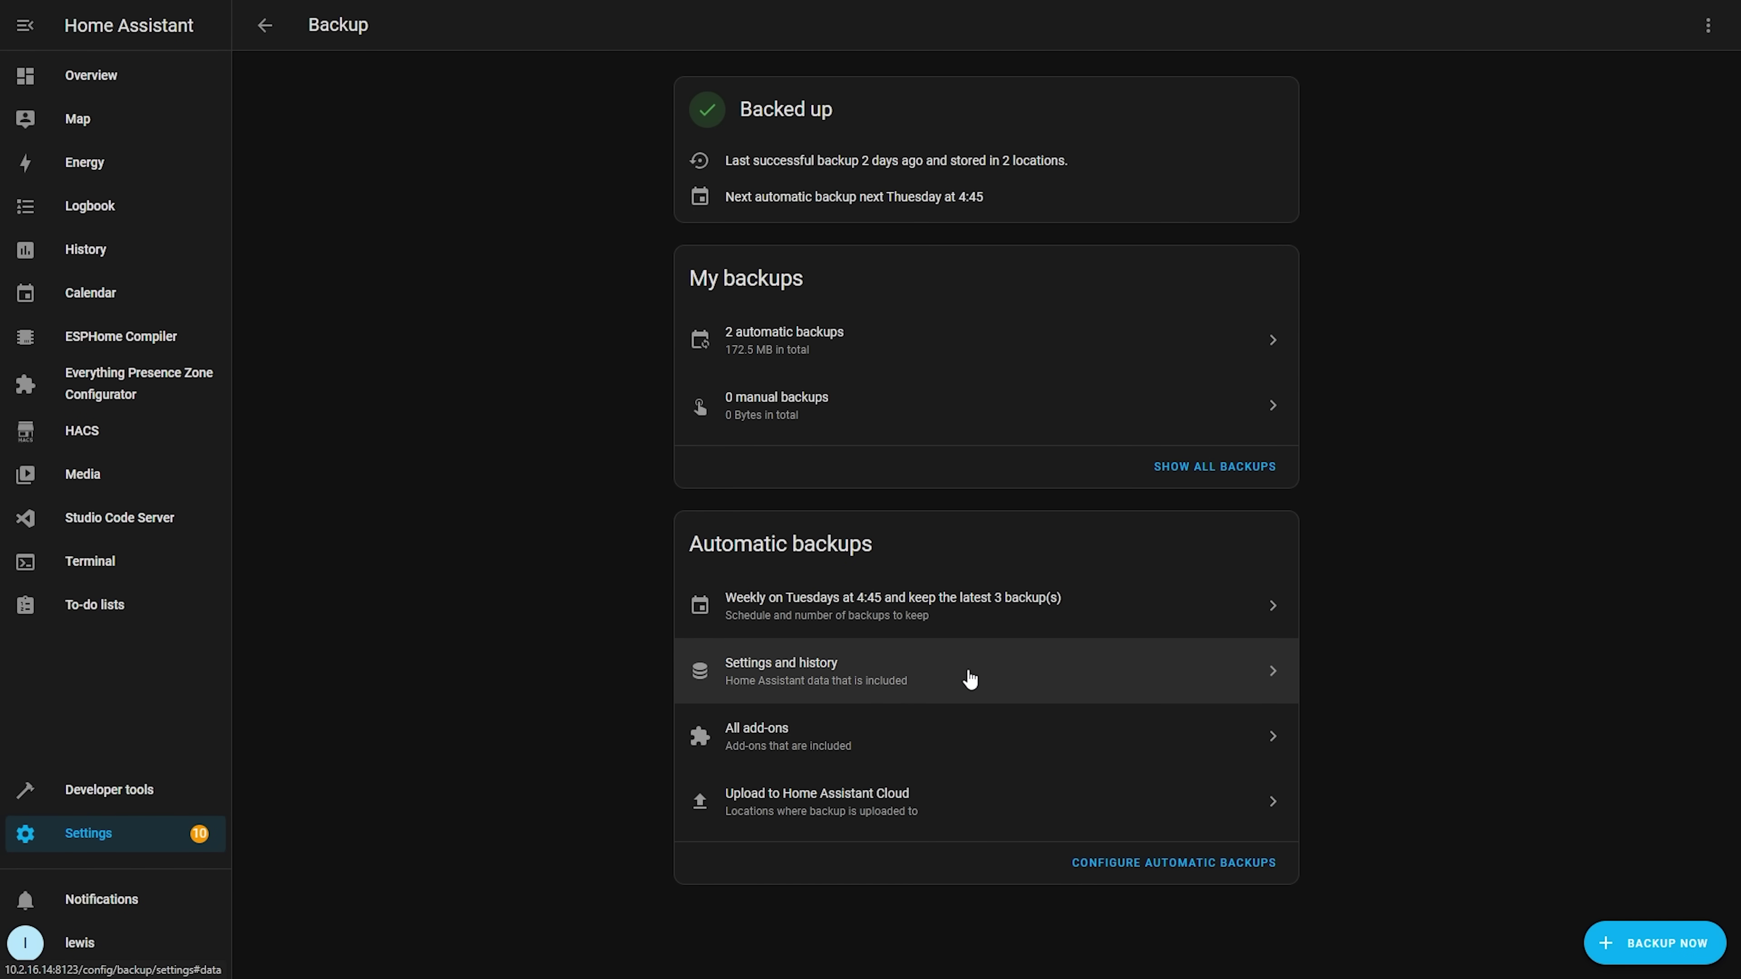
Open the backup settings and history, then start changing the encryption key.
{"action": "left_click", "coordinate": [972, 678]}
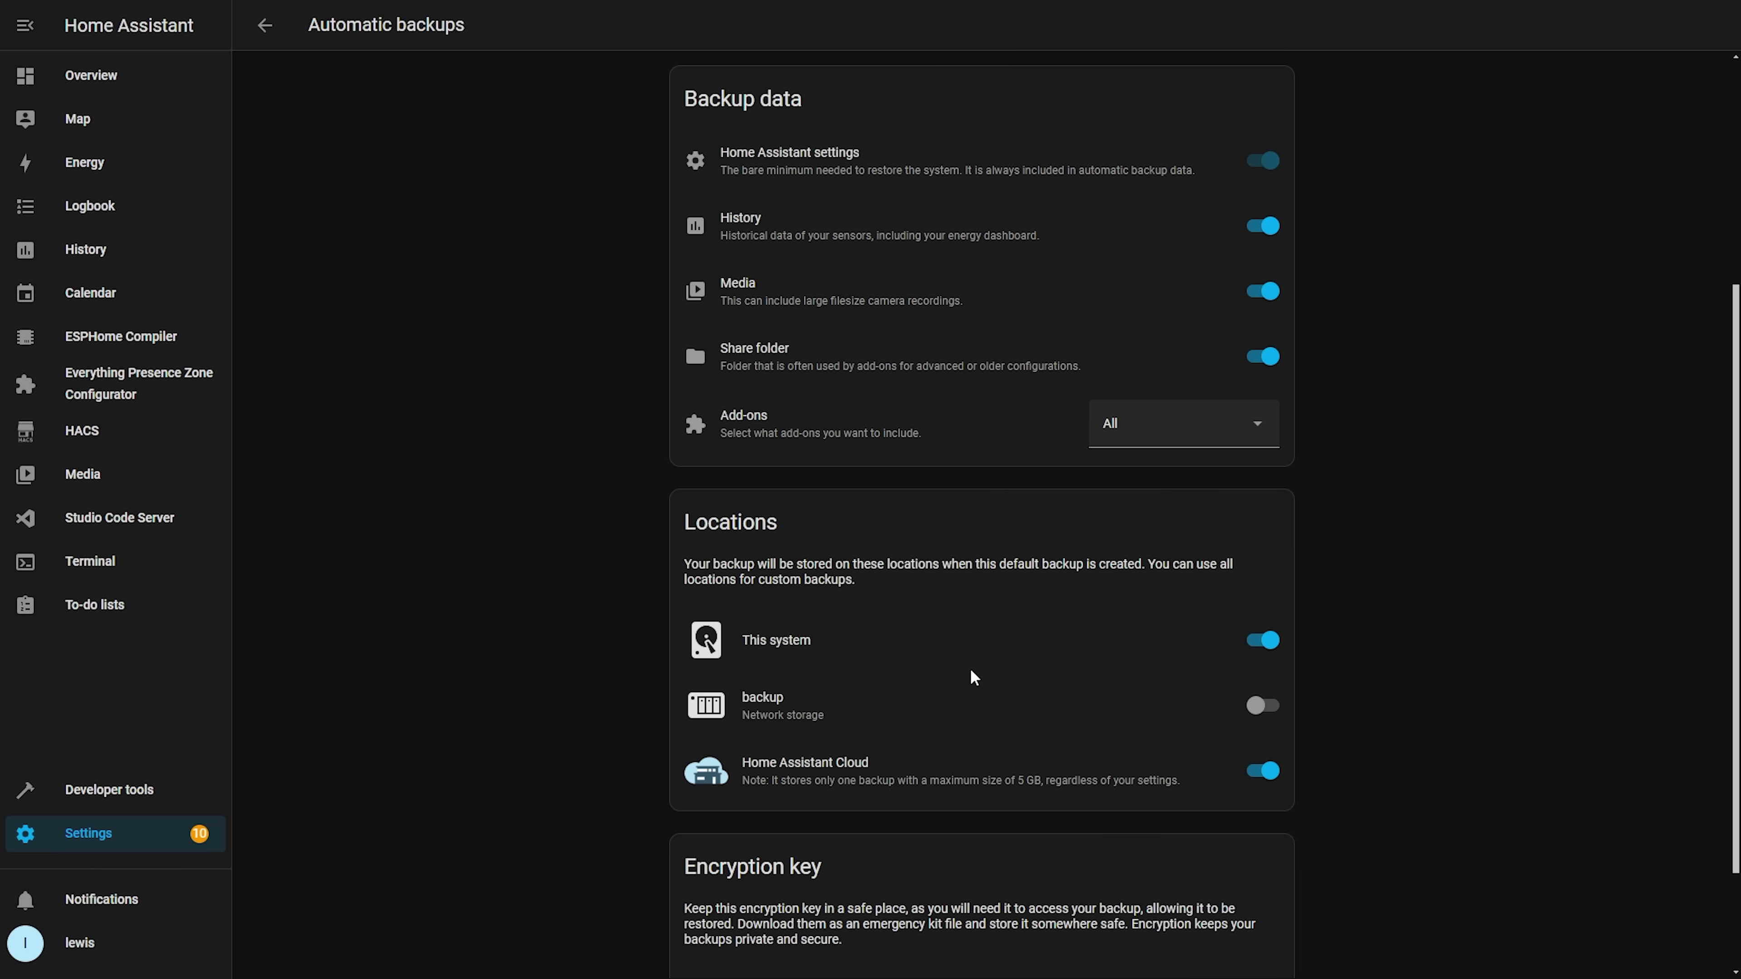
{"action": "scroll", "coordinate": [972, 676], "scroll_direction": "down", "scroll_amount": 2}
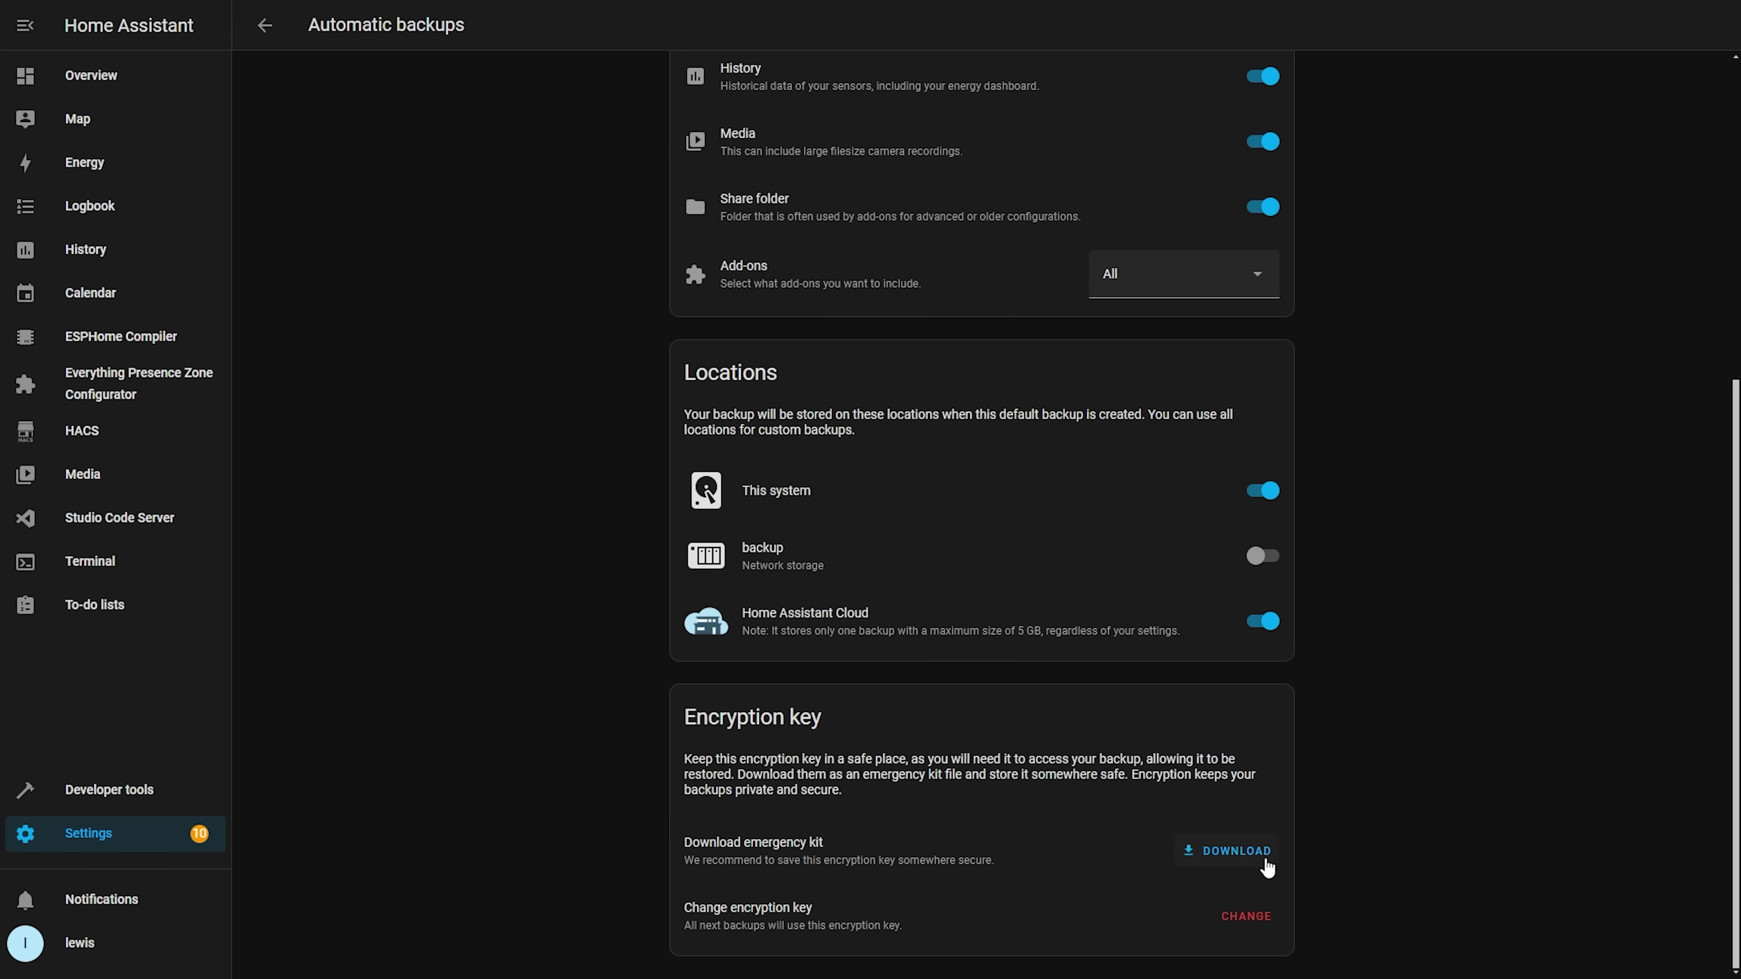
{"action": "left_click", "coordinate": [1245, 919]}
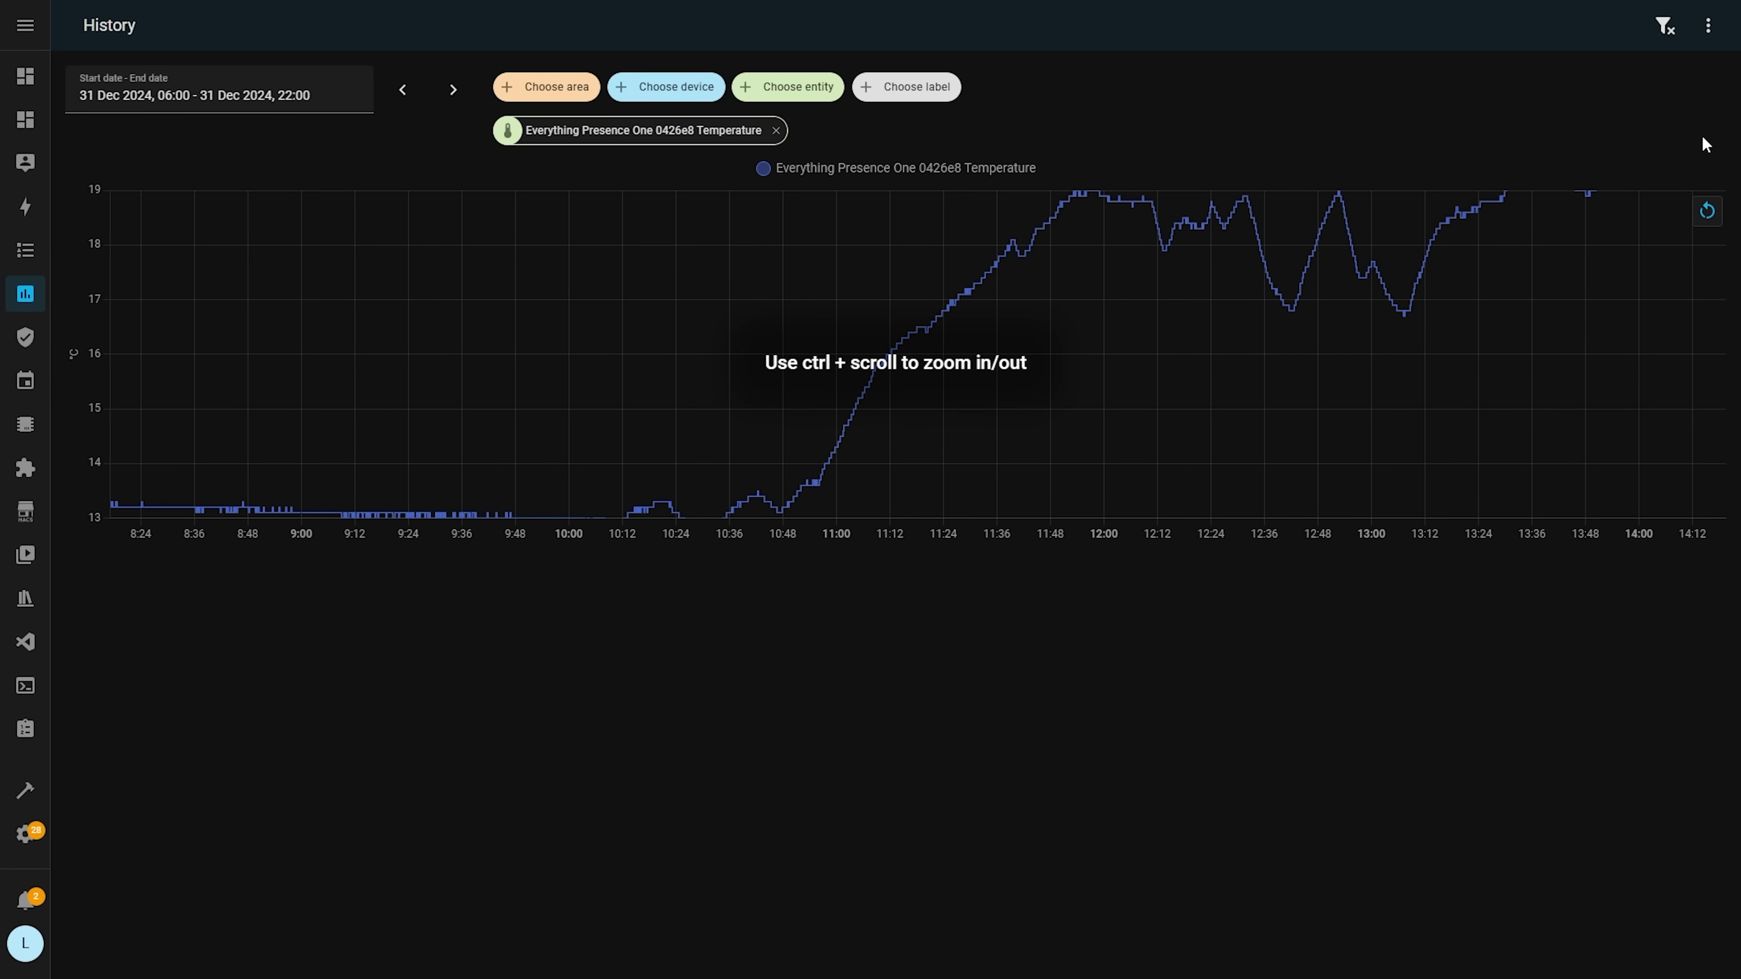
Reset the temperature chart to the full day, zoom in, pan toward midday, then zoom out.
{"action": "left_click", "coordinate": [1716, 216]}
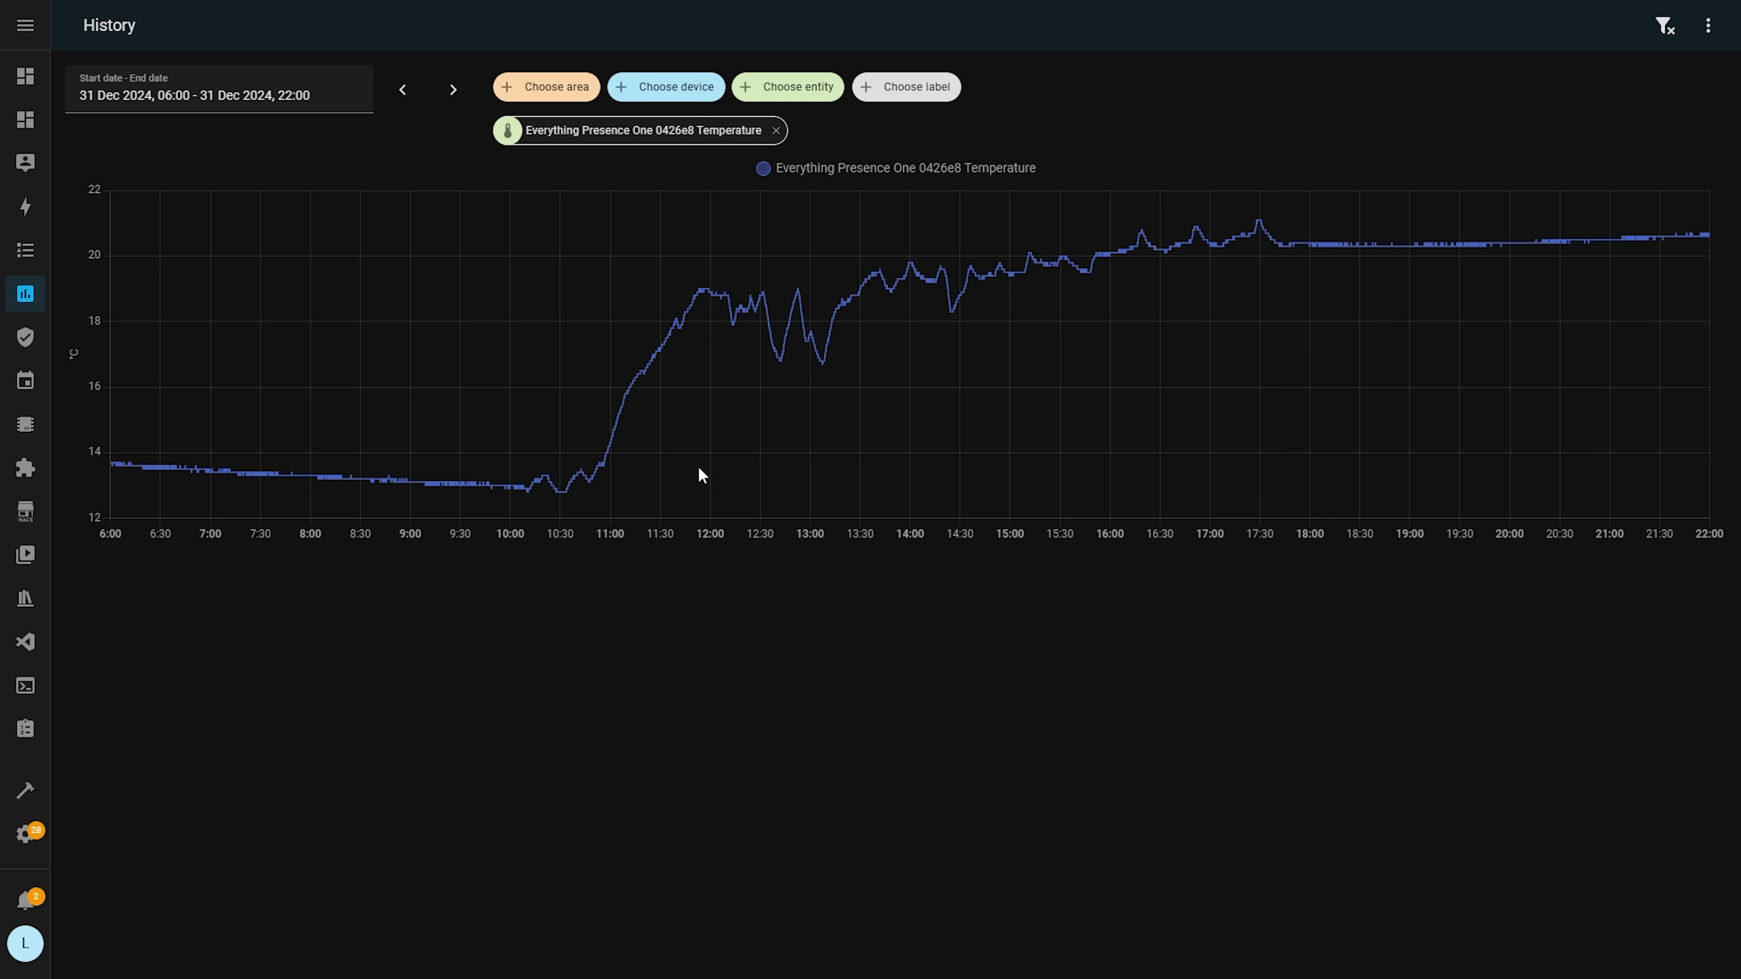
{"action": "scroll", "coordinate": [622, 406], "scroll_direction": "up", "scroll_amount": 1}
{"action": "scroll", "coordinate": [623, 406], "scroll_direction": "up", "scroll_amount": 4}
{"action": "scroll", "coordinate": [619, 397], "scroll_direction": "up", "scroll_amount": 5}
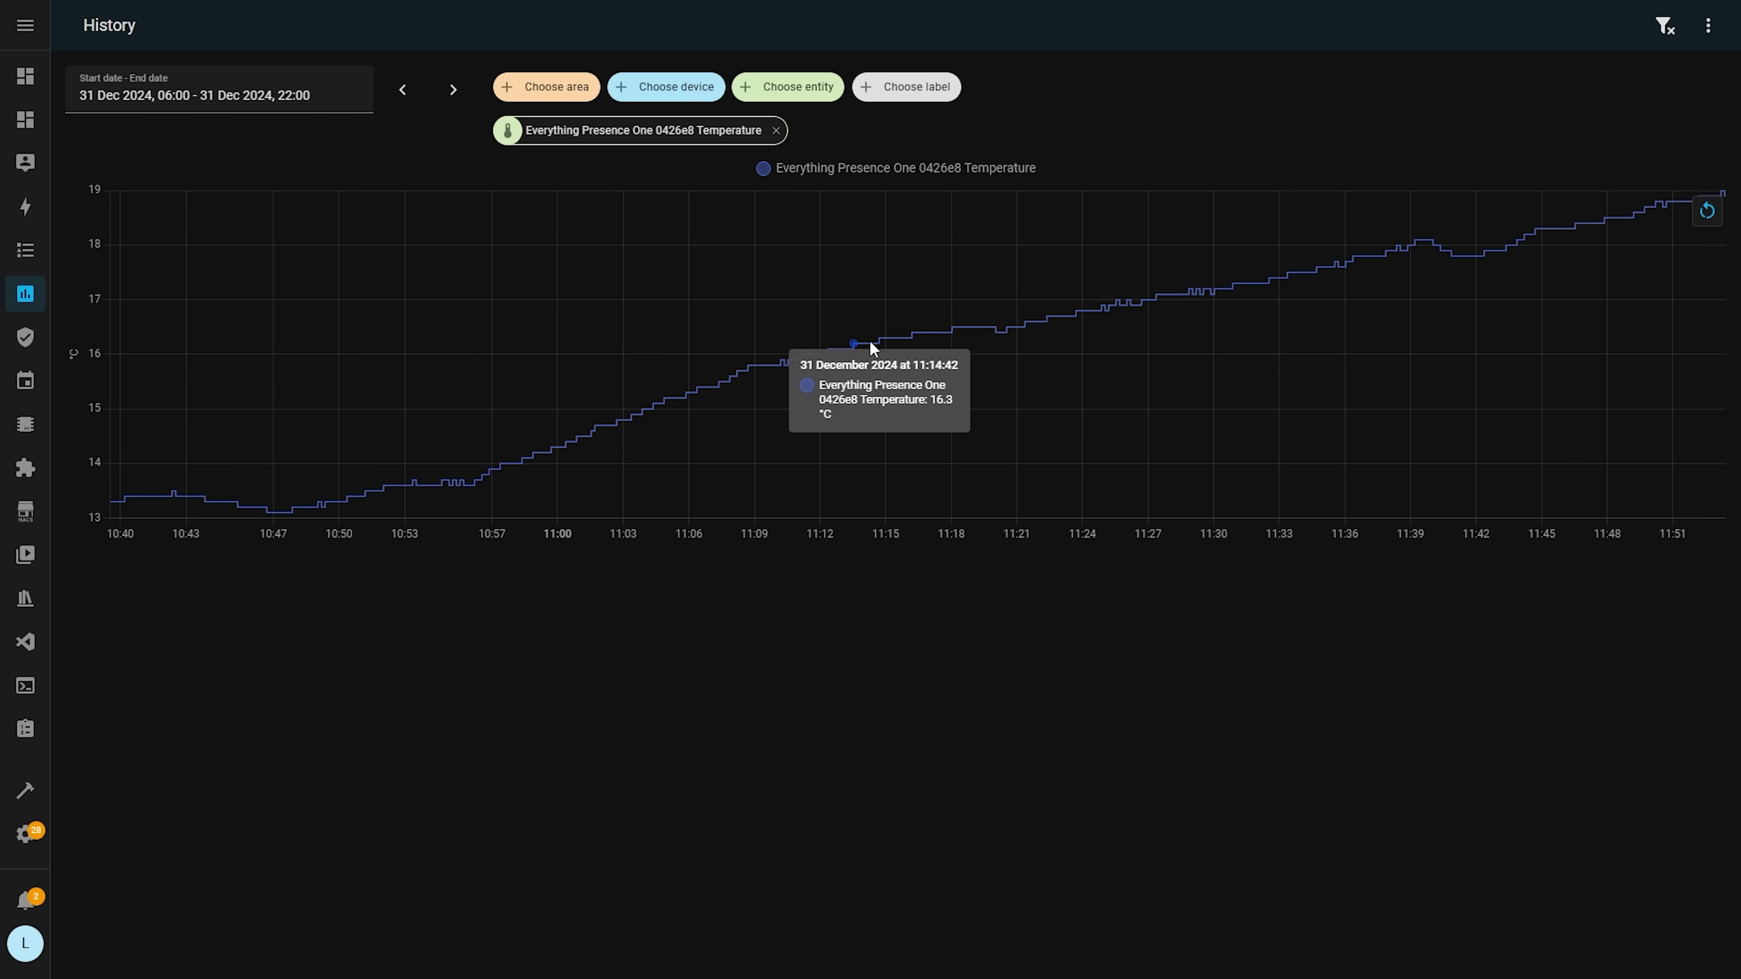
{"action": "left_click_drag", "start_coordinate": [1447, 281], "coordinate": [1053, 269]}
{"action": "left_click_drag", "start_coordinate": [1577, 305], "coordinate": [968, 340]}
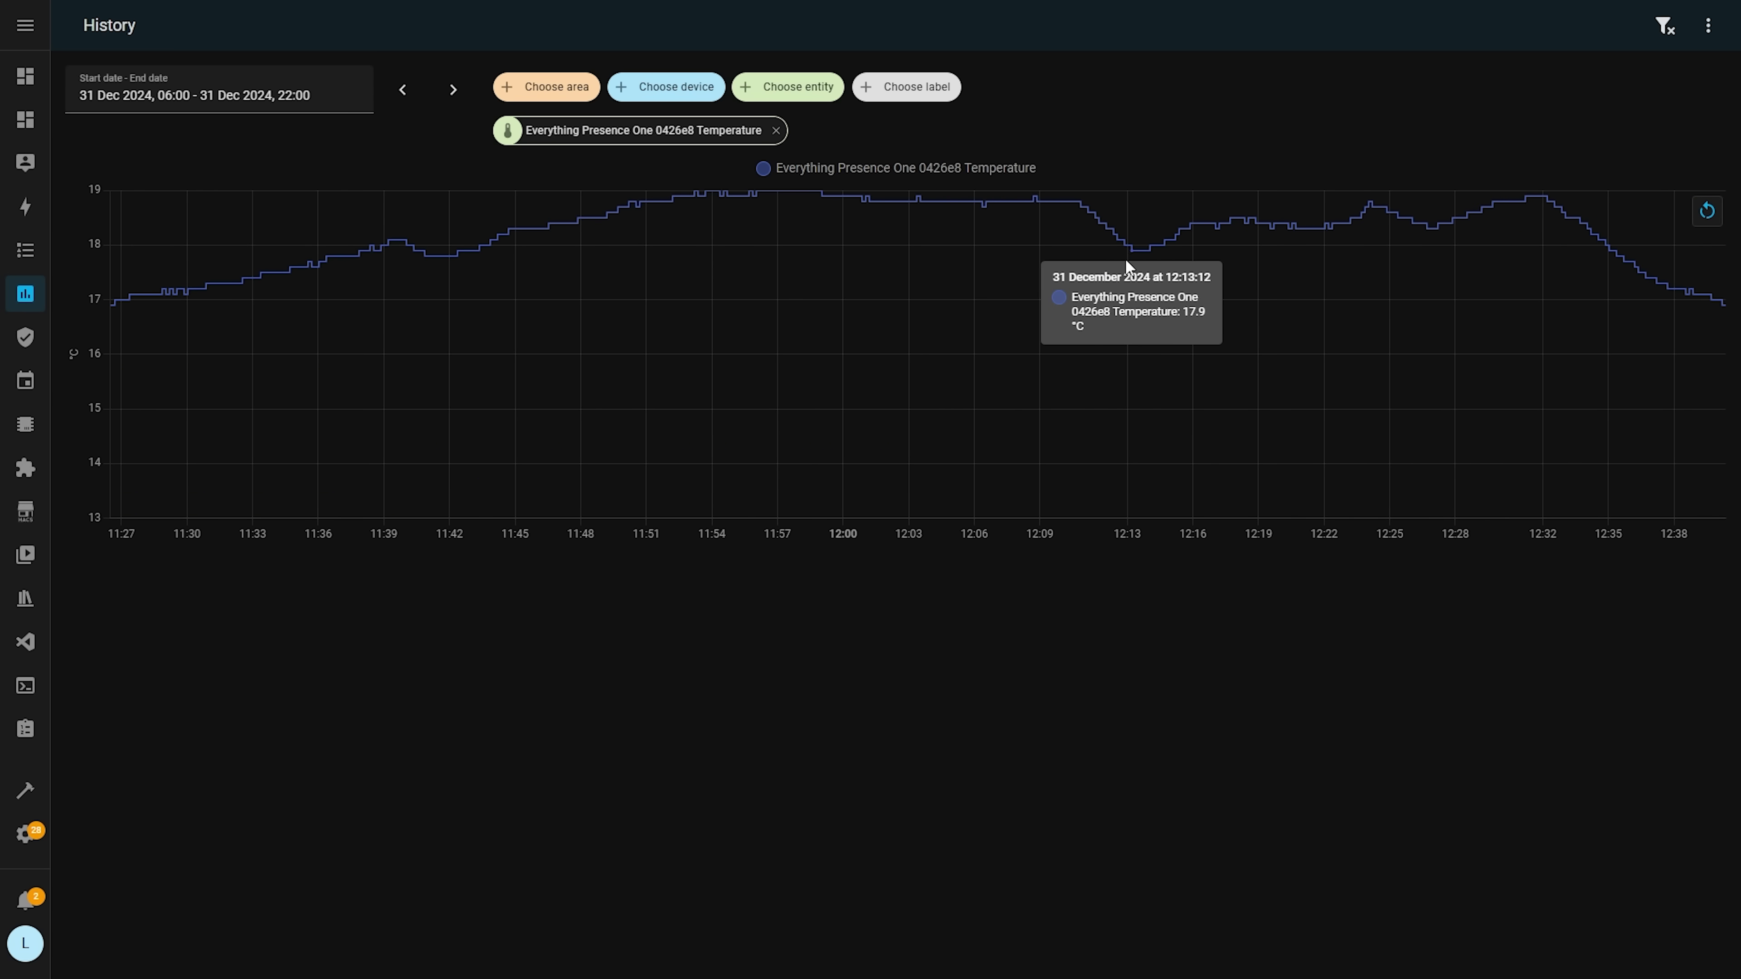
{"action": "scroll", "coordinate": [1151, 253], "scroll_direction": "down", "scroll_amount": 2}
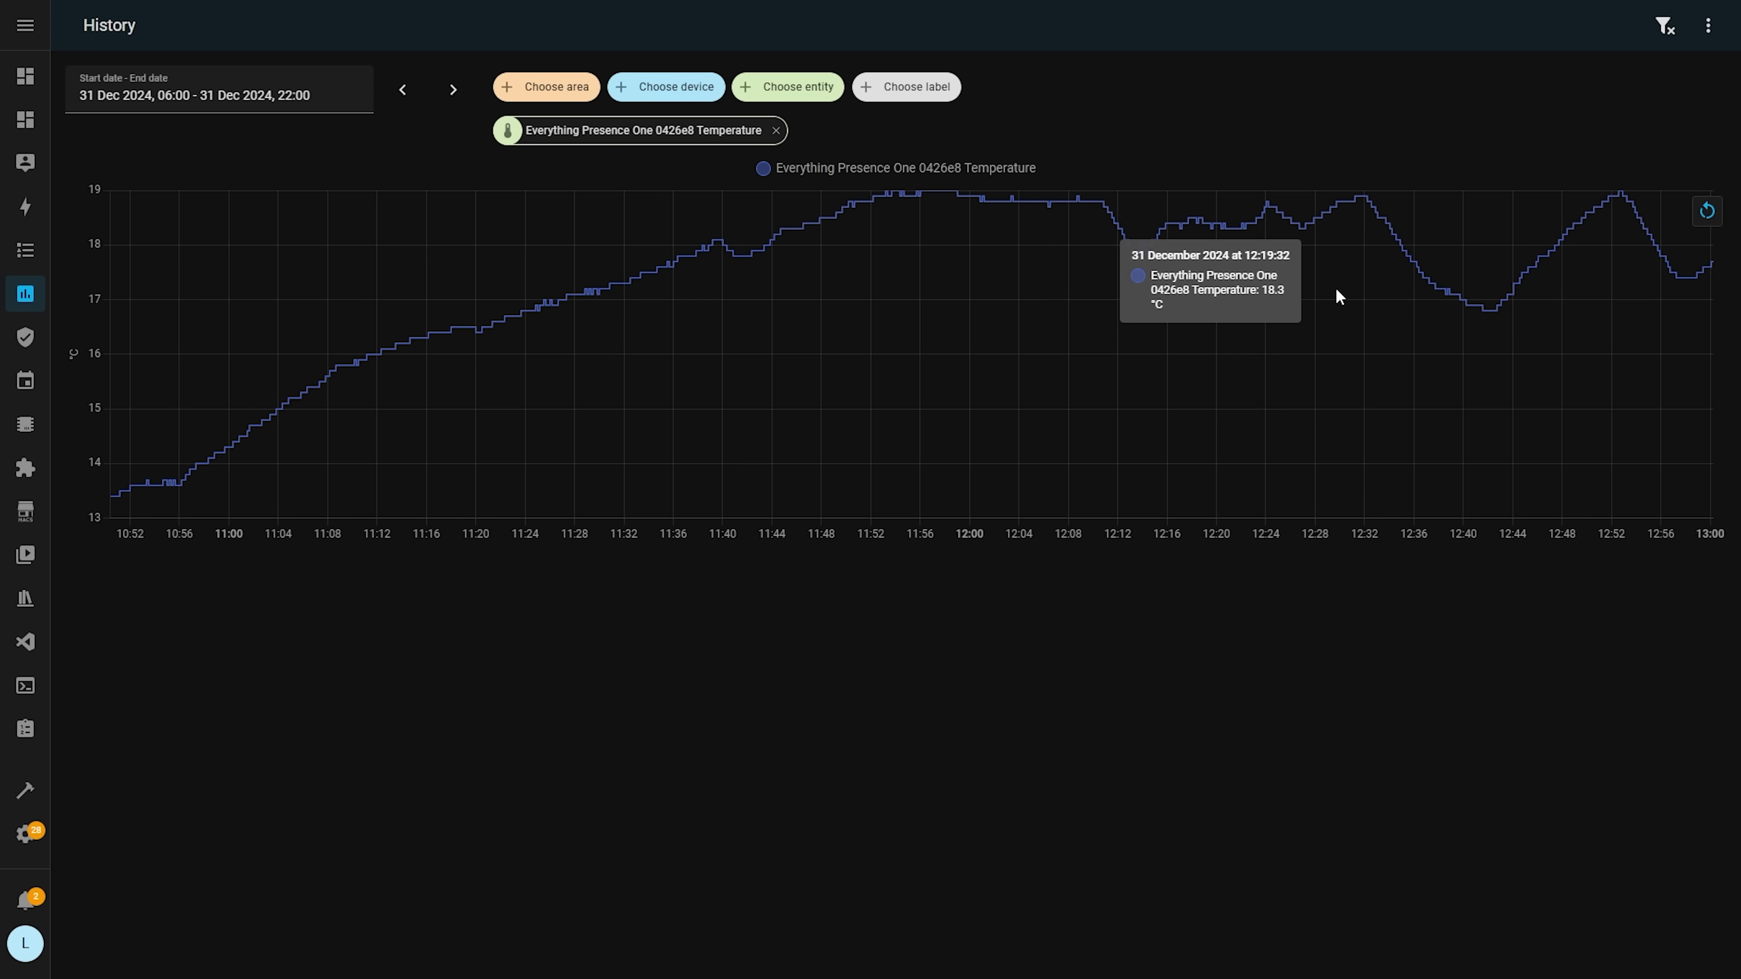
{"action": "scroll", "coordinate": [1375, 335], "scroll_direction": "down", "scroll_amount": 5}
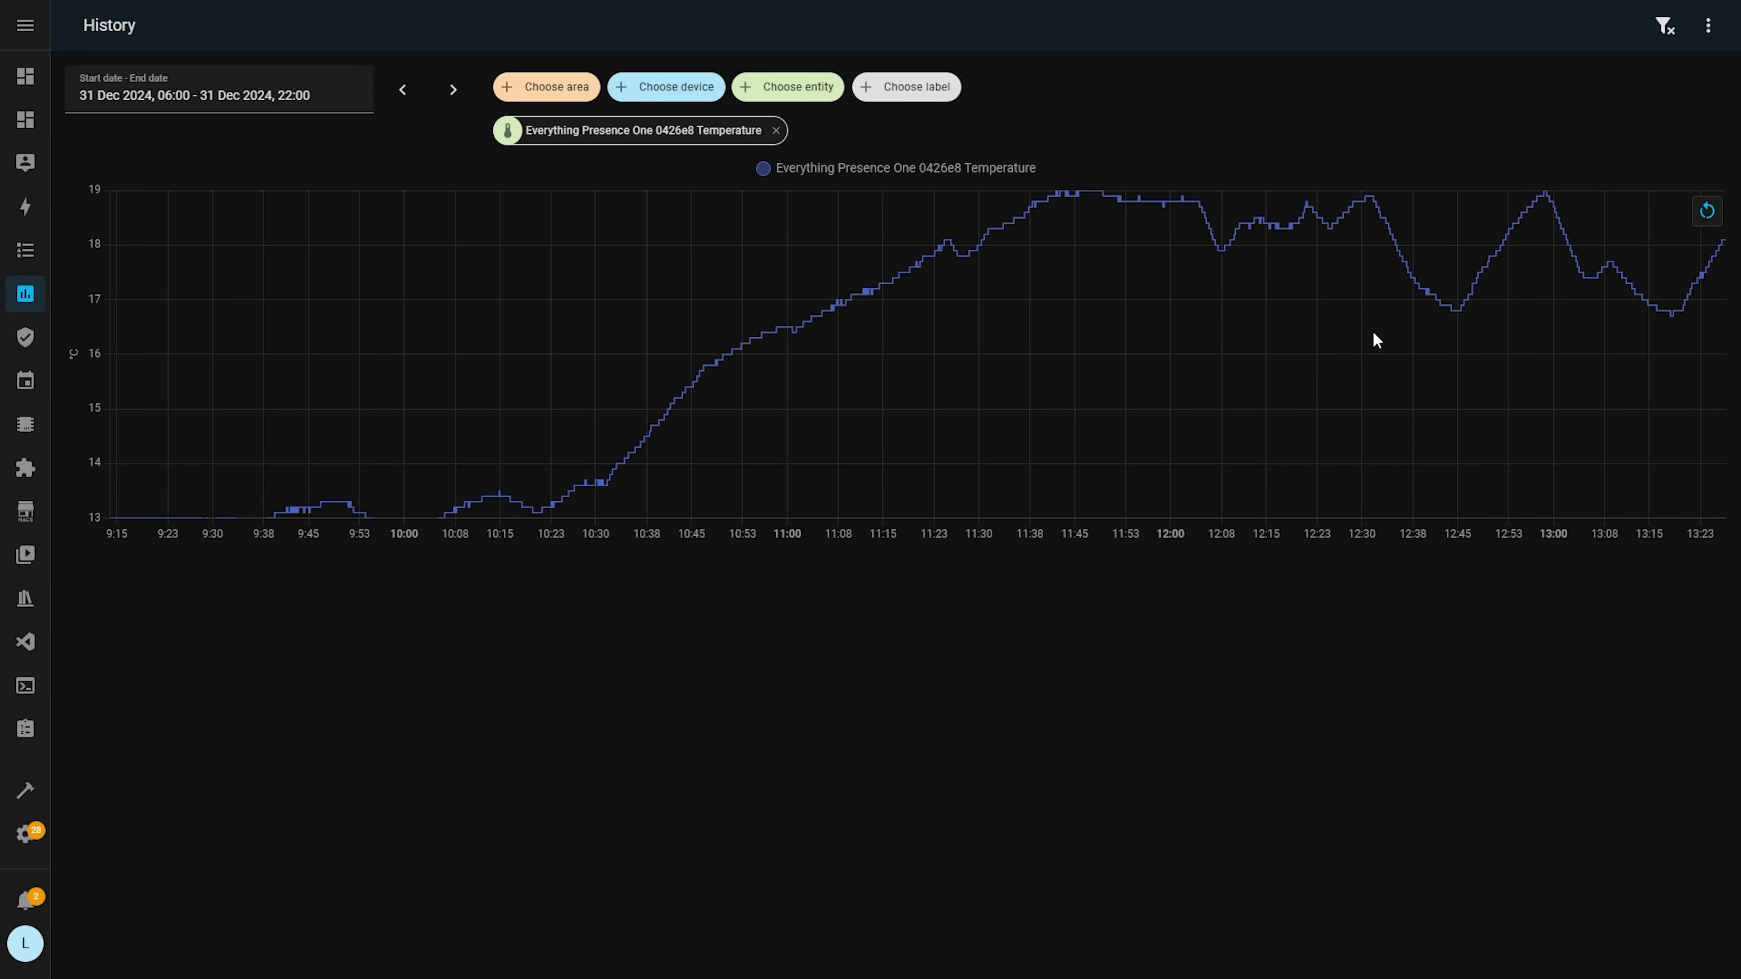
{"action": "scroll", "coordinate": [1584, 345], "scroll_direction": "up", "scroll_amount": 1}
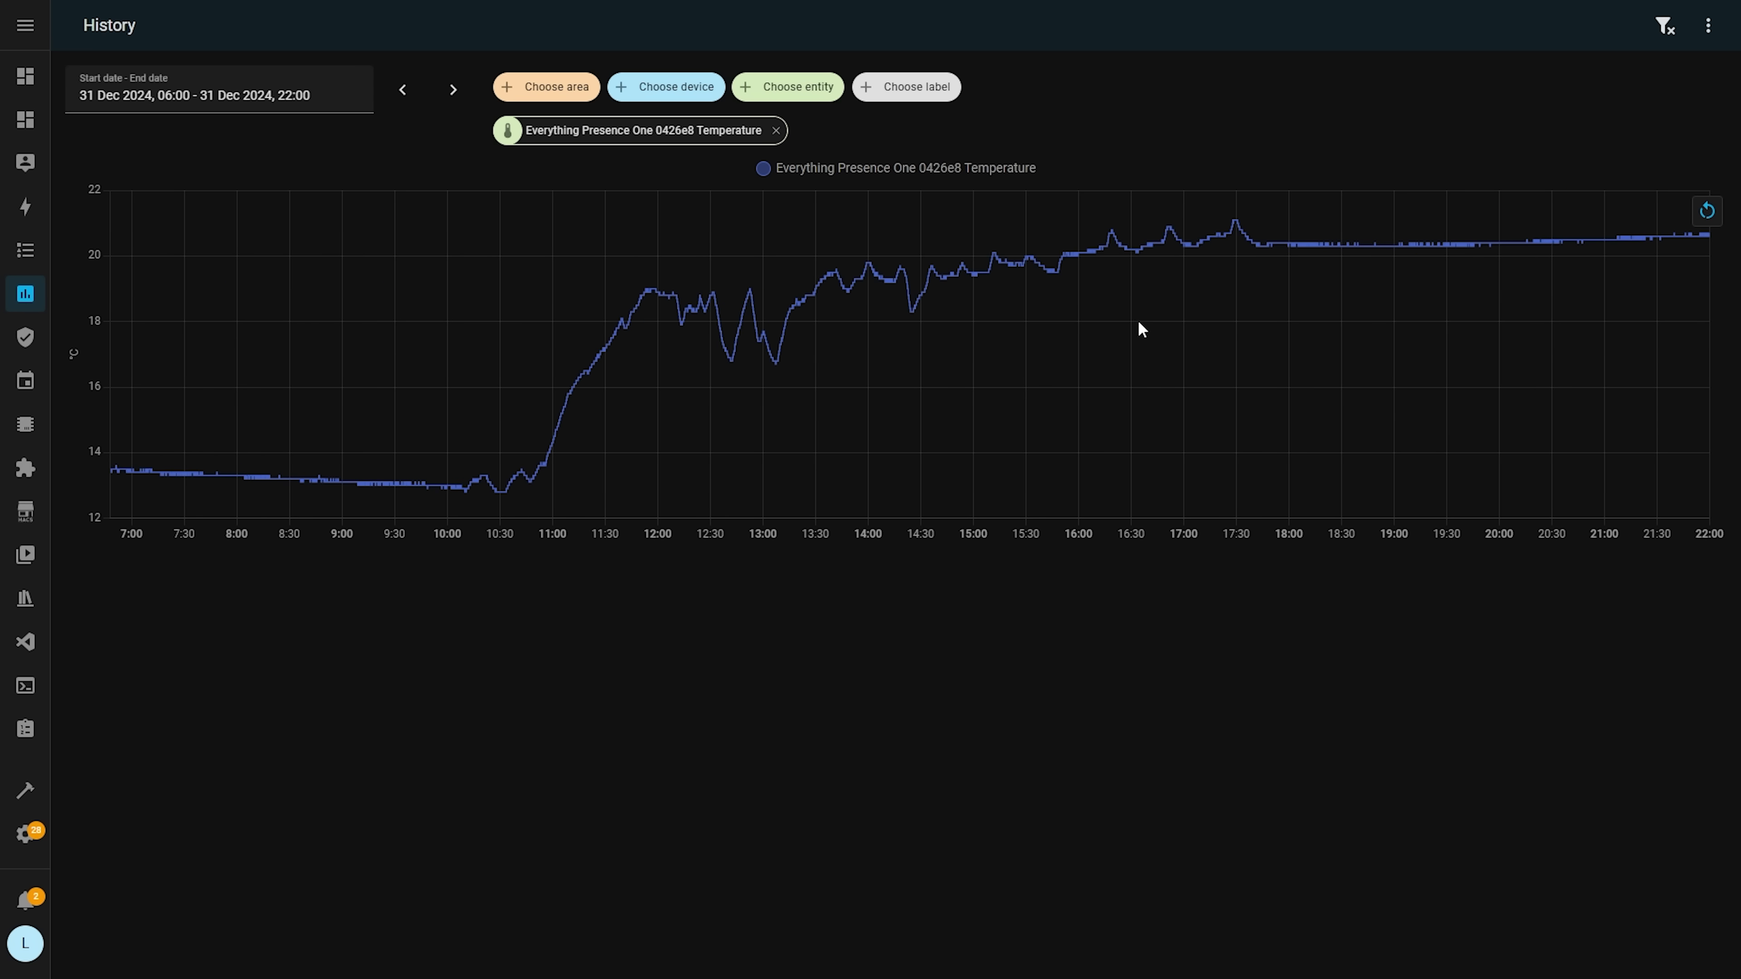
{"action": "scroll", "coordinate": [1013, 271], "scroll_direction": "up", "scroll_amount": 1}
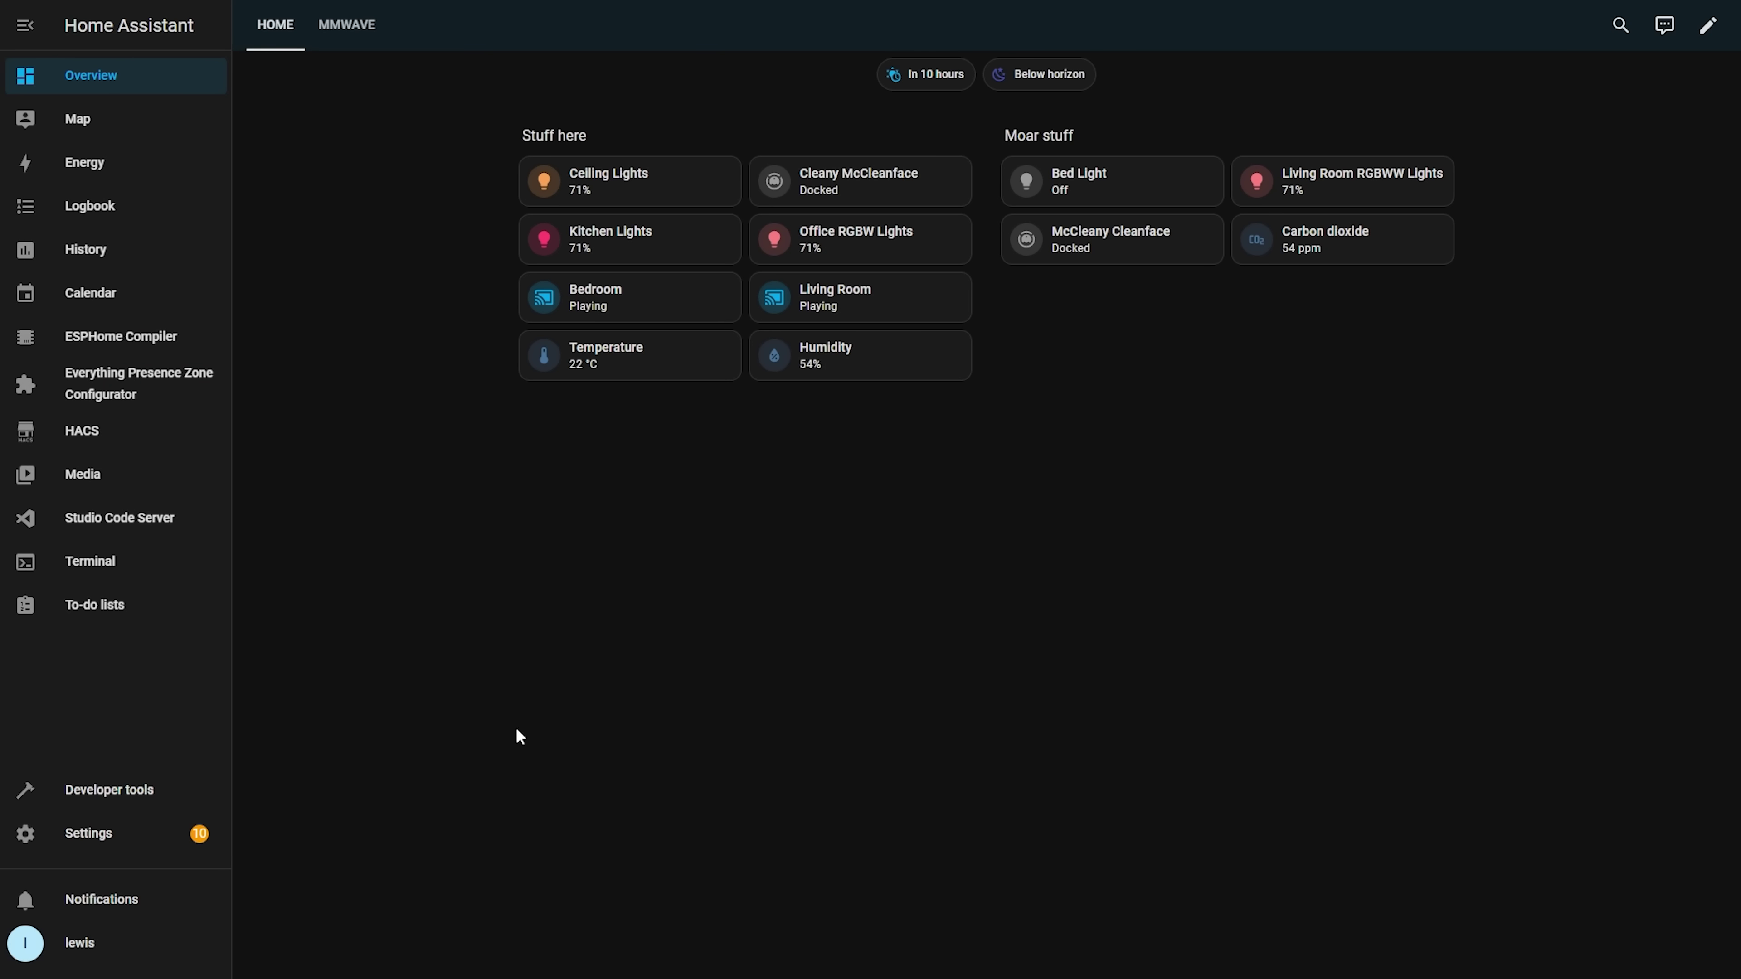
Open the Voice assistants section of Settings.
{"action": "left_click", "coordinate": [121, 837]}
{"action": "scroll", "coordinate": [583, 755], "scroll_direction": "down", "scroll_amount": 4}
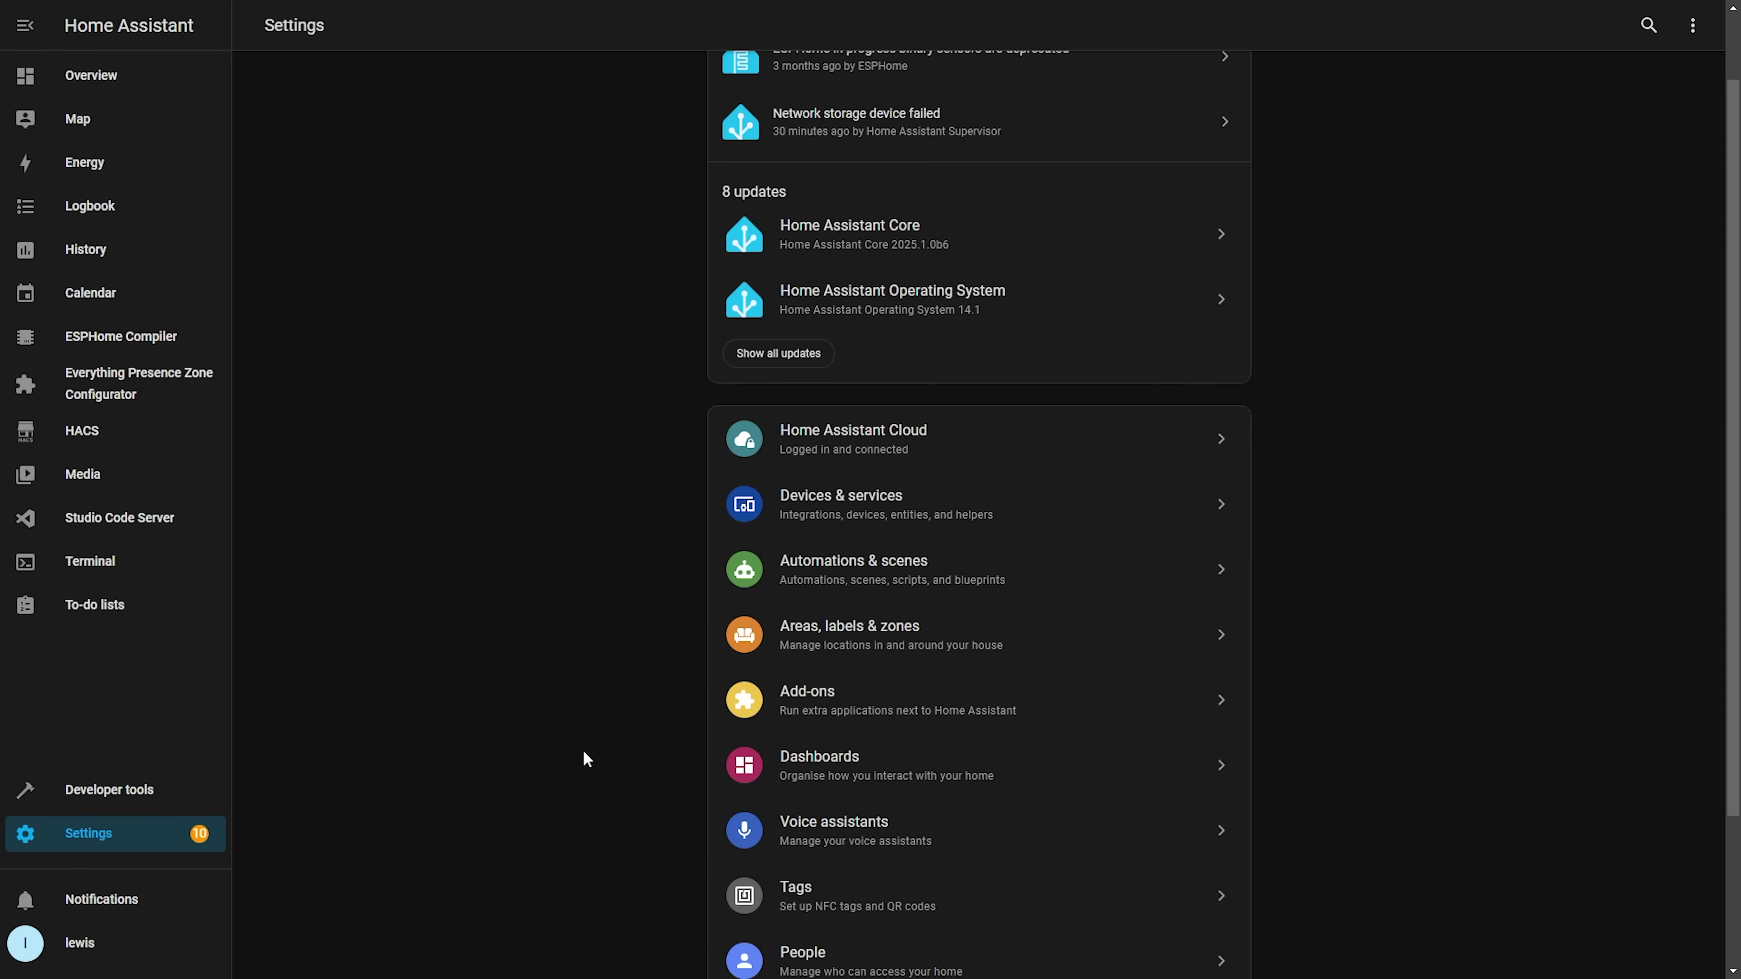
{"action": "left_click", "coordinate": [861, 669]}
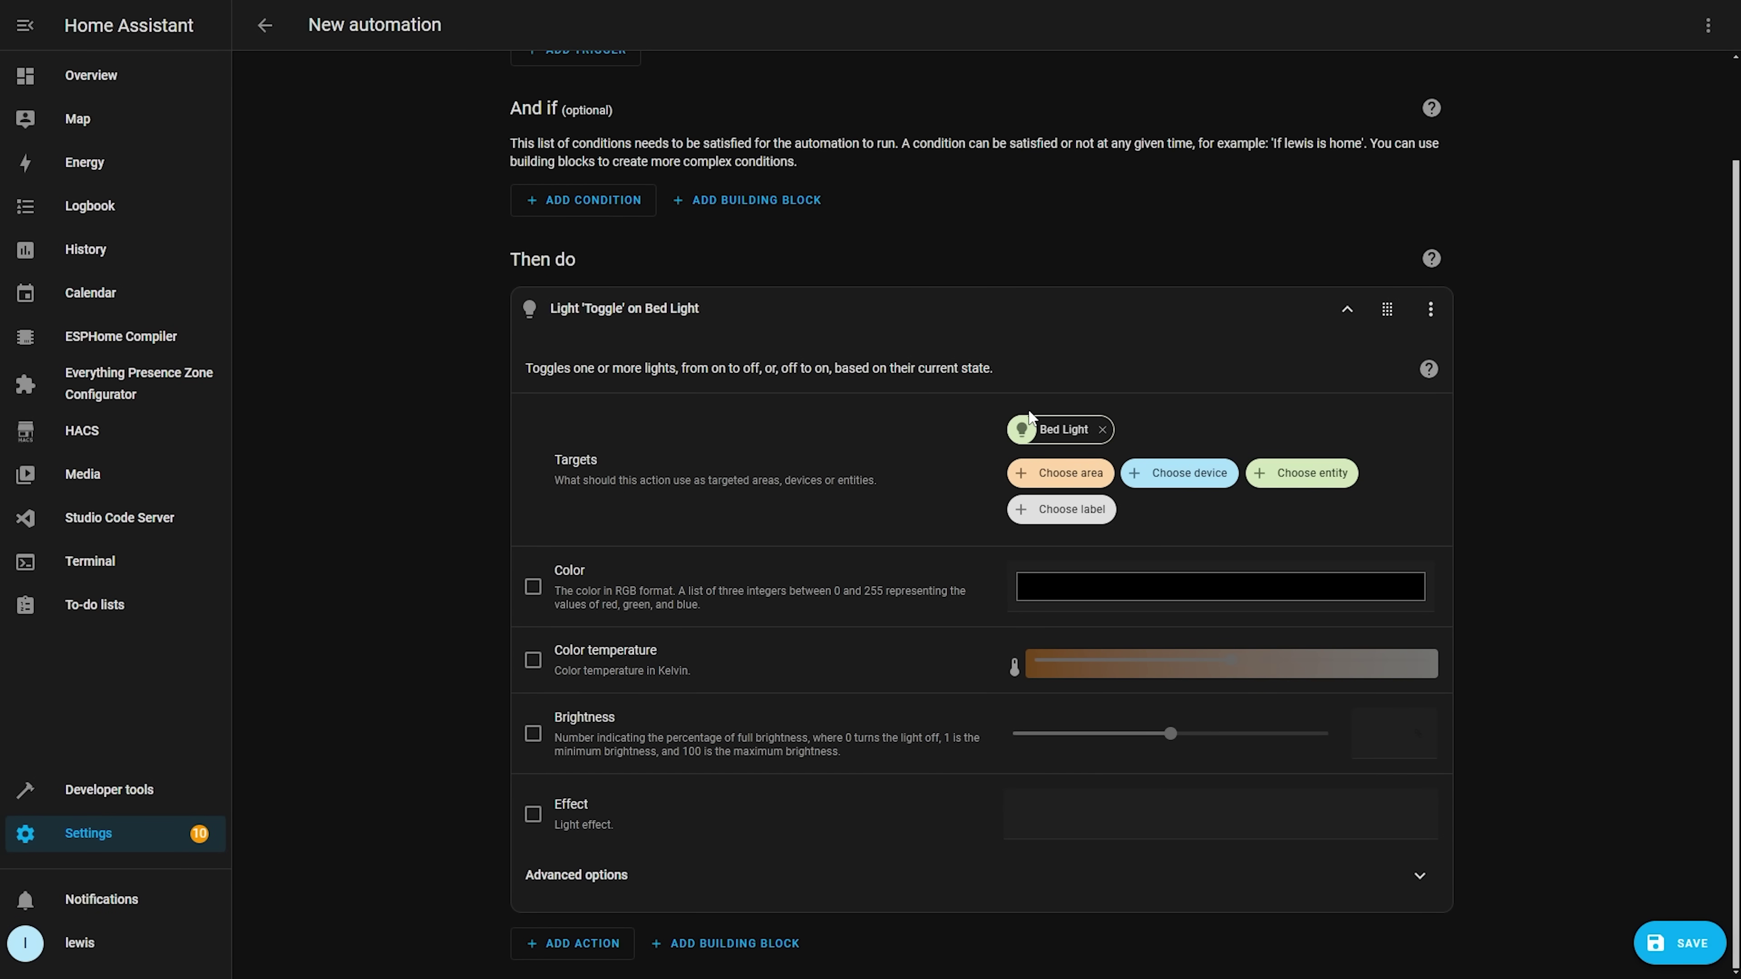
Save the new automation under the name 'Bedroom light'.
{"action": "left_click", "coordinate": [1675, 945]}
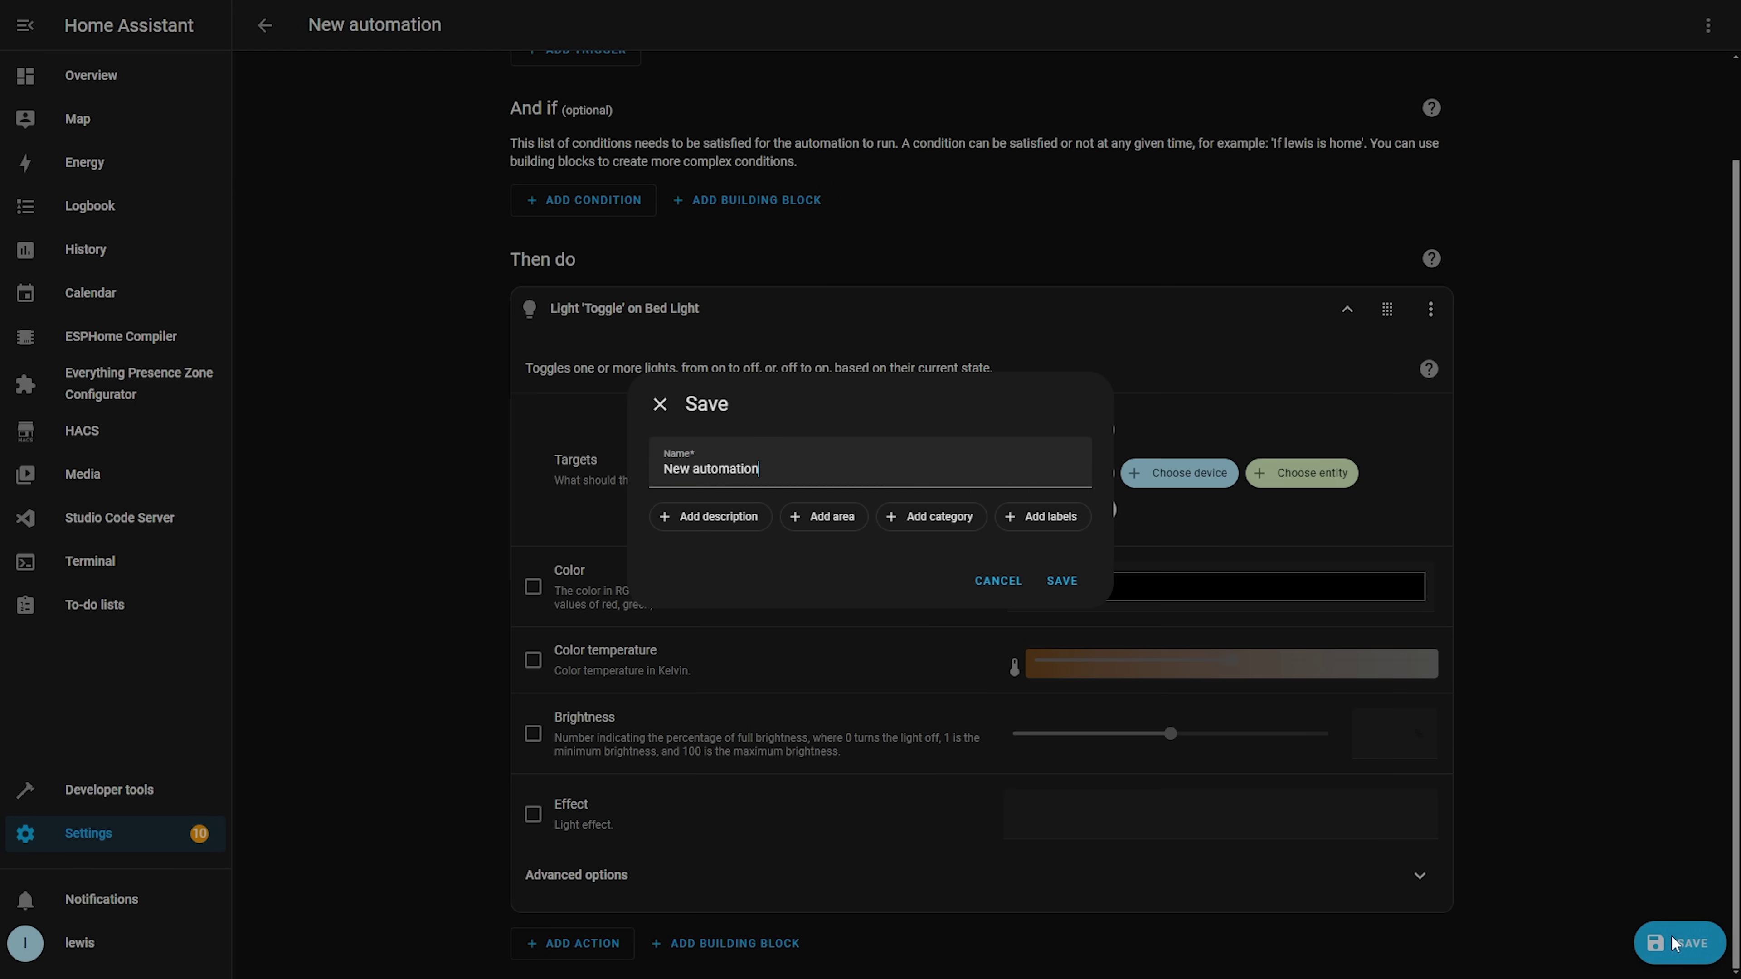
{"action": "left_click_drag", "start_coordinate": [758, 470], "coordinate": [675, 461]}
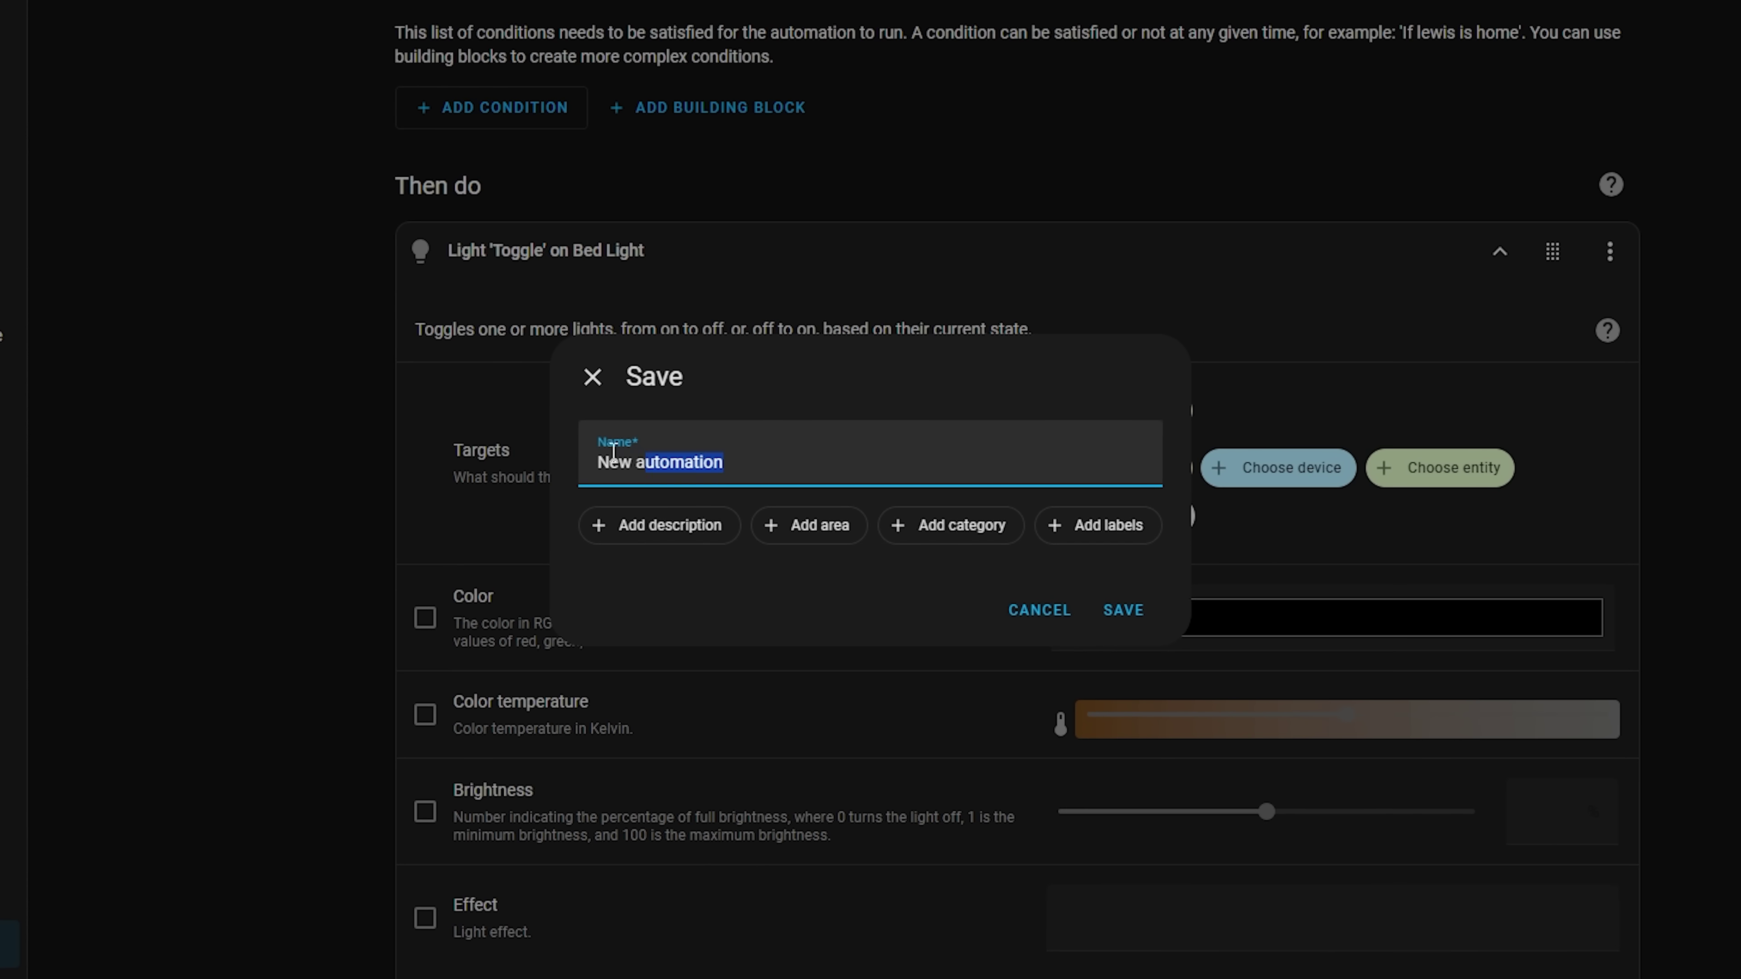
{"action": "type", "text": "Bedroom light"}
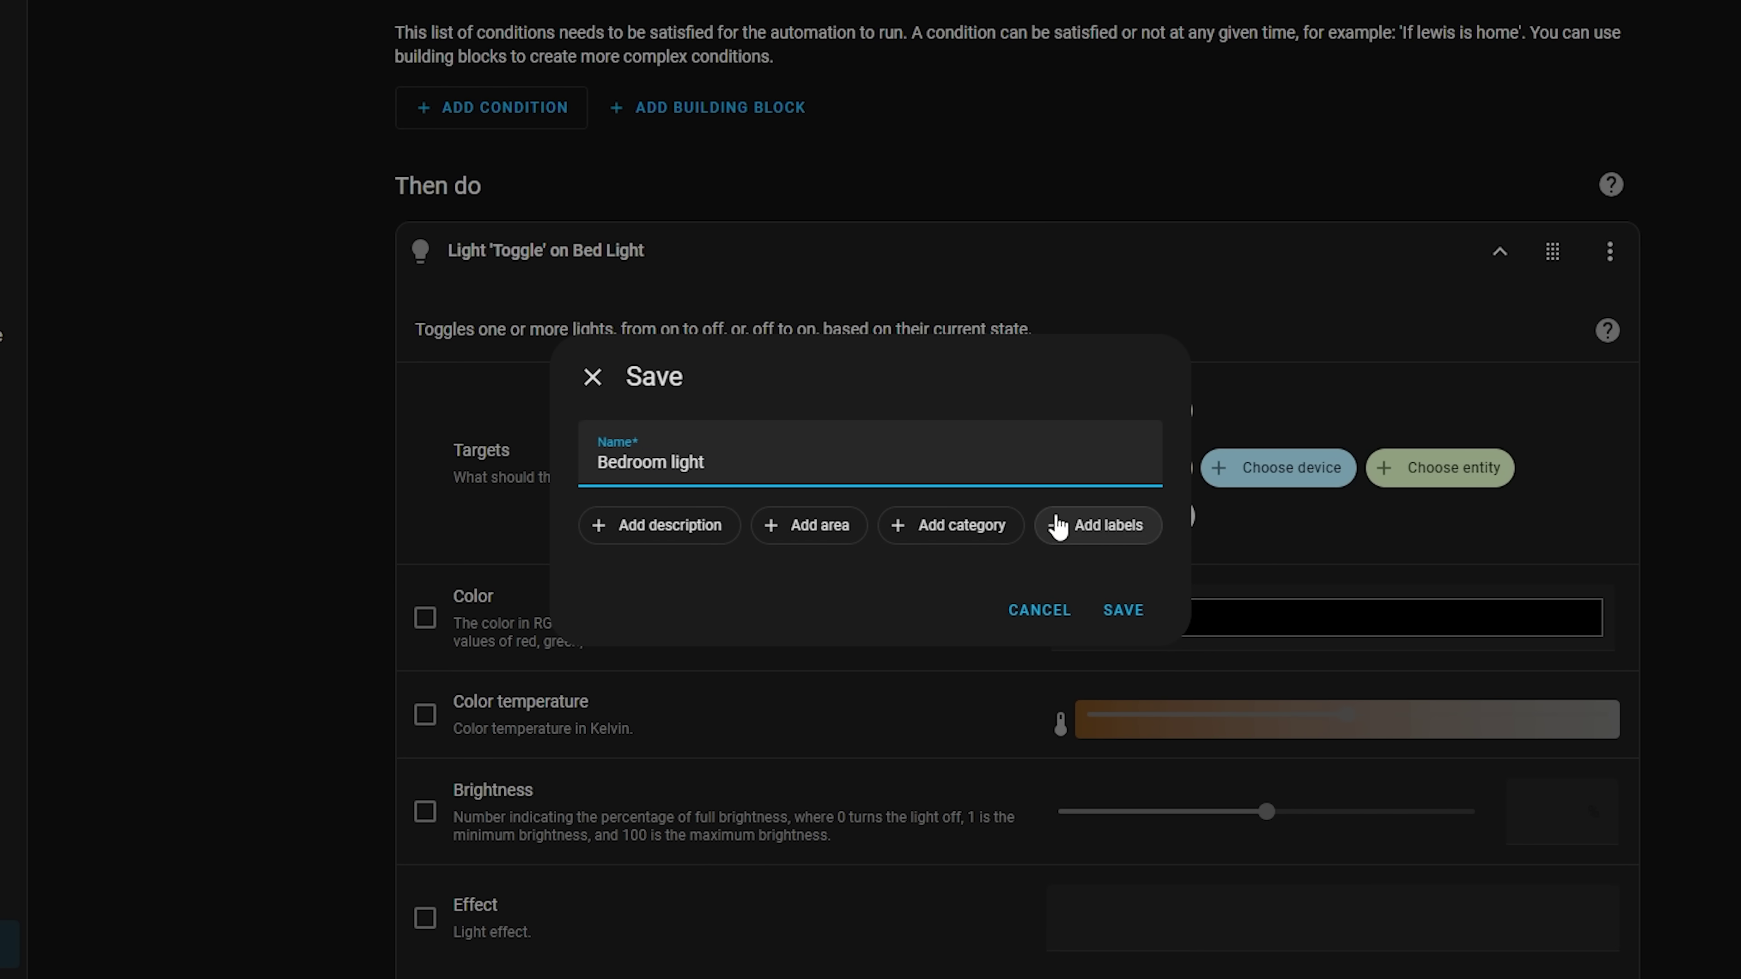
Create and assign a new 'Lights' category with the lightbulb icon.
{"action": "left_click", "coordinate": [959, 539]}
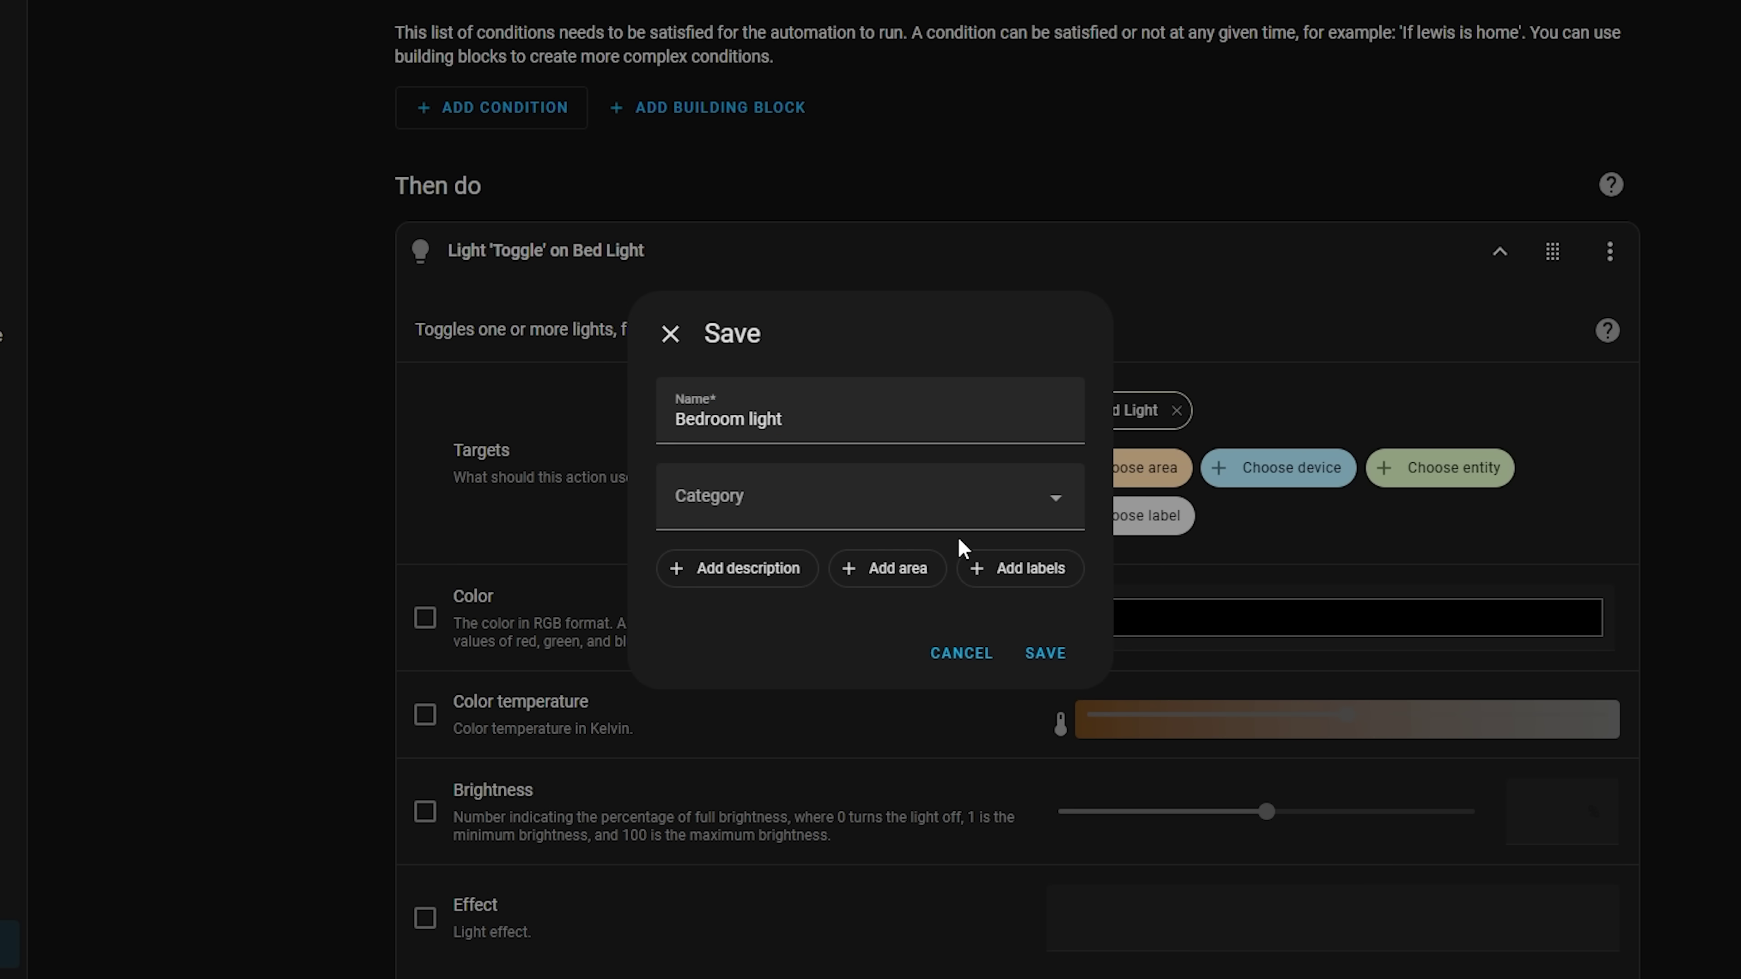
{"action": "left_click", "coordinate": [1059, 500]}
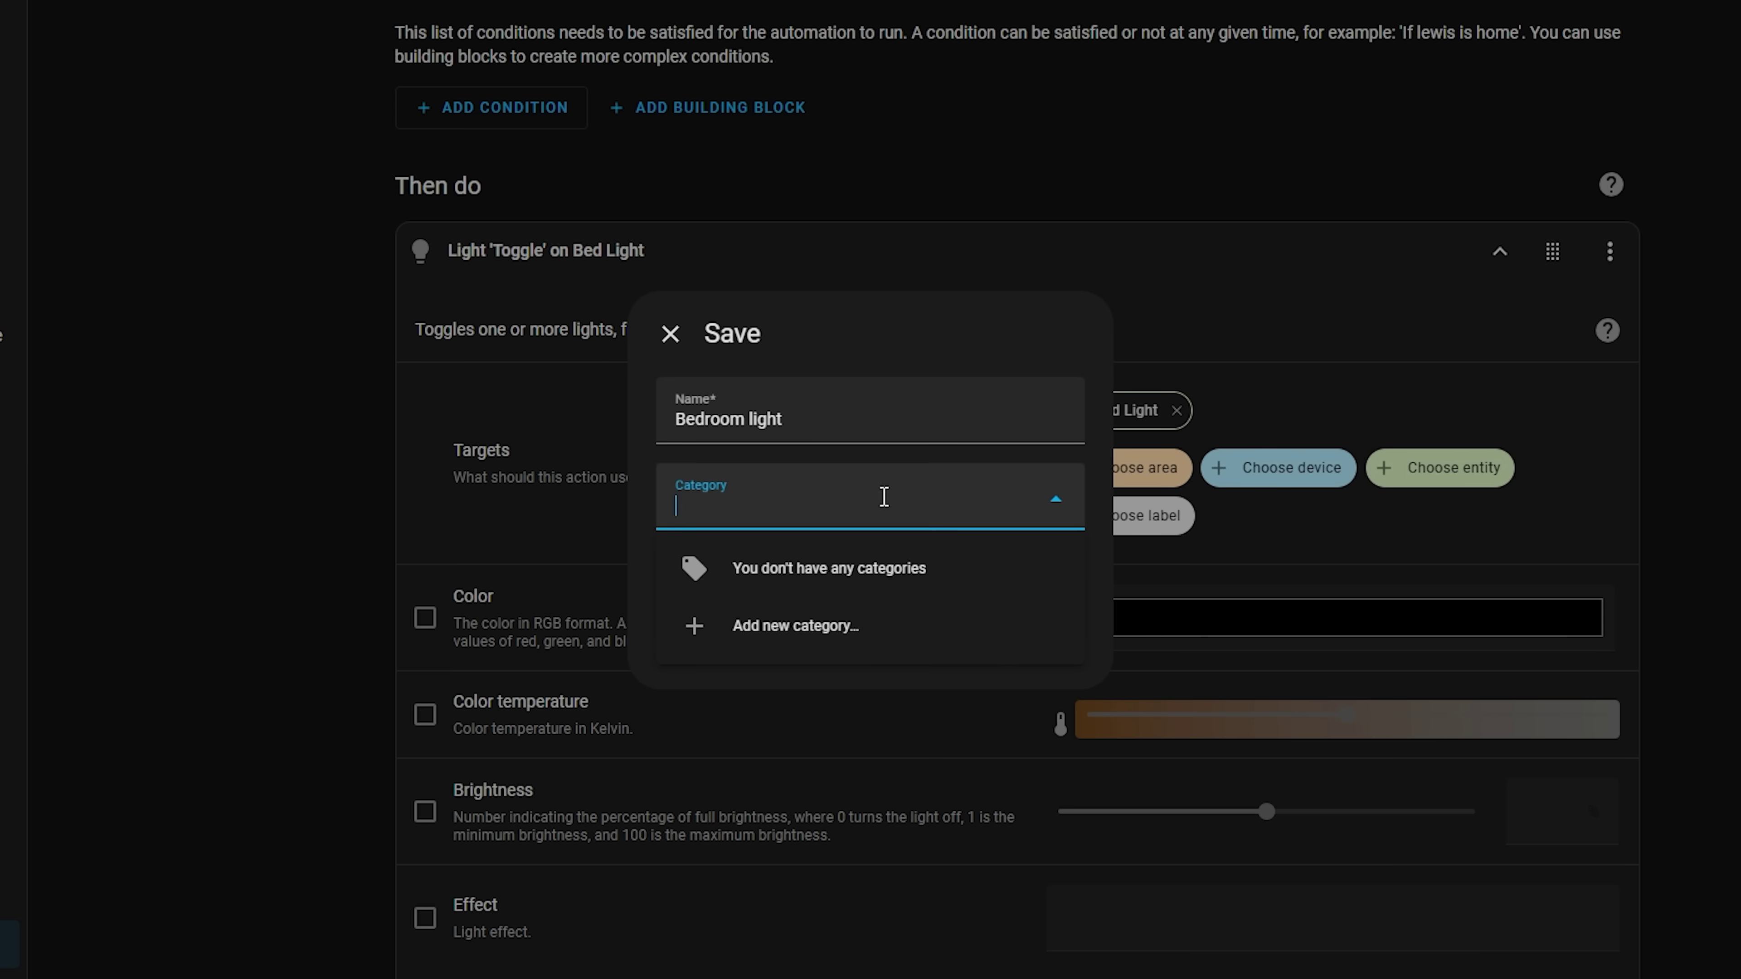
{"action": "left_click", "coordinate": [861, 641]}
{"action": "type", "text": "Lights"}
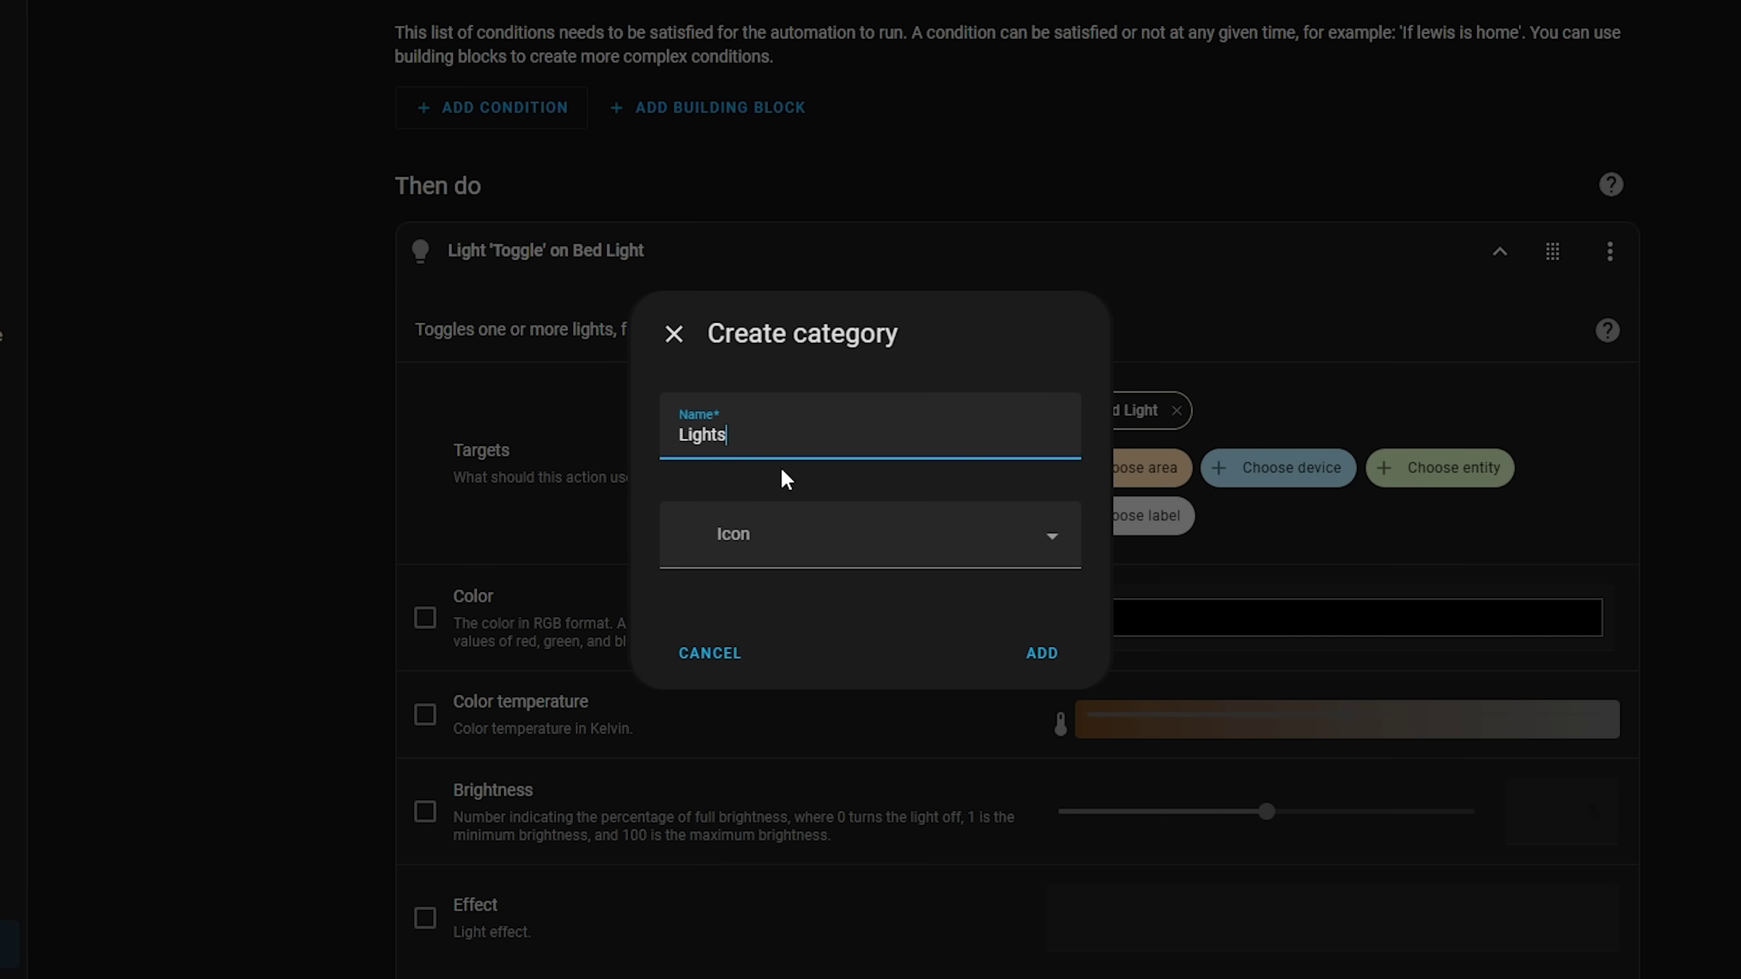
{"action": "left_click", "coordinate": [857, 540]}
{"action": "type", "text": "bulb"}
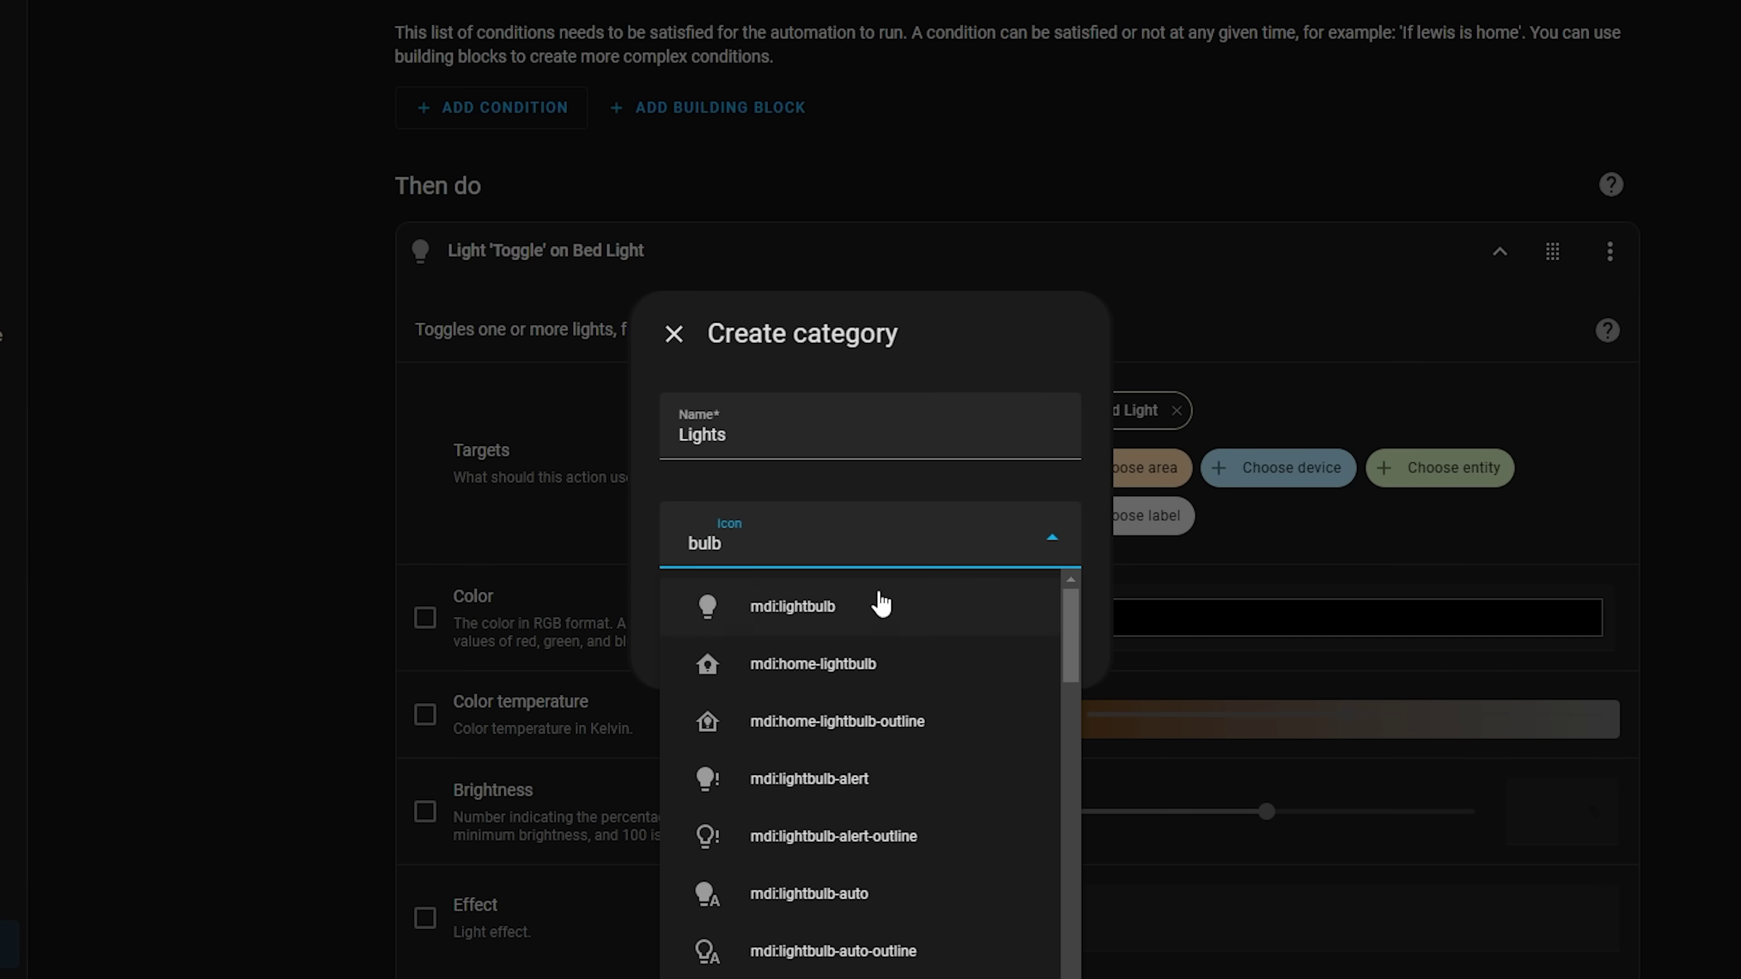
{"action": "left_click", "coordinate": [880, 600]}
{"action": "left_click", "coordinate": [1038, 654]}
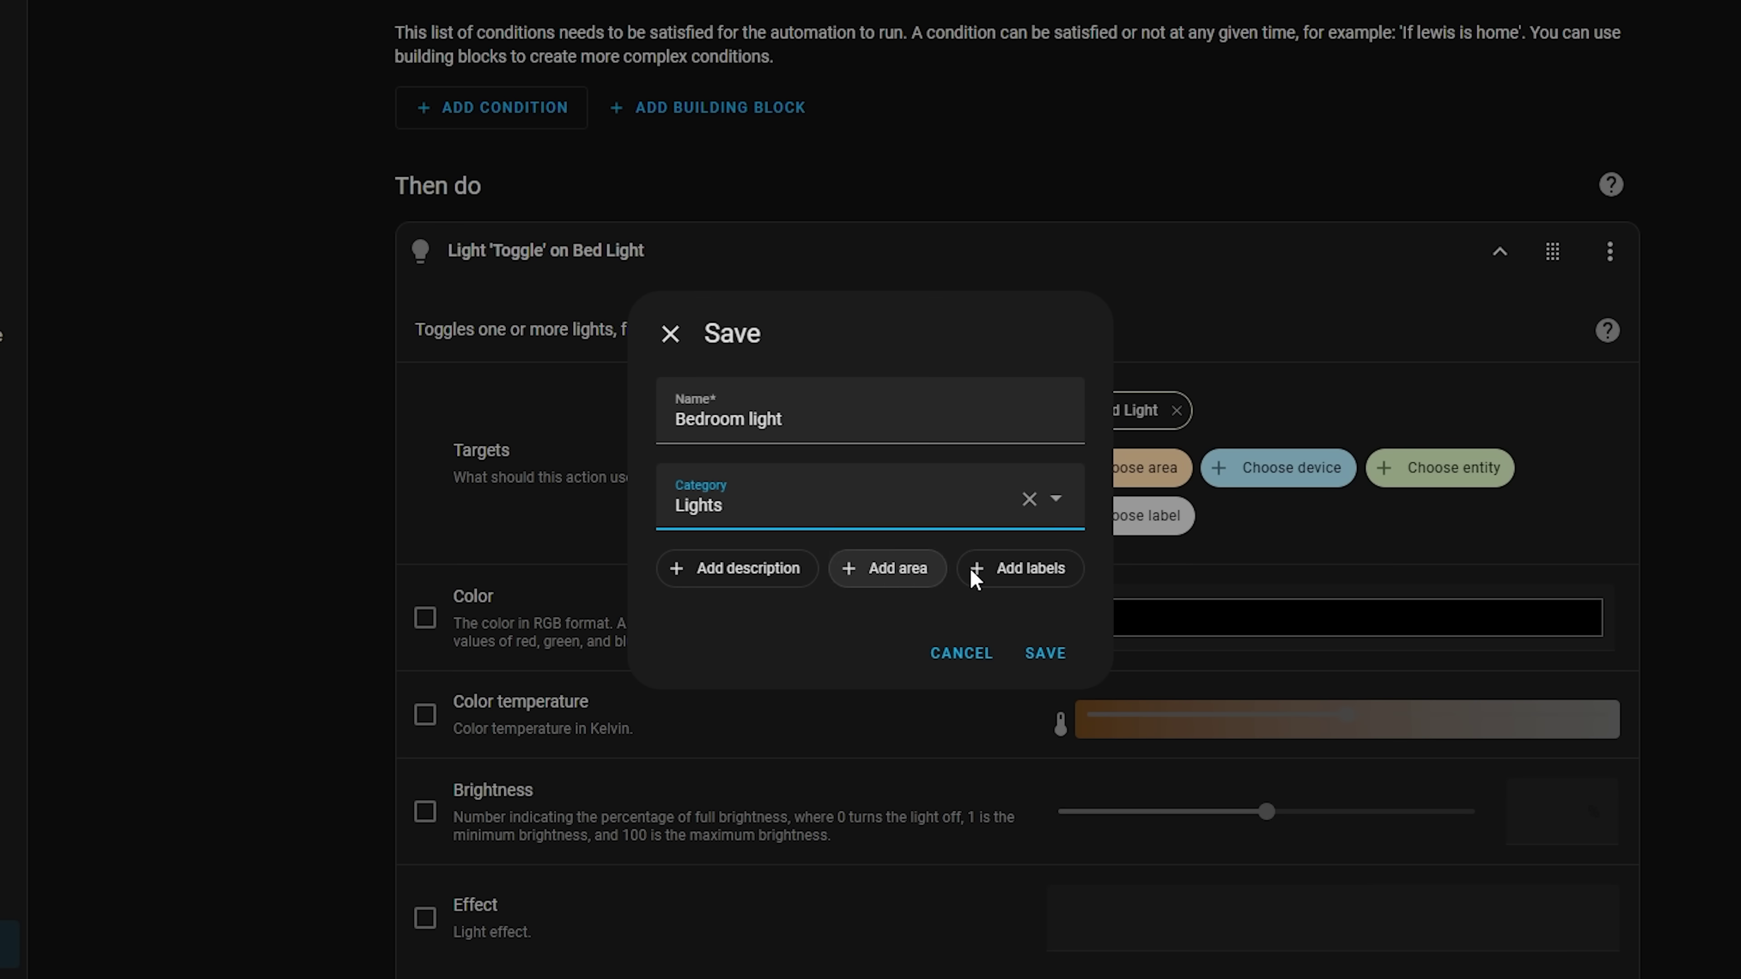
{"action": "left_click", "coordinate": [1052, 575]}
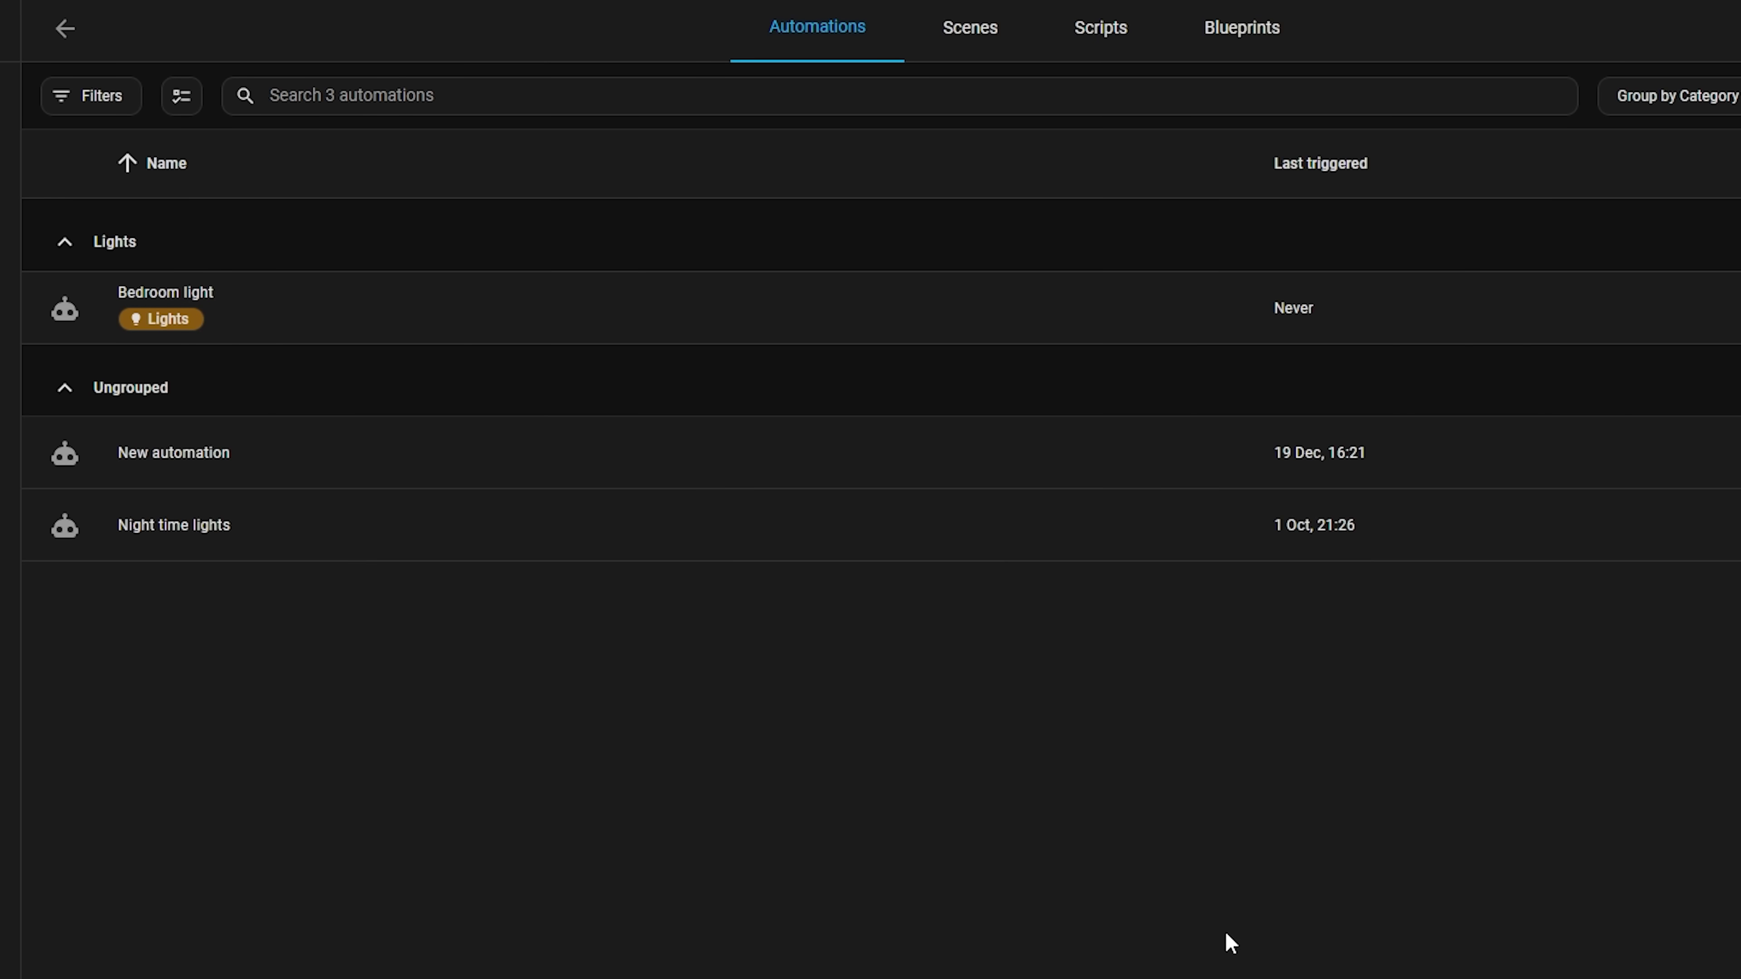
Use the quick bar to open the Bed Light controls, then jump to Settings.
{"action": "key", "text": "e"}
{"action": "type", "text": "light."}
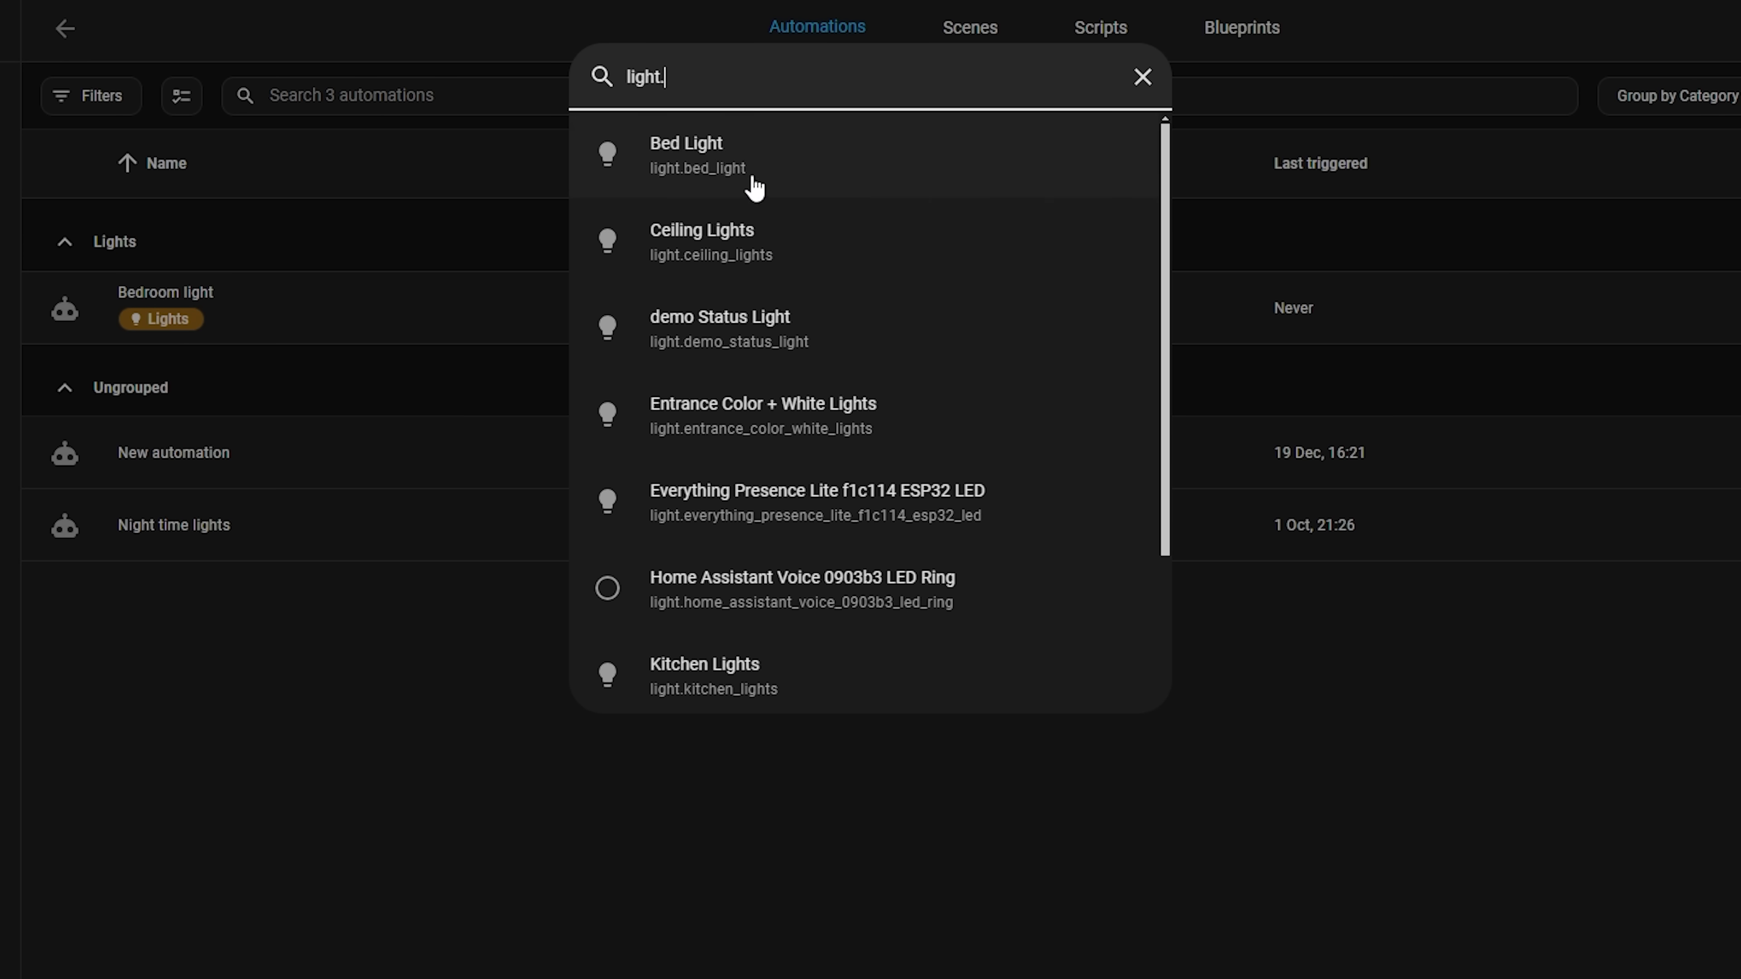
{"action": "left_click", "coordinate": [750, 183]}
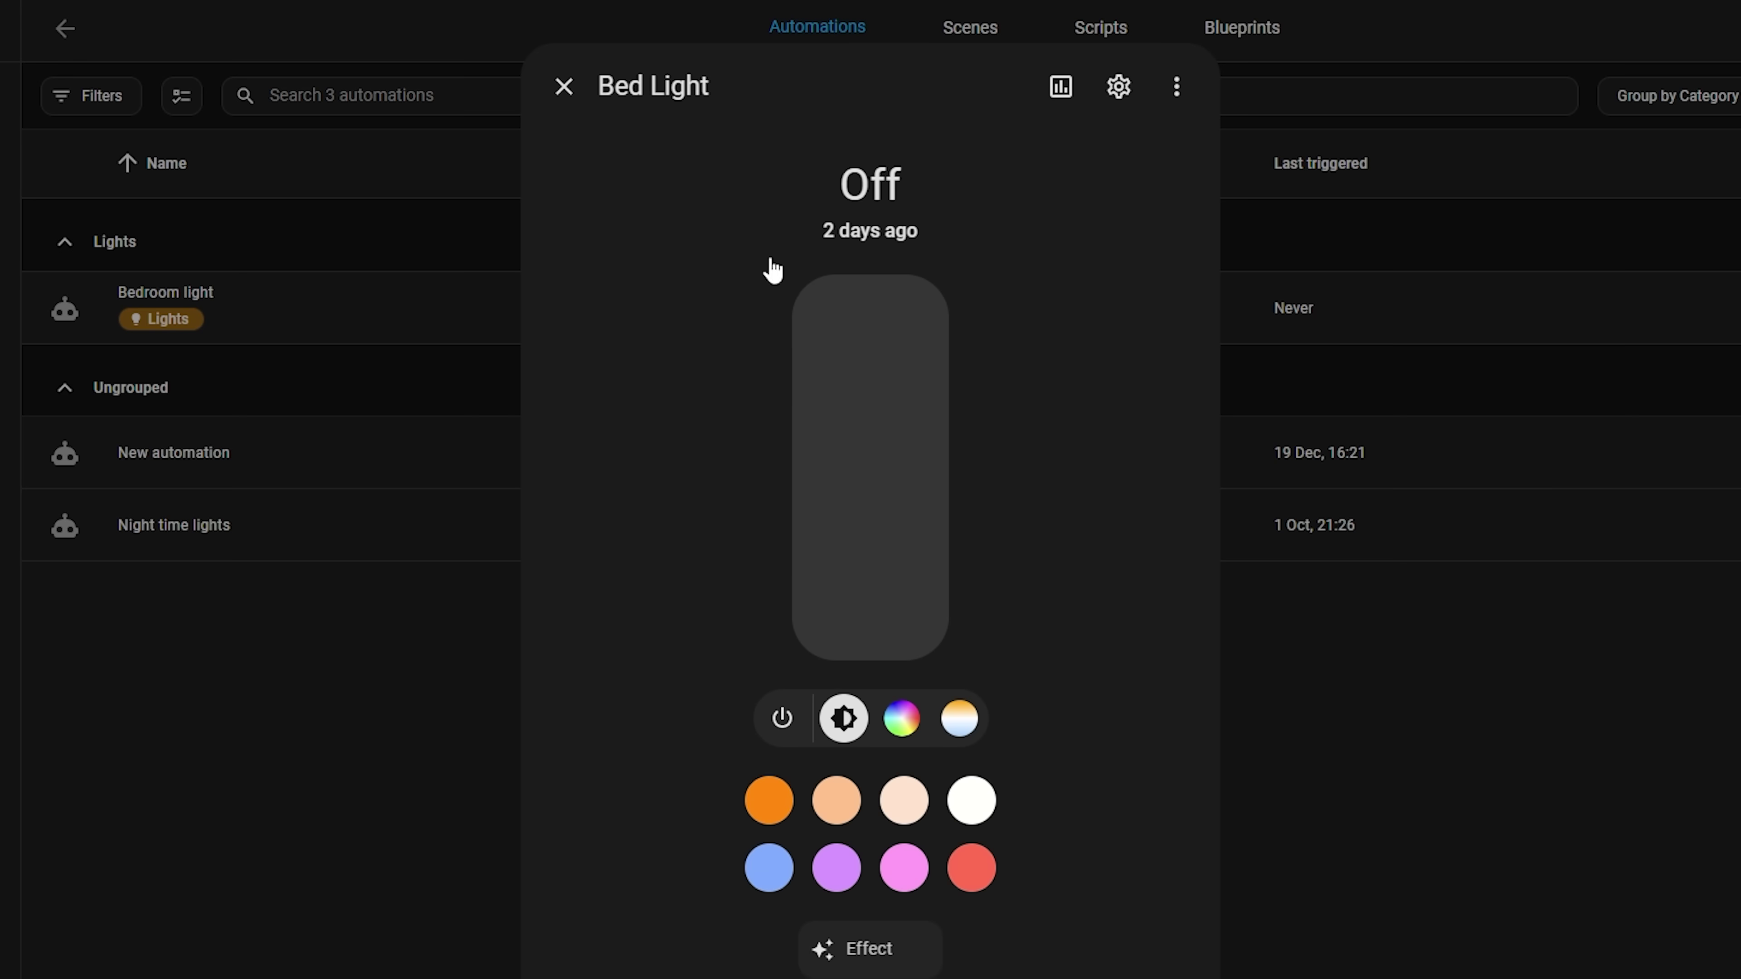
{"action": "left_click", "coordinate": [554, 89]}
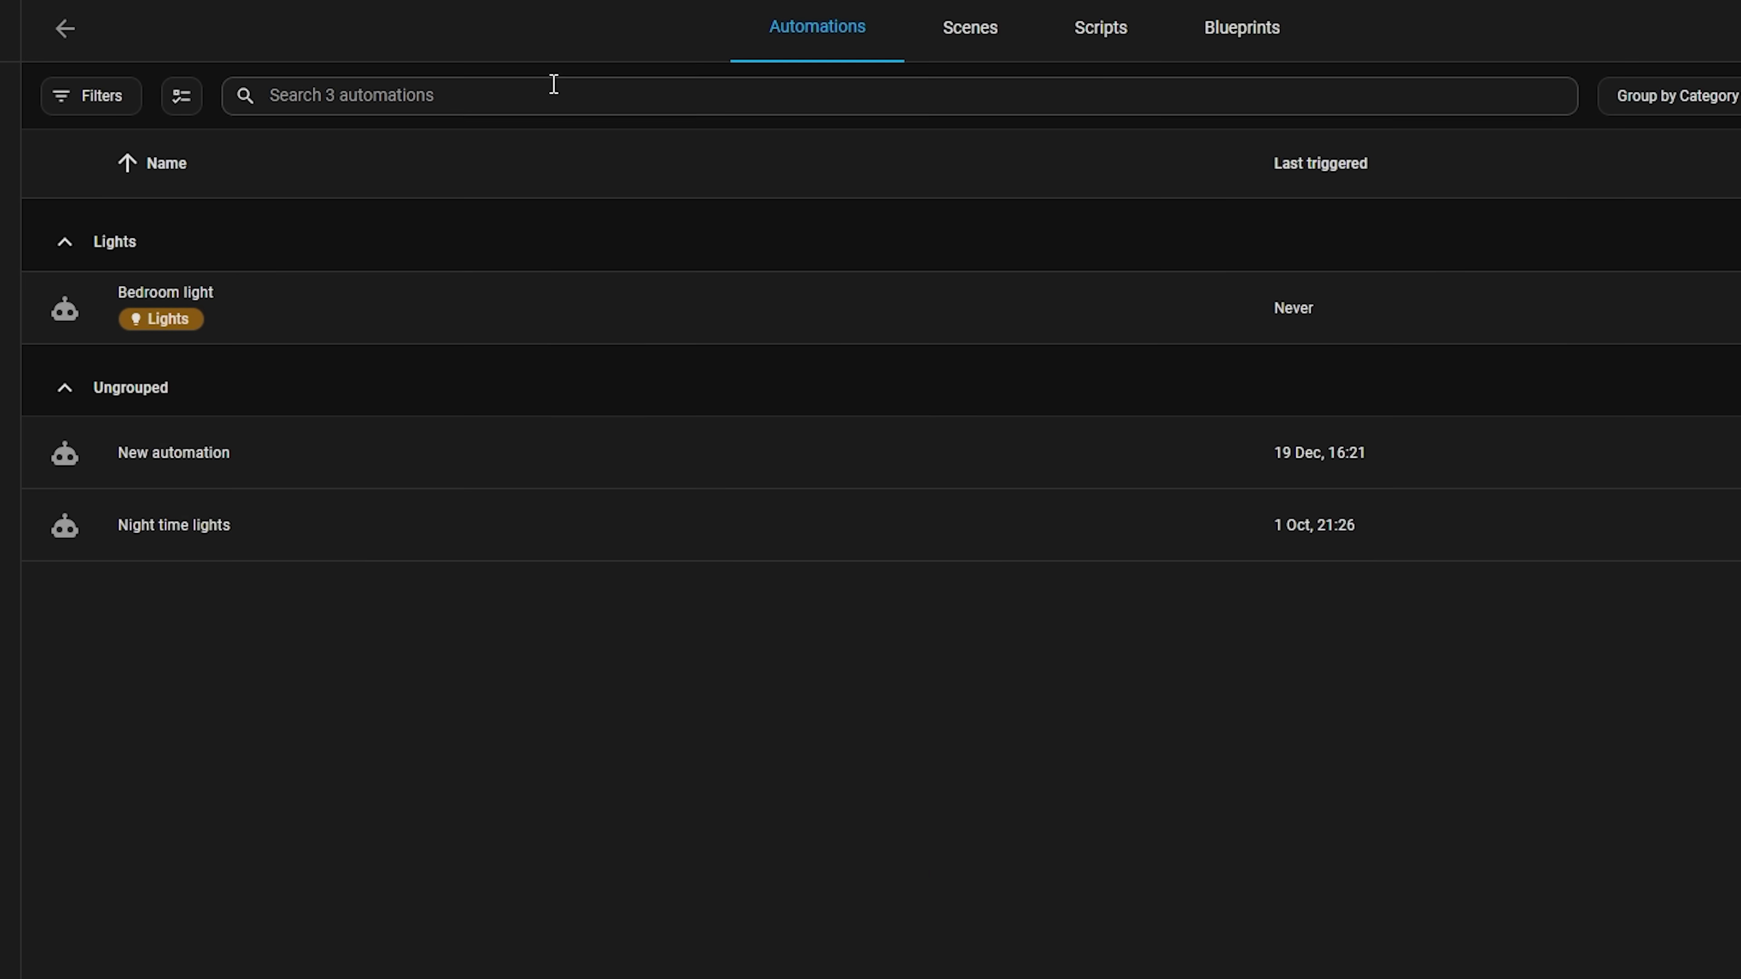
{"action": "type", "text": "c"}
{"action": "type", "text": "setti"}
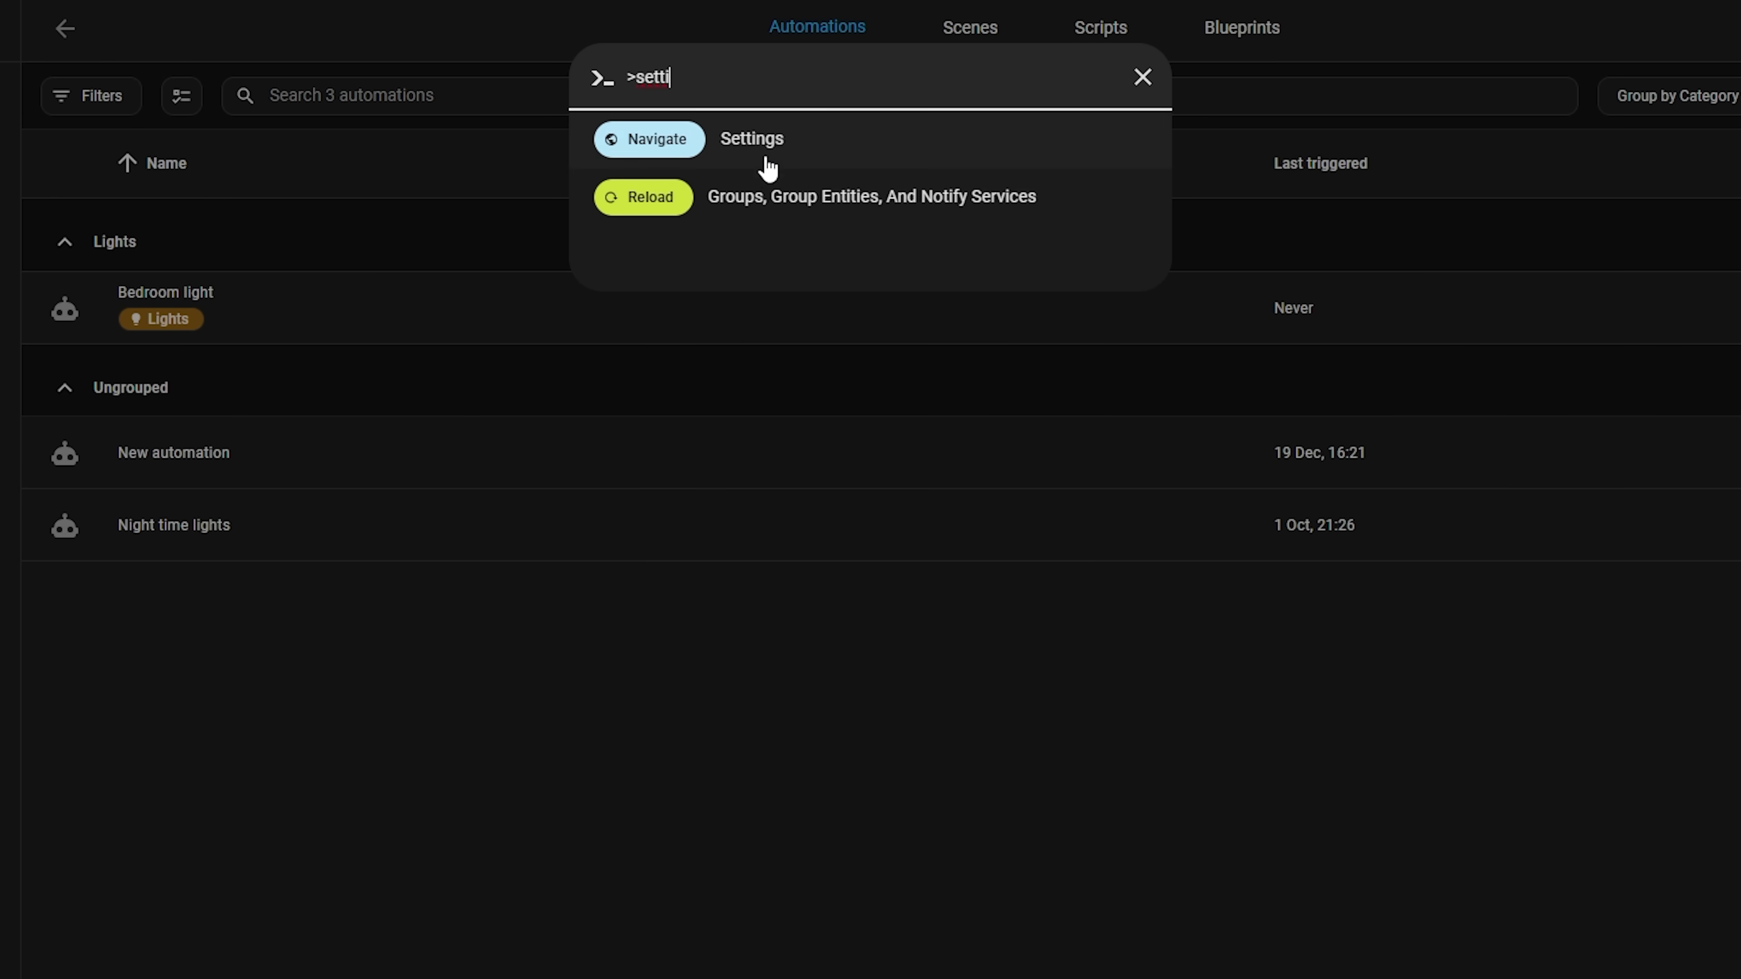
{"action": "left_click", "coordinate": [819, 158]}
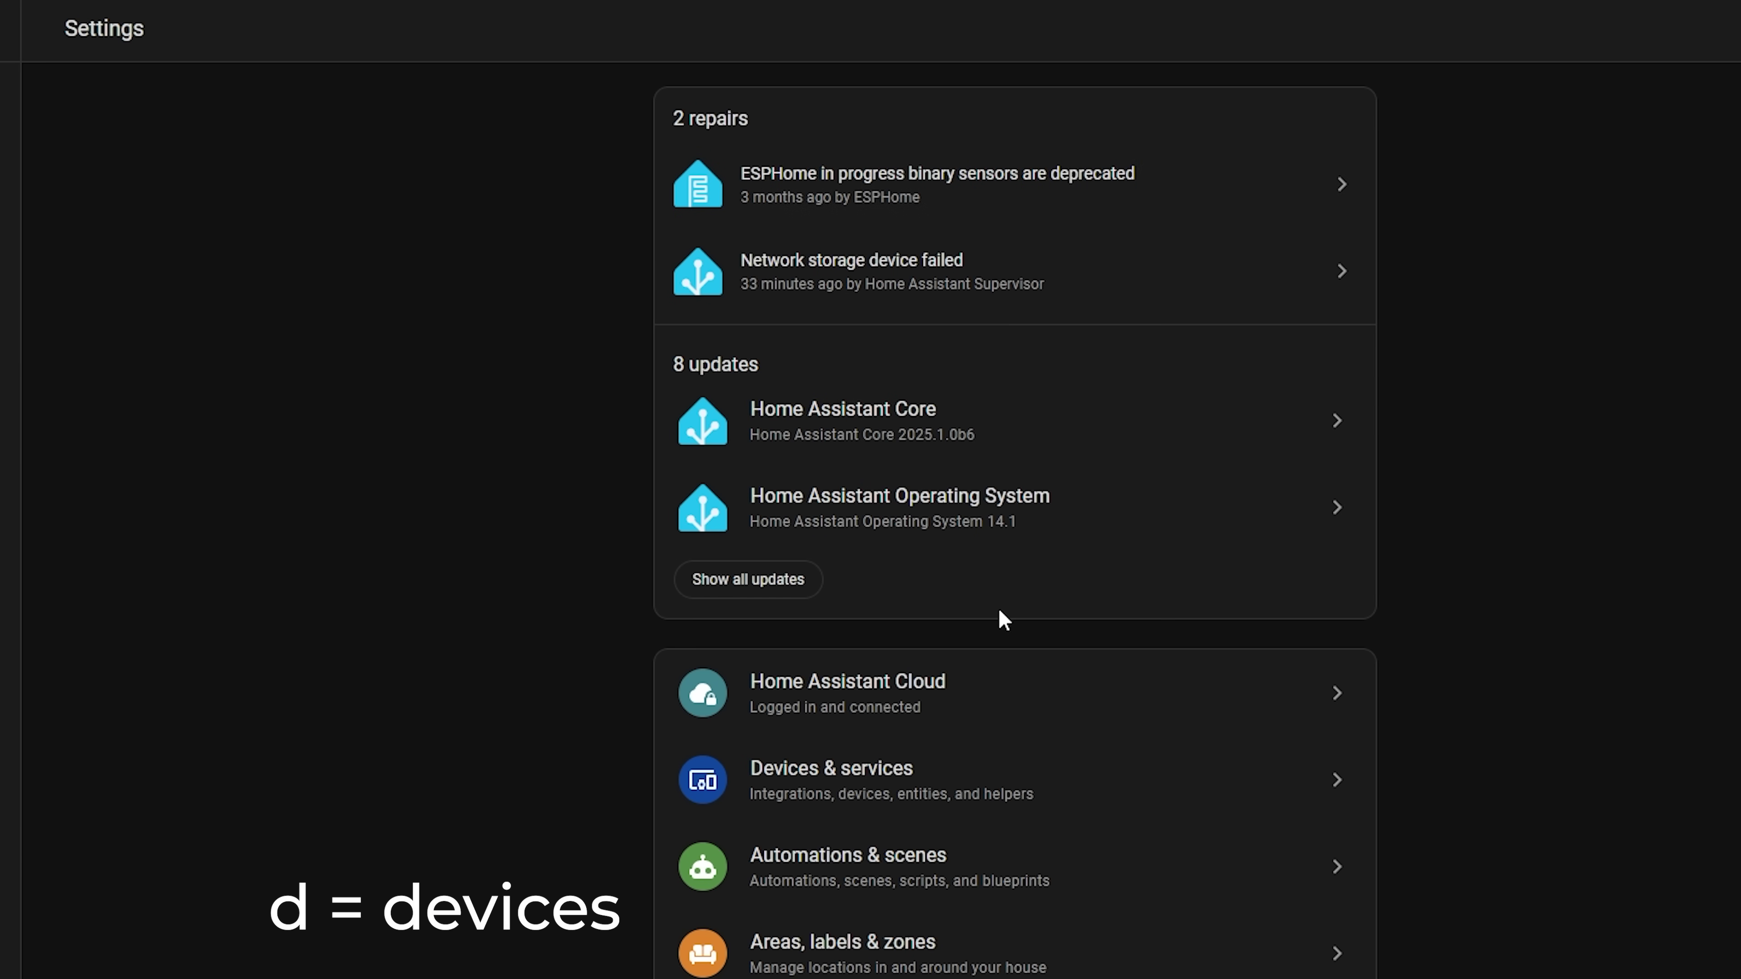
Open the Bed Light device page via the quick bar and toggle it on and off.
{"action": "type", "text": "dbed"}
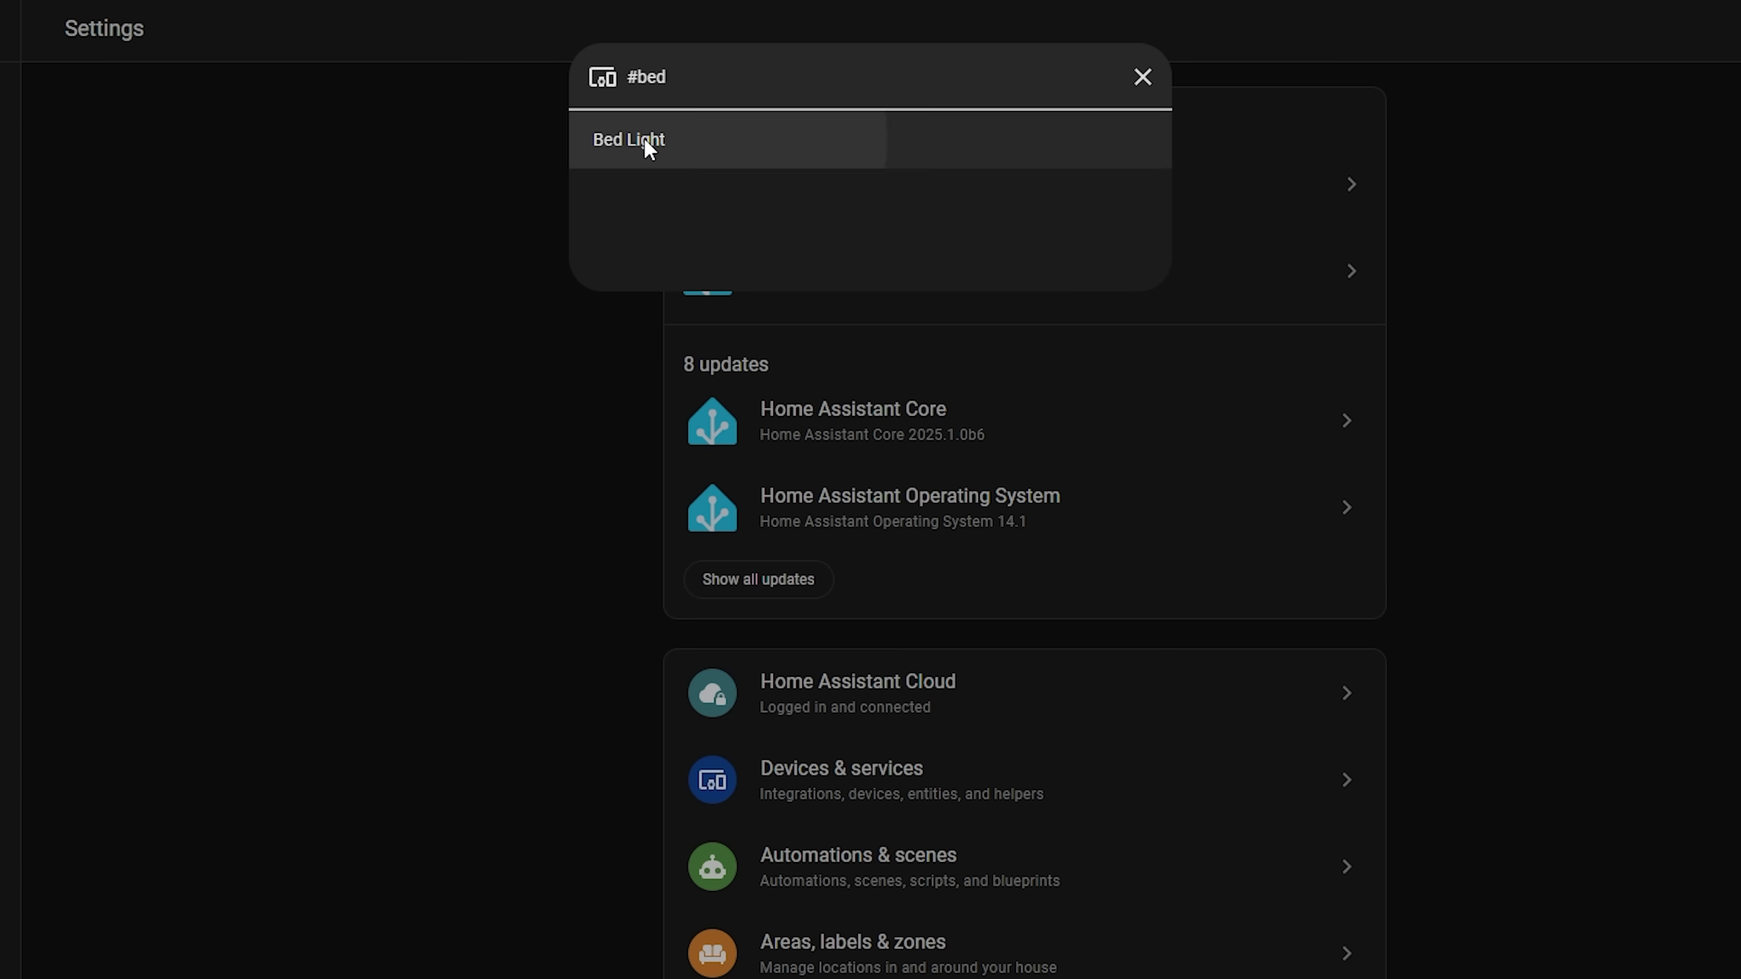
{"action": "left_click", "coordinate": [643, 141]}
{"action": "left_click", "coordinate": [1169, 274]}
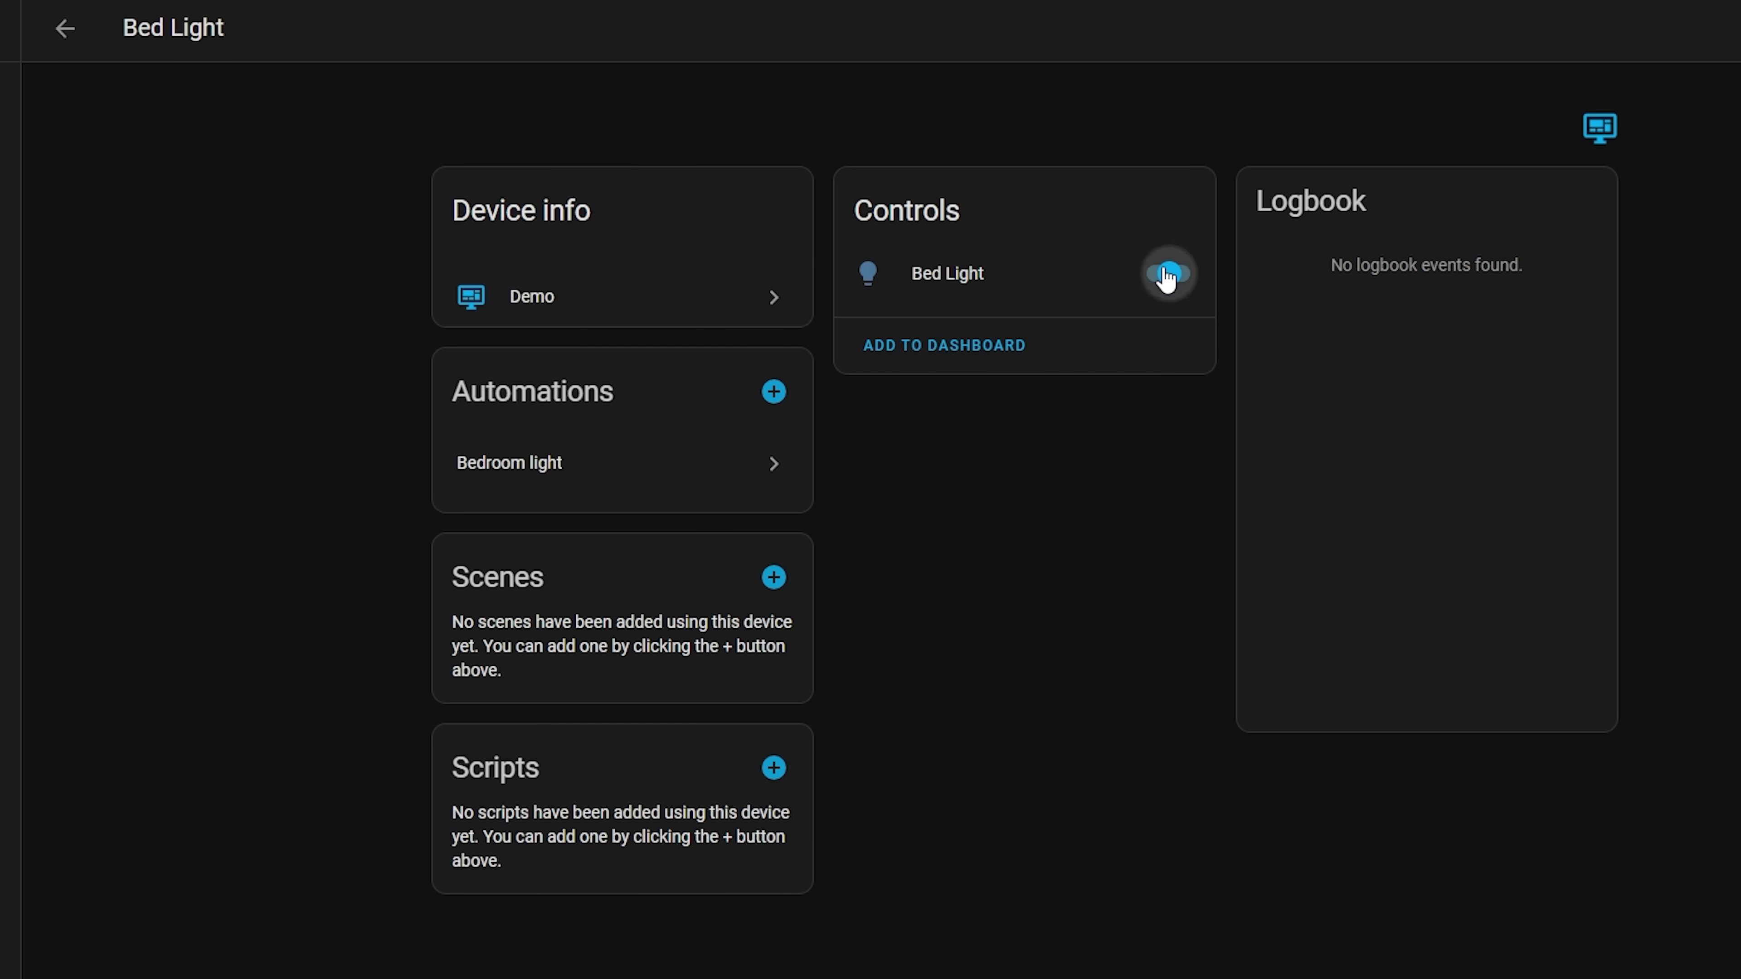
{"action": "left_click", "coordinate": [1170, 276]}
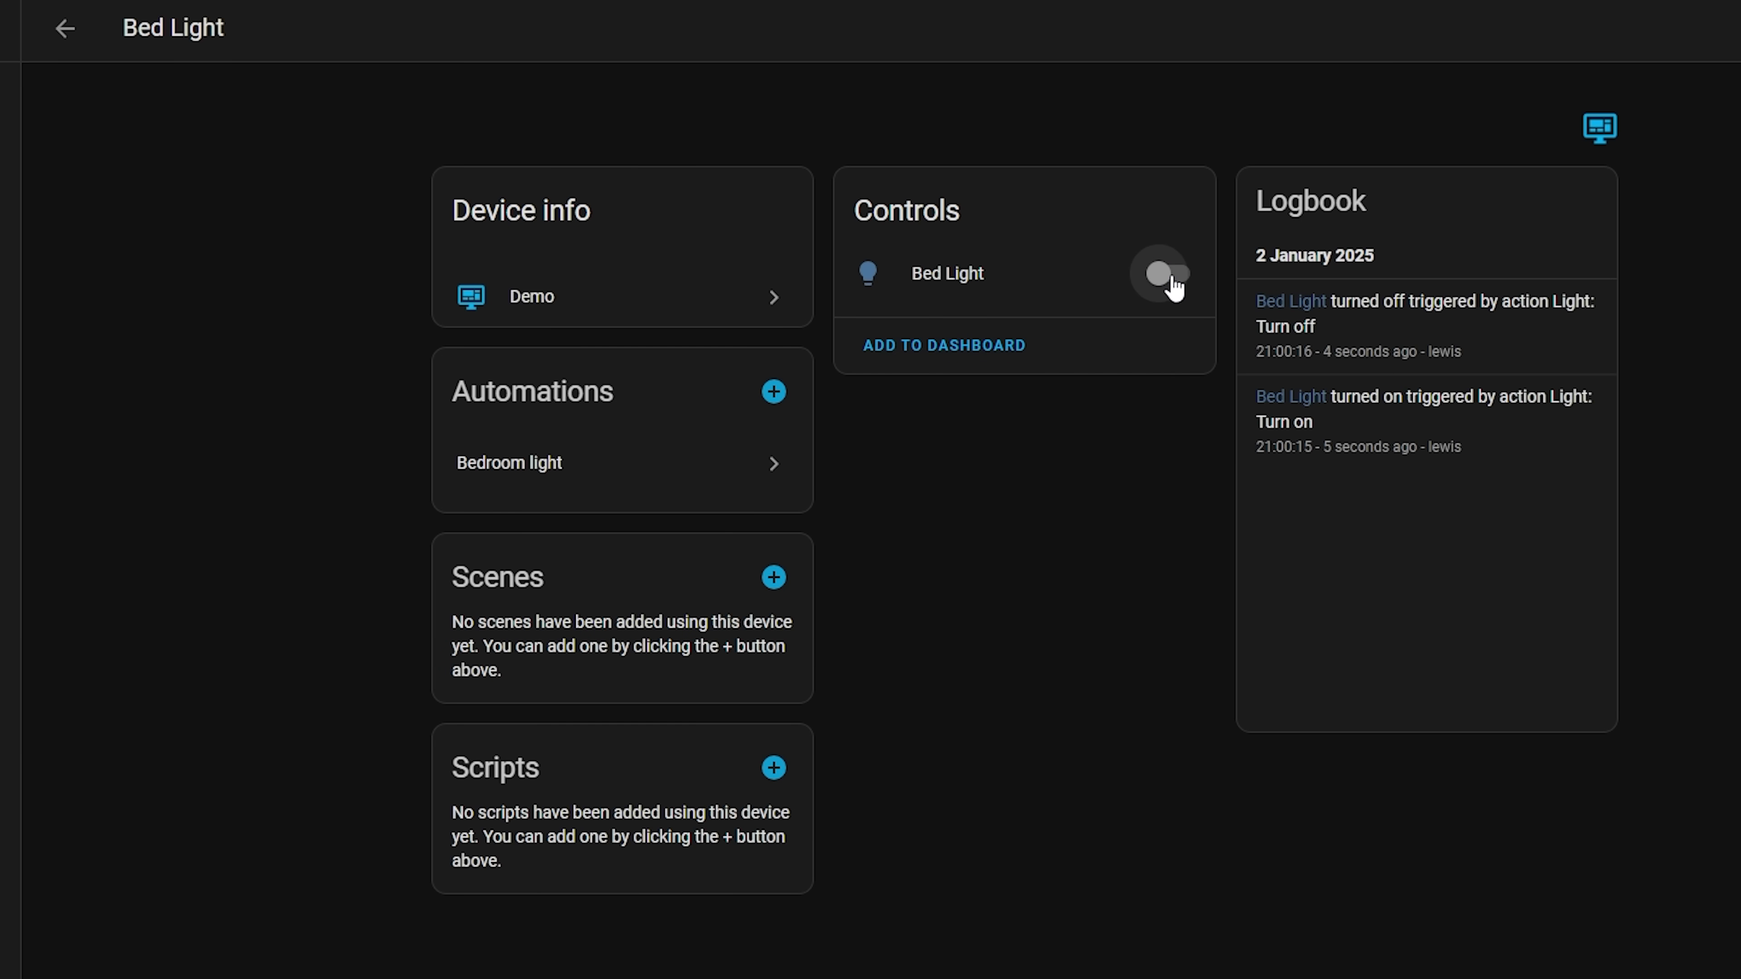
Open Assist with the A shortcut and send it a 'Hello' greeting.
{"action": "key", "text": "a"}
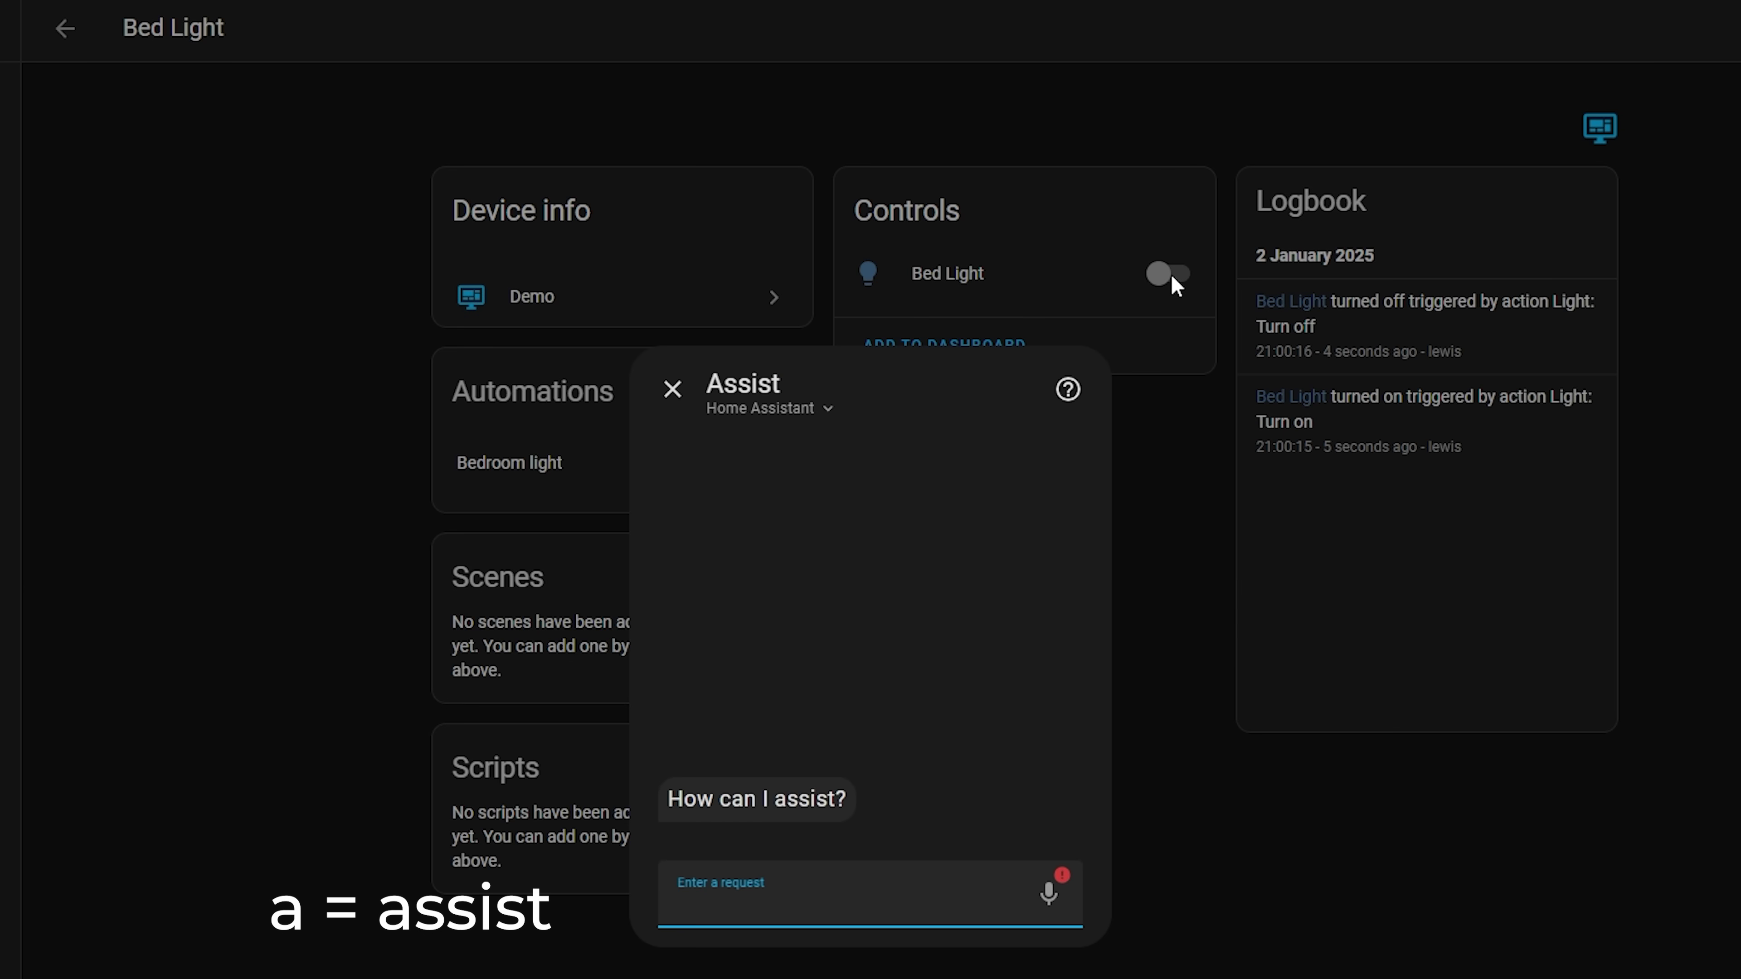
{"action": "type", "text": "Hello!"}
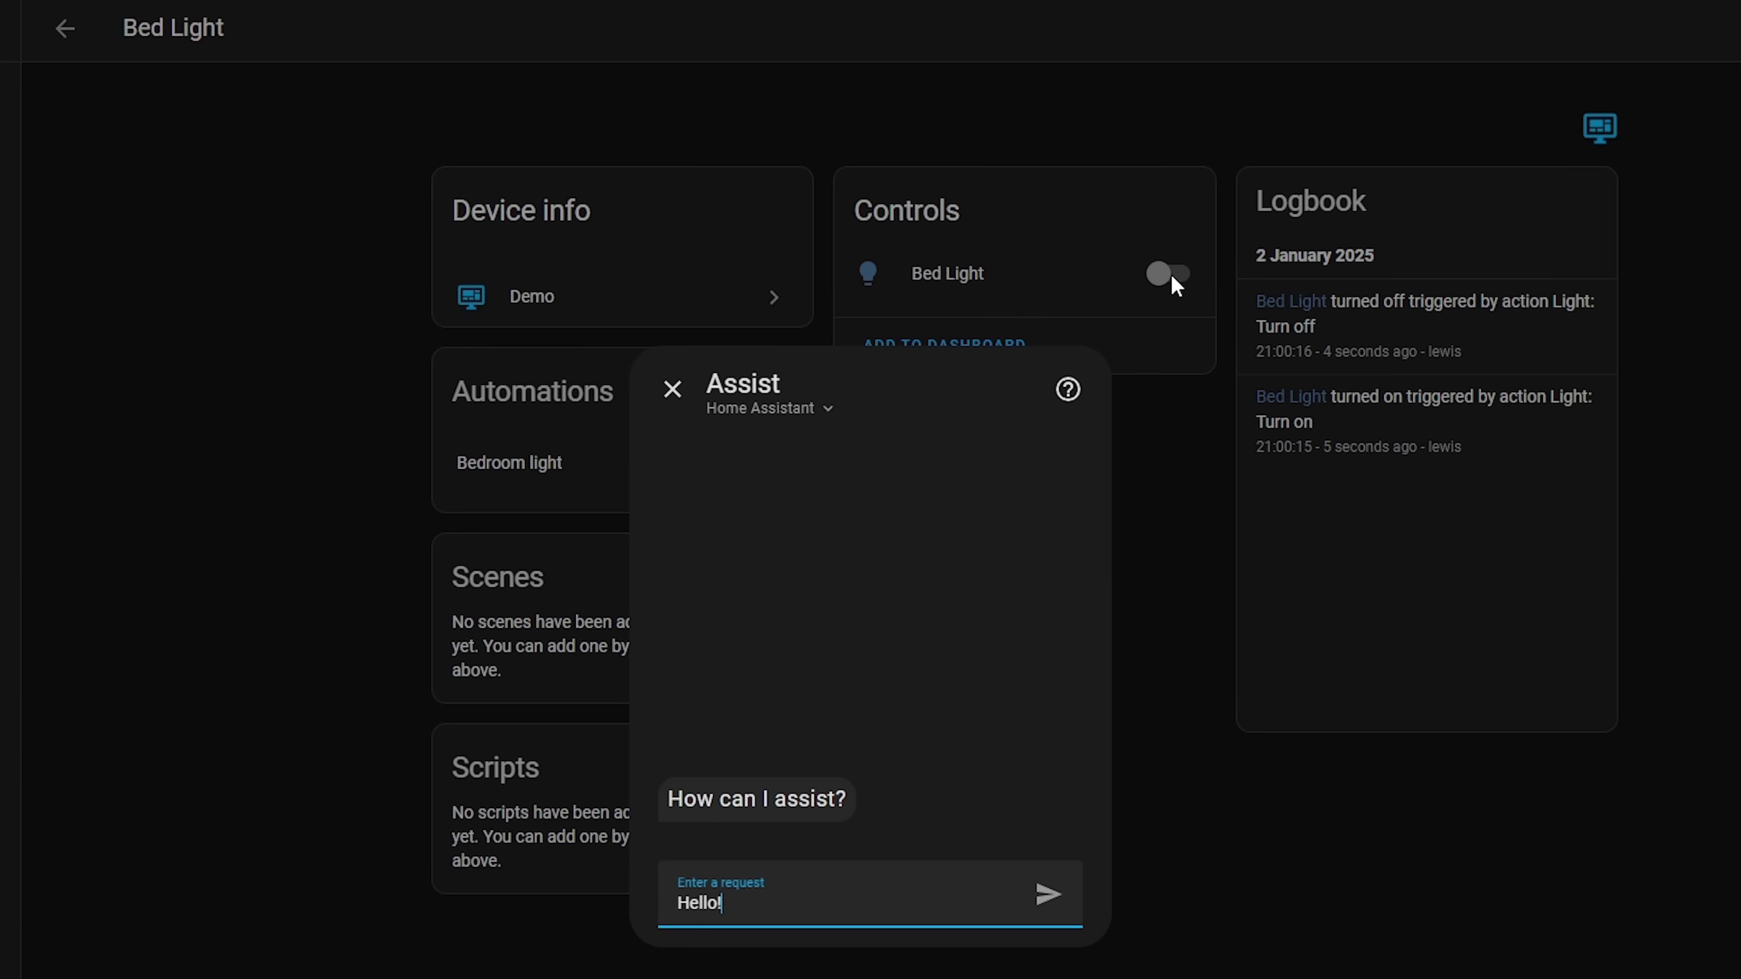
{"action": "key", "text": "Return"}
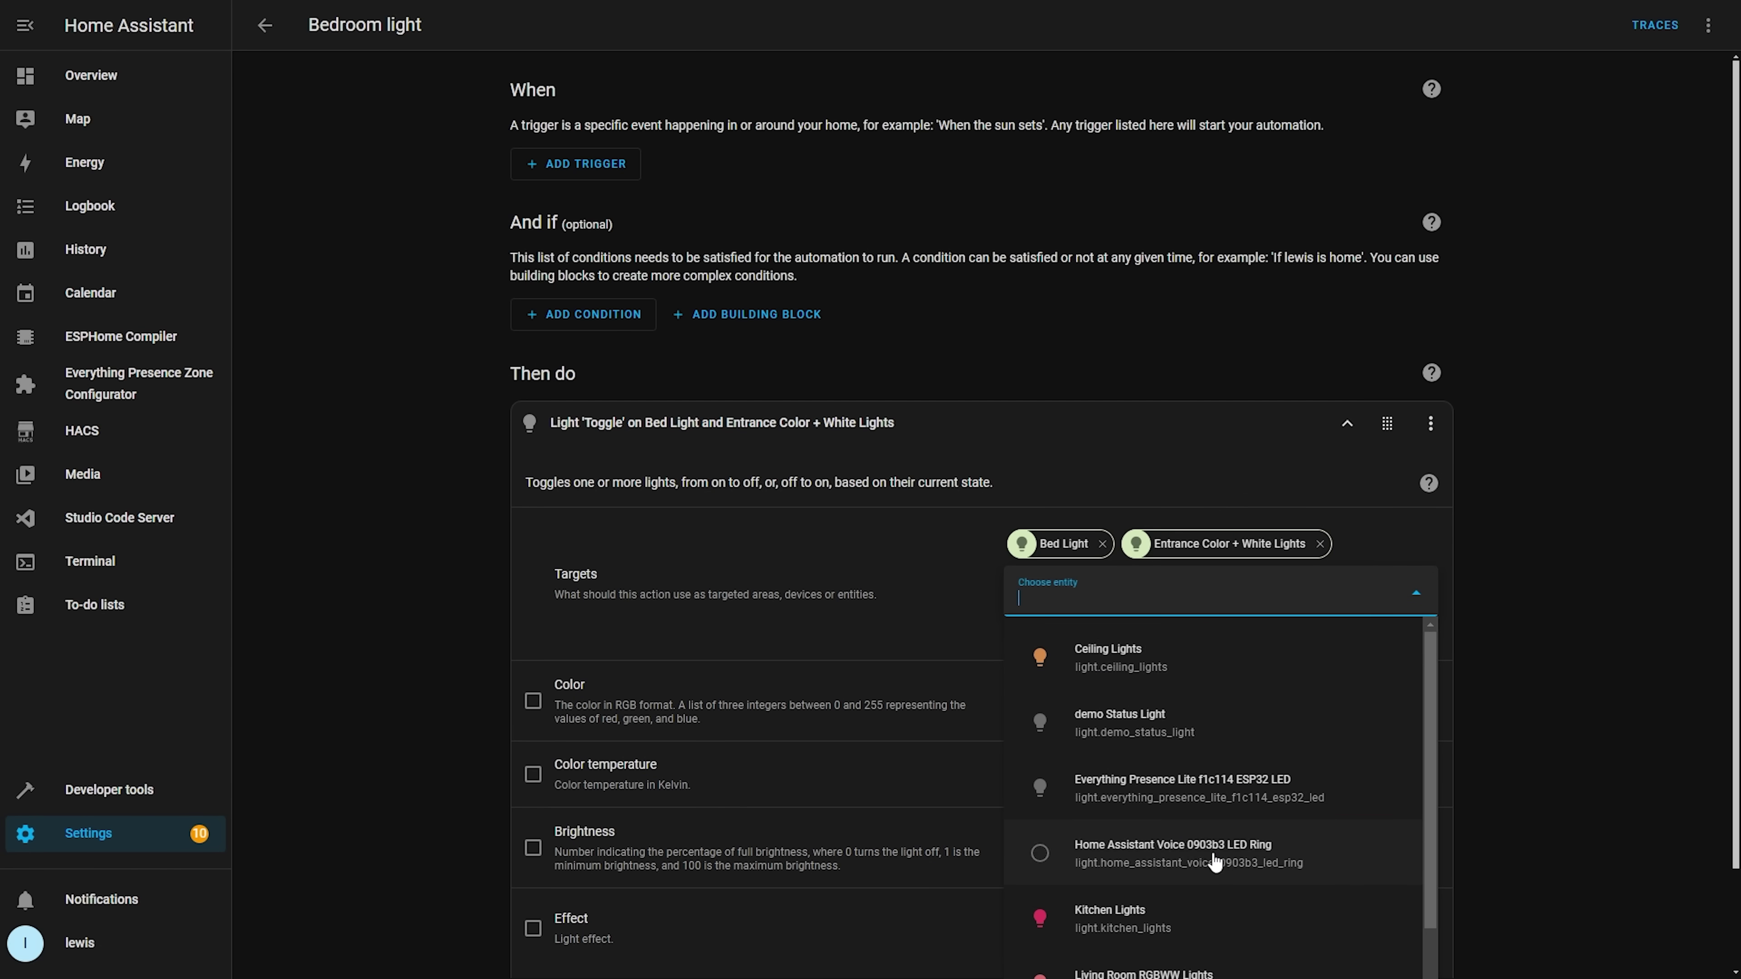
Add Kitchen Lights as a toggle target and stay in the editor when prompted to leave.
{"action": "scroll", "coordinate": [1215, 862], "scroll_direction": "down", "scroll_amount": 1}
{"action": "left_click", "coordinate": [1216, 840]}
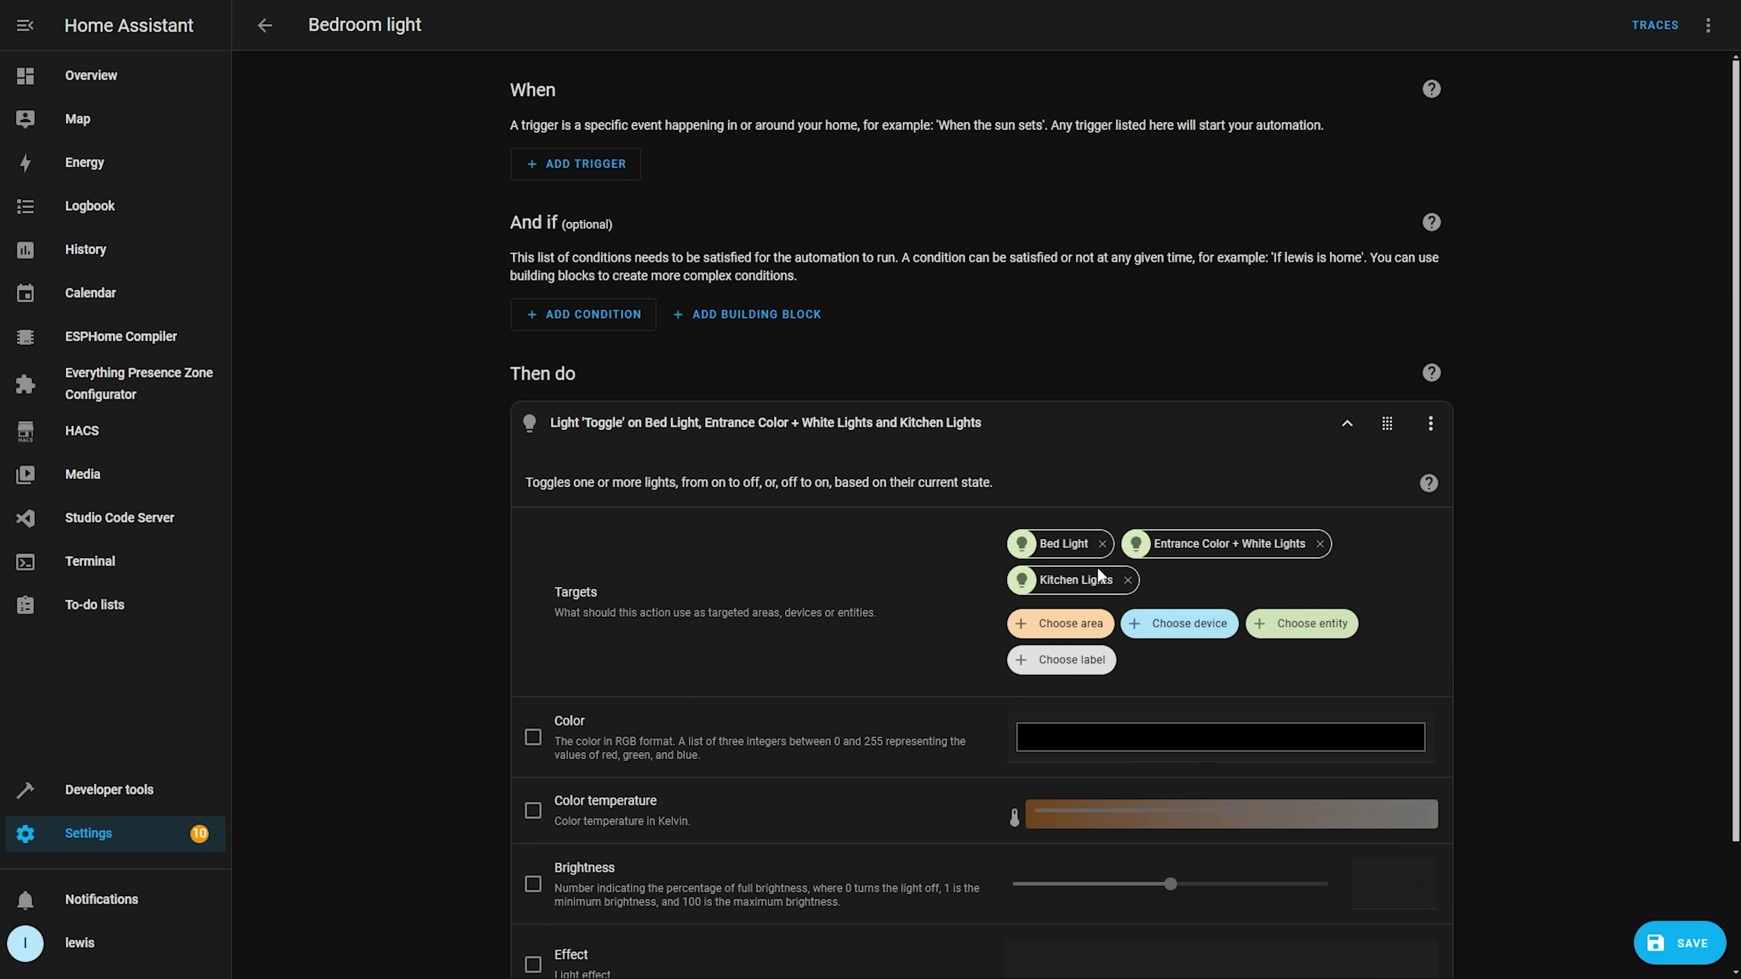
{"action": "left_click", "coordinate": [110, 80]}
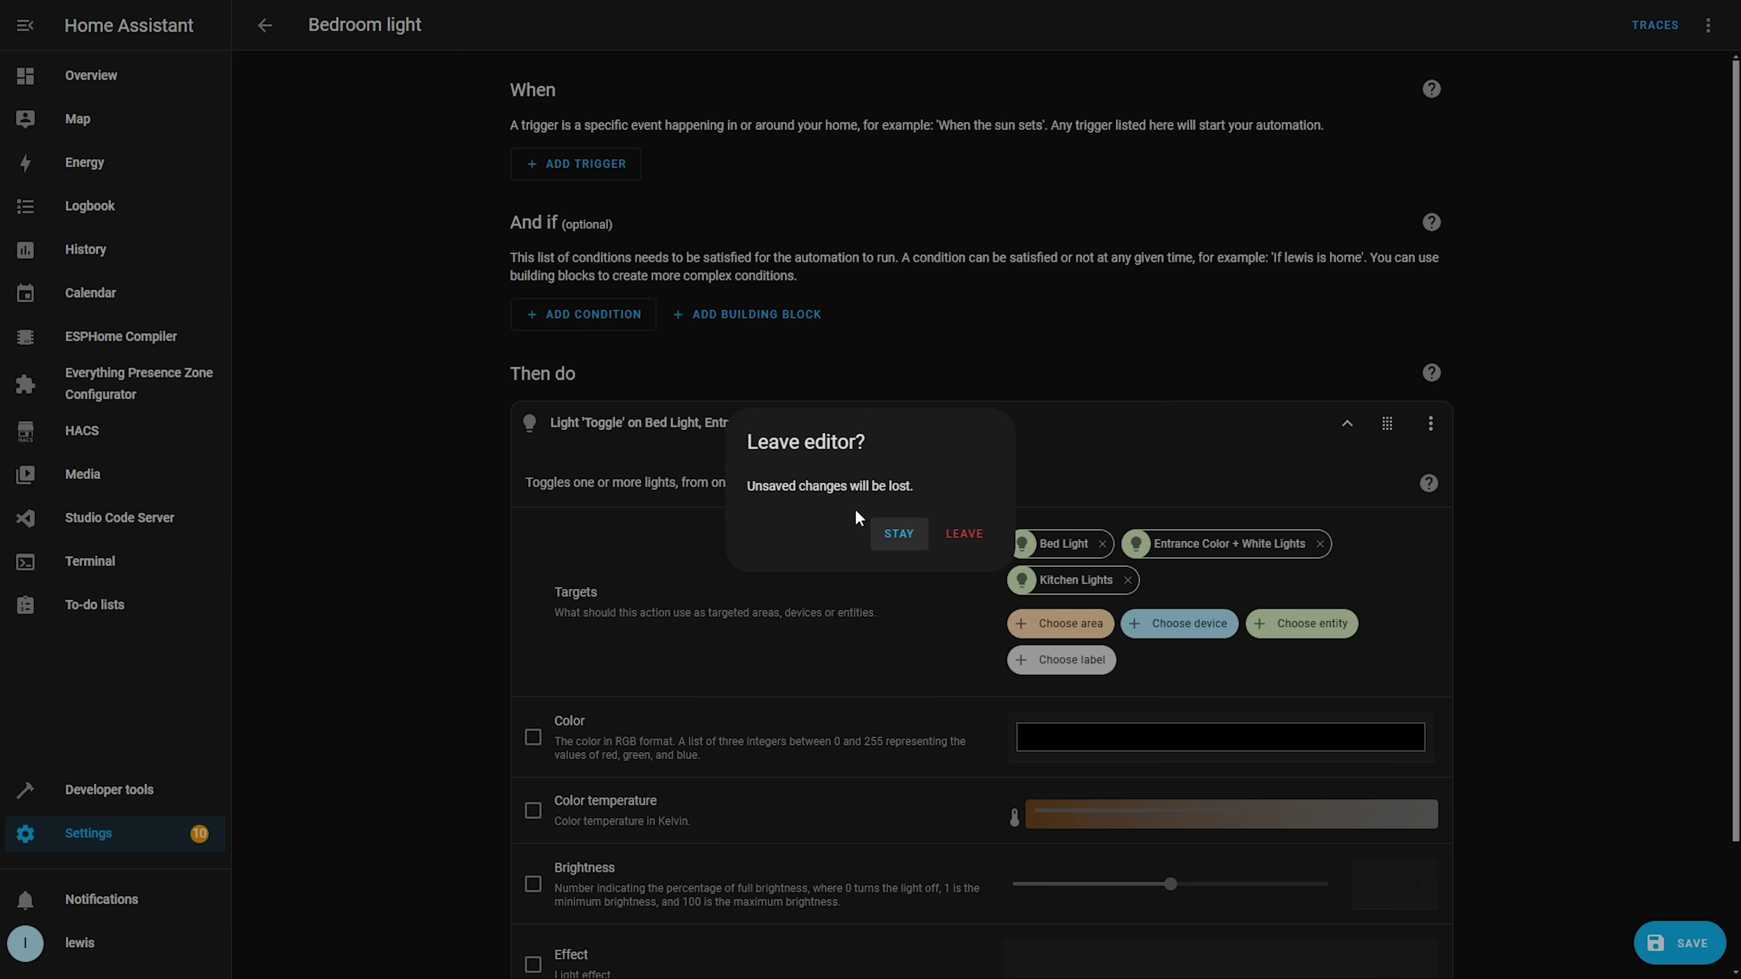
{"action": "left_click", "coordinate": [884, 534]}
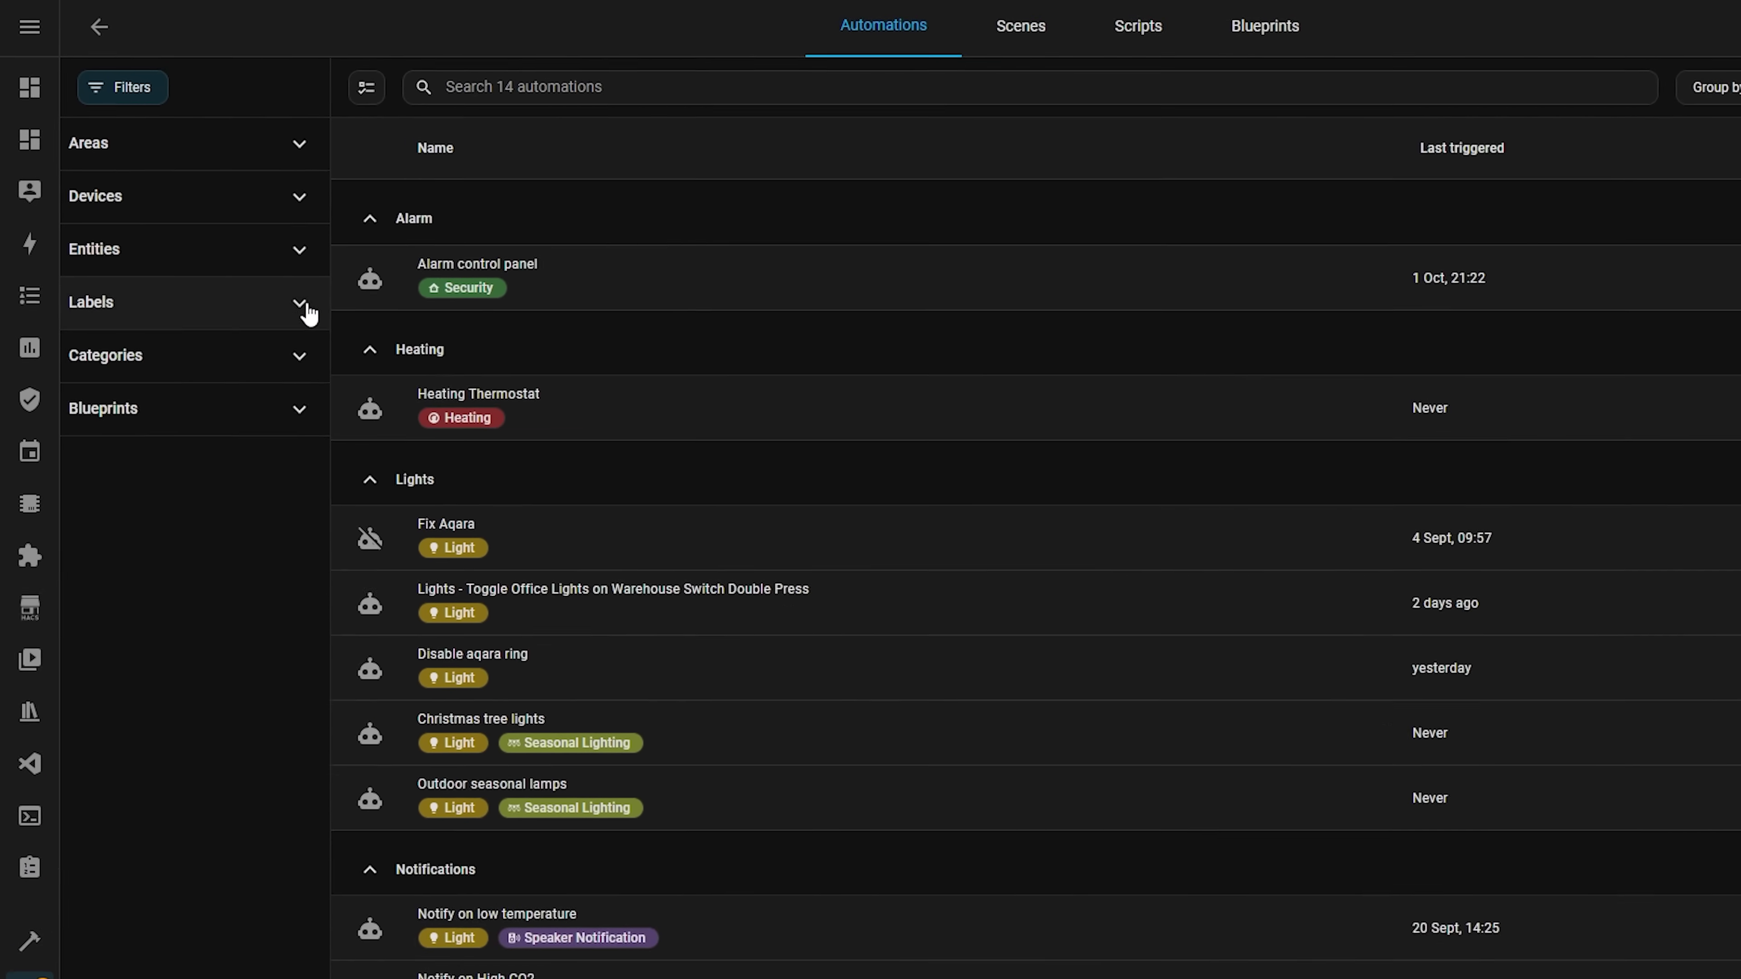
Search the Labels filter for 'chris' then 'lig', clear it, and highlight the trace's user input.
{"action": "left_click", "coordinate": [250, 256]}
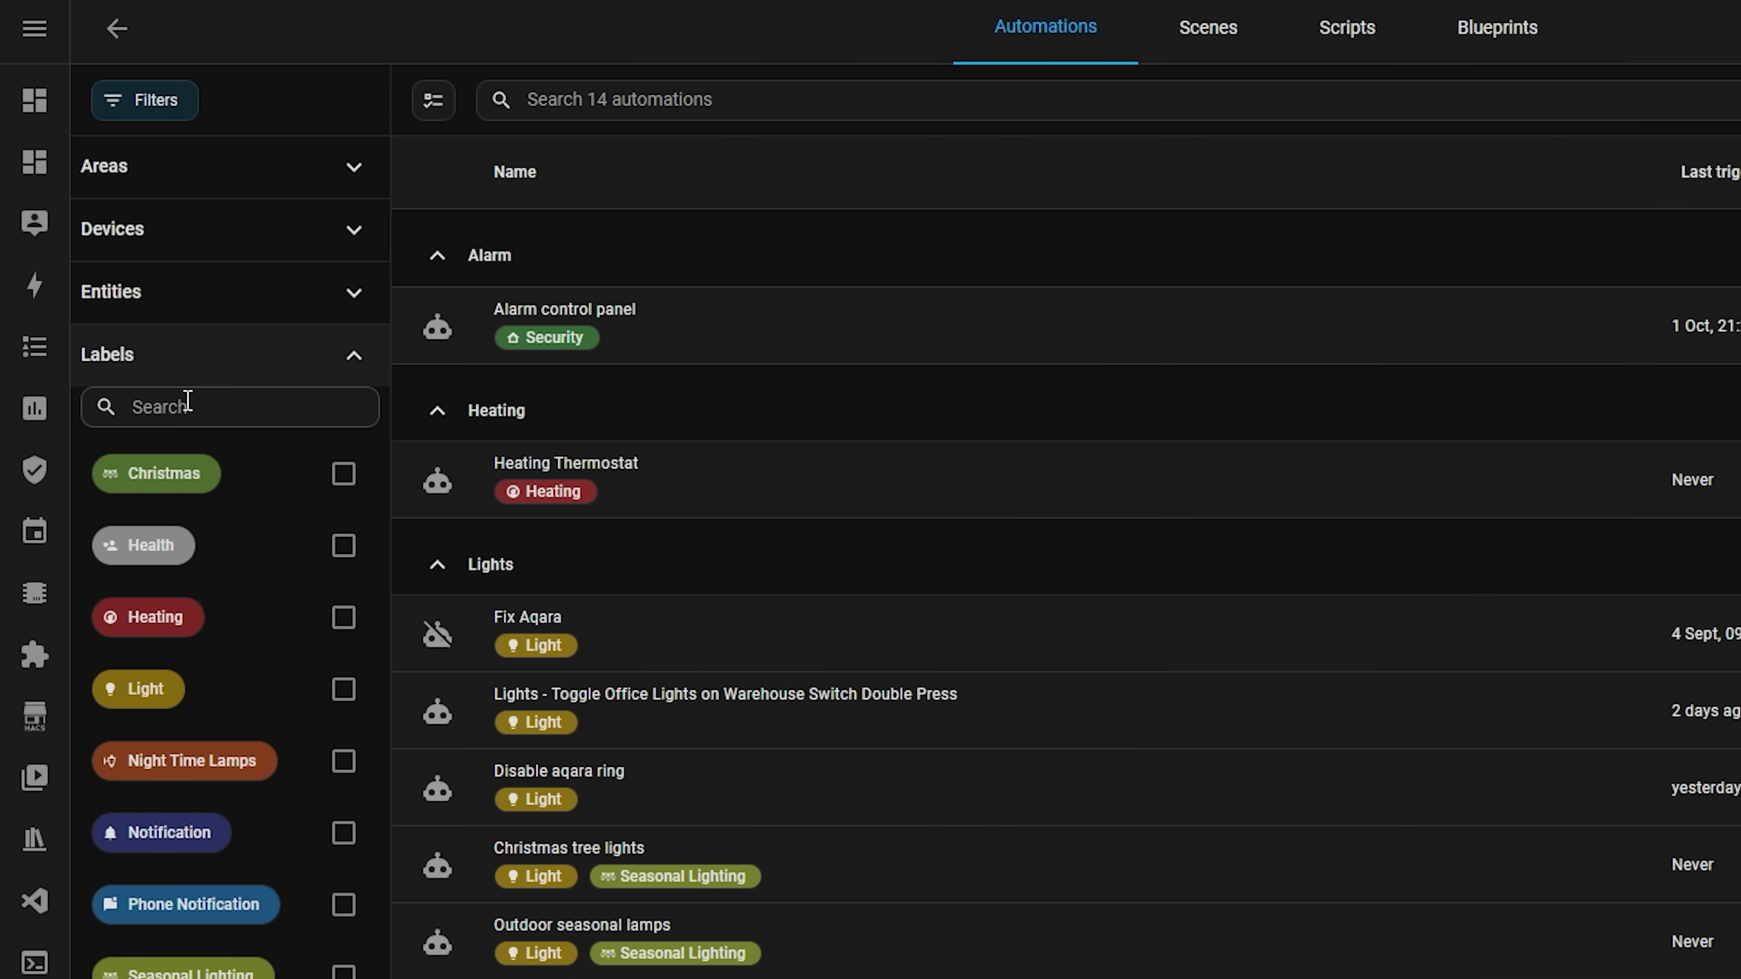
{"action": "left_click", "coordinate": [209, 401]}
{"action": "type", "text": "chr"}
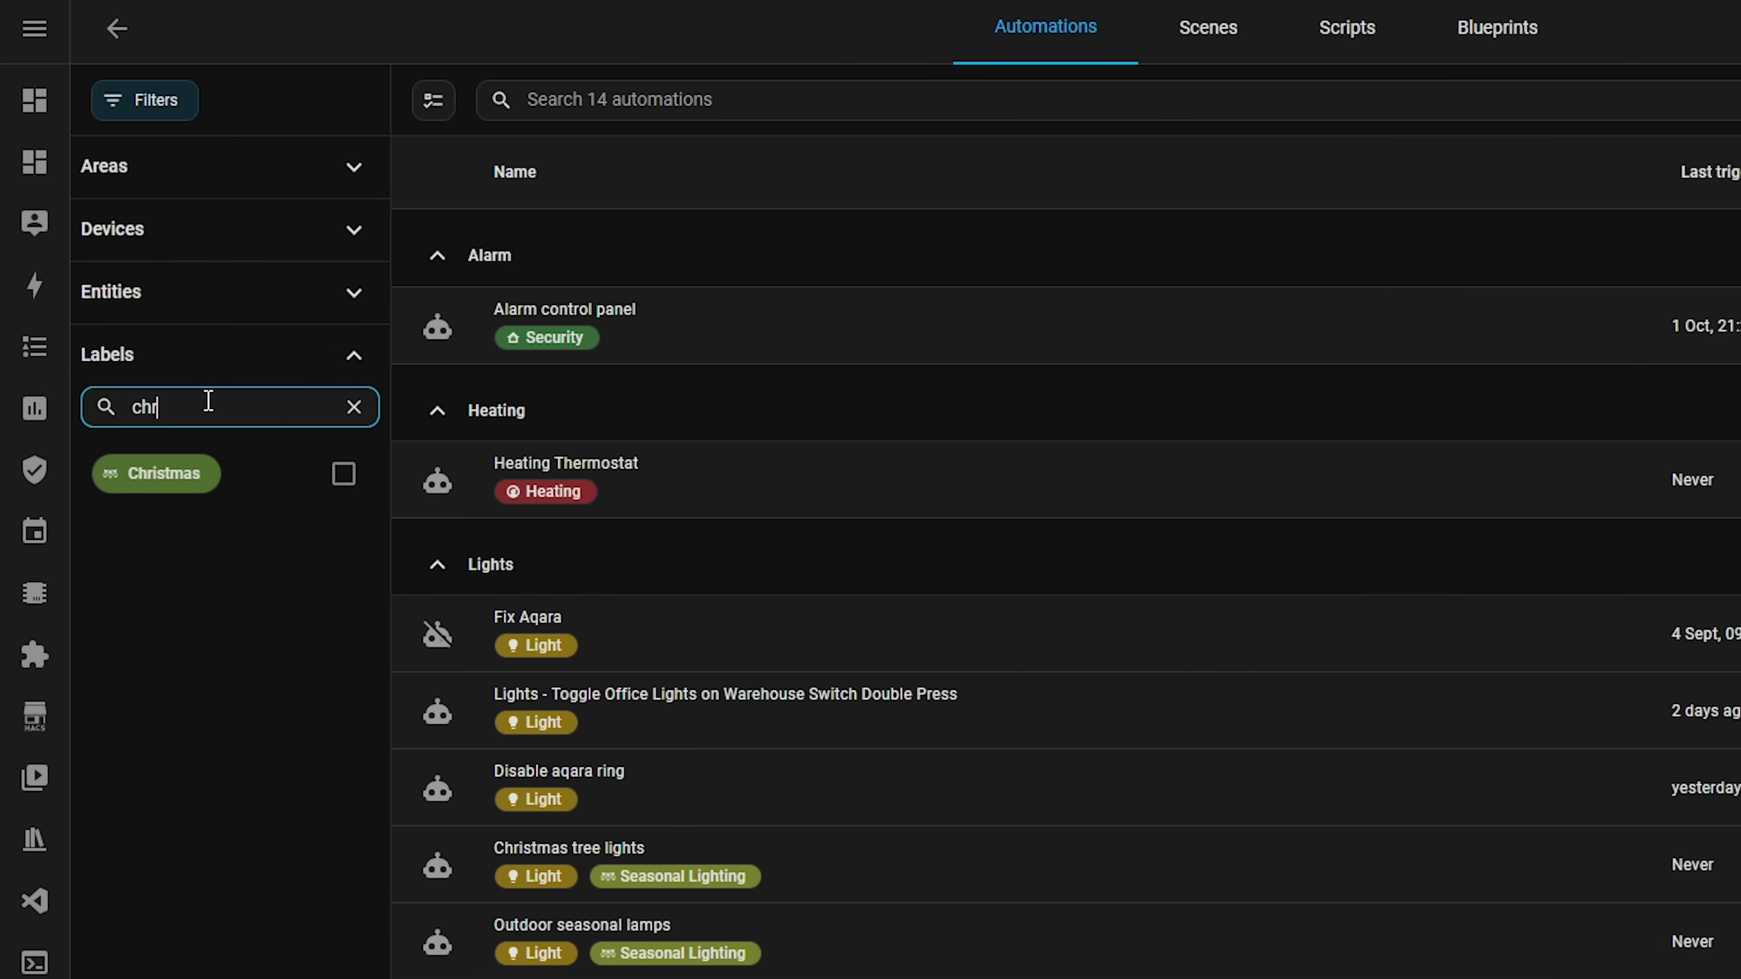
{"action": "type", "text": "is"}
{"action": "key", "text": "BackSpace"}
{"action": "key", "text": "BackSpace"}
{"action": "key", "text": "BackSpace"}
{"action": "key", "text": "BackSpace"}
{"action": "key", "text": "BackSpace"}
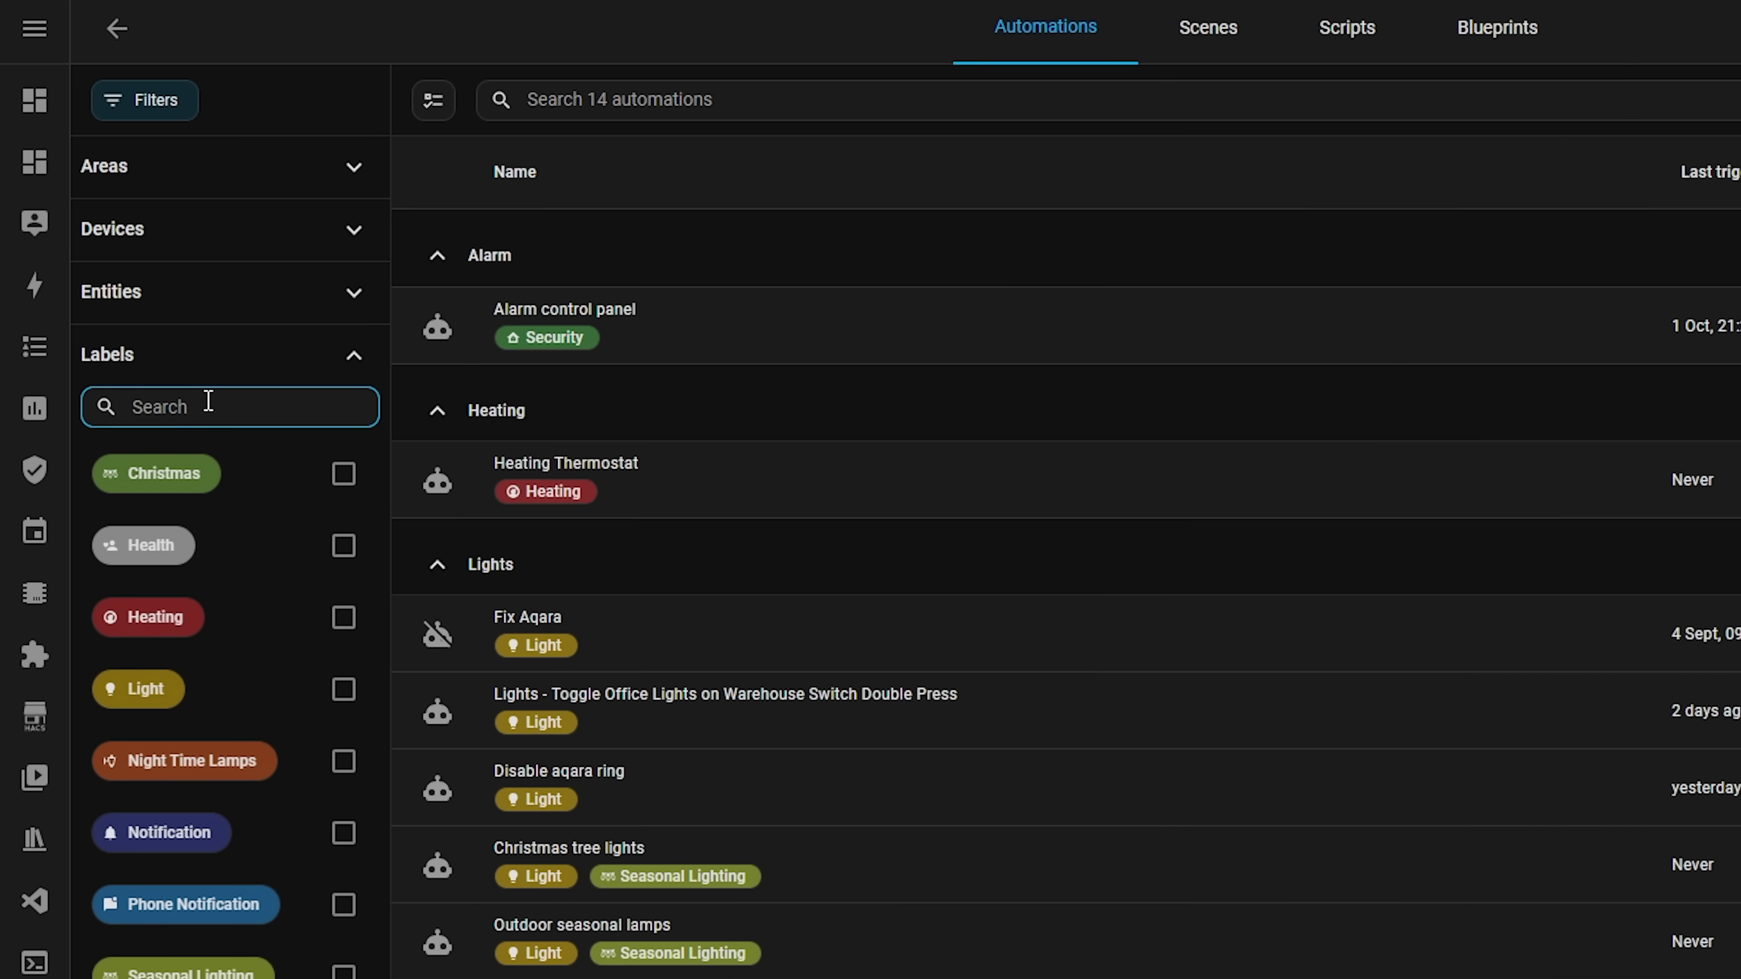
{"action": "type", "text": "light"}
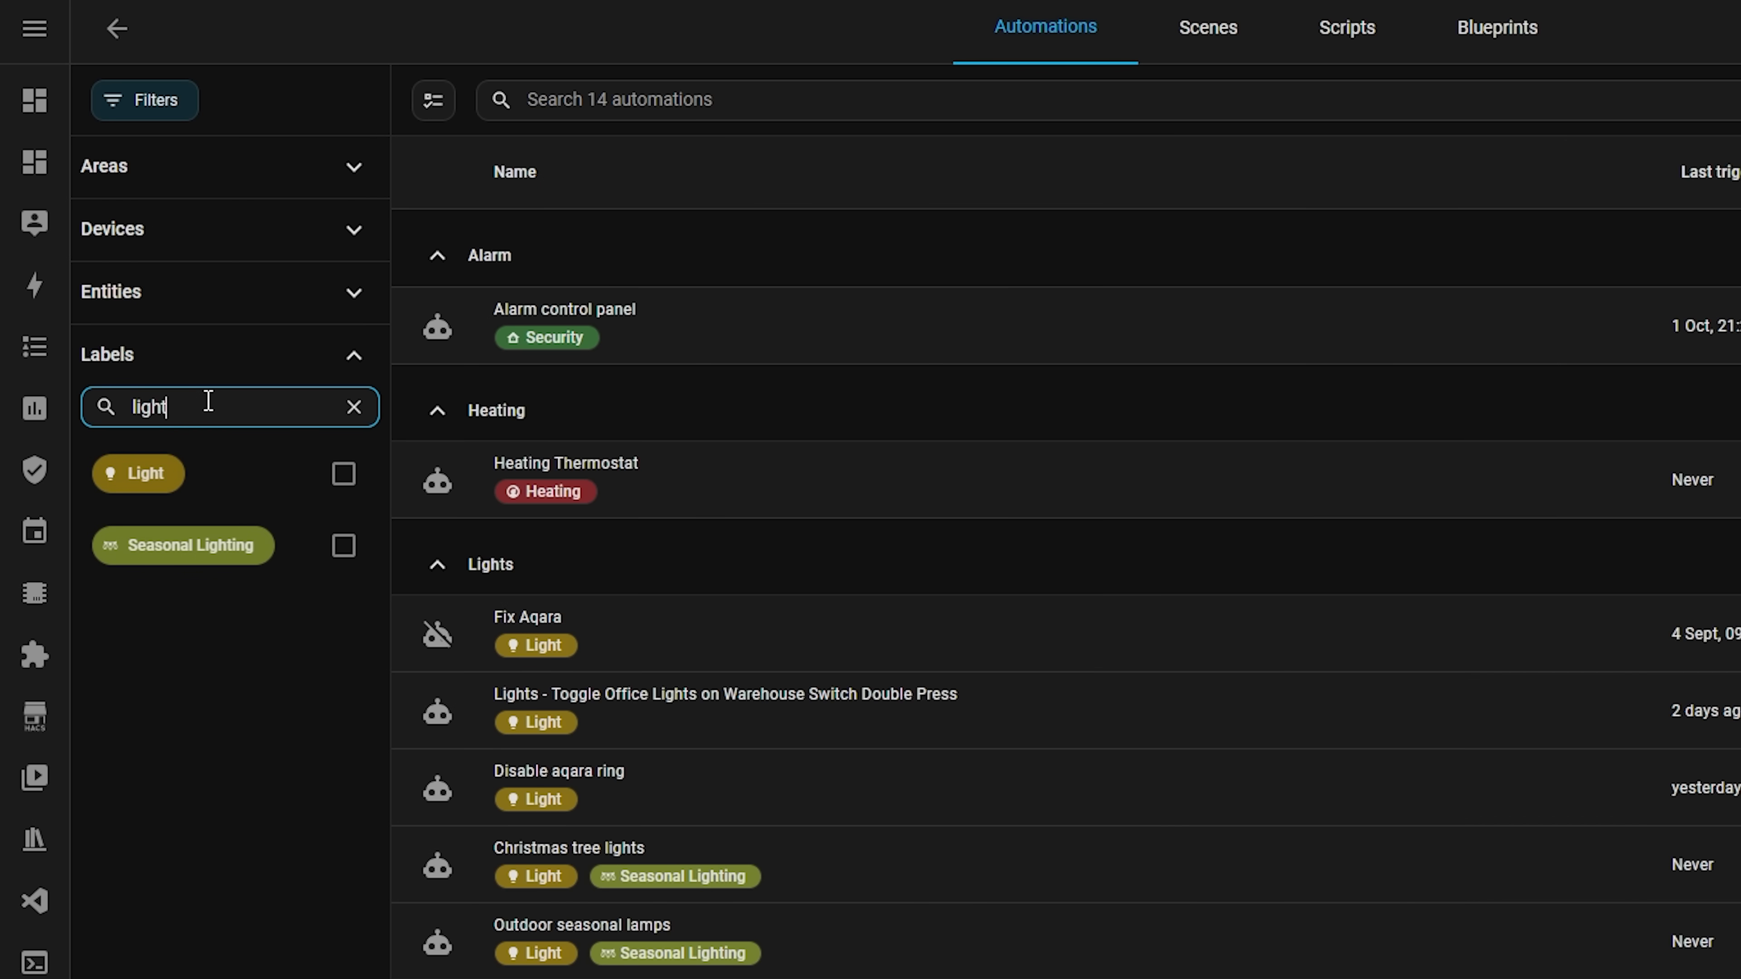
{"action": "type", "text": "g"}
{"action": "key", "text": "BackSpace"}
{"action": "key", "text": "BackSpace"}
{"action": "key", "text": "BackSpace"}
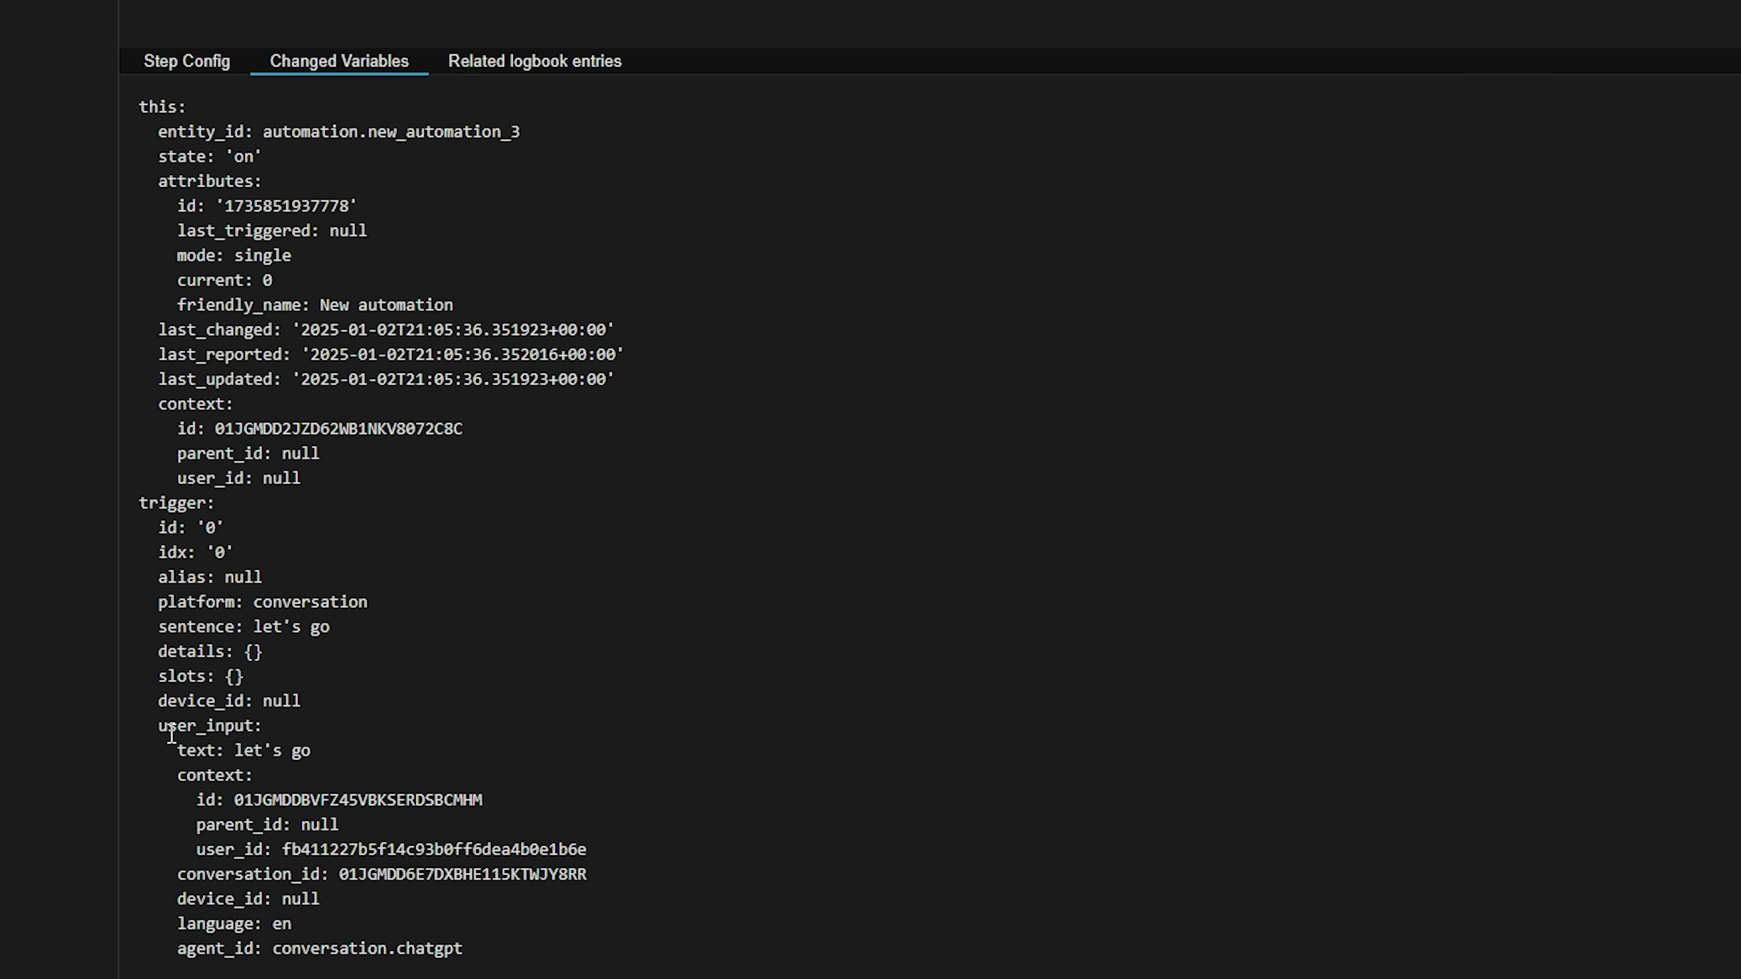
{"action": "mouse_move", "coordinate": [166, 725]}
{"action": "left_mouse_down"}
{"action": "mouse_move", "coordinate": [301, 744]}
{"action": "mouse_move", "coordinate": [351, 784]}
{"action": "mouse_move", "coordinate": [580, 848]}
{"action": "mouse_move", "coordinate": [622, 886]}
{"action": "mouse_move", "coordinate": [615, 951]}
{"action": "mouse_move", "coordinate": [486, 895]}
{"action": "mouse_move", "coordinate": [417, 776]}
{"action": "left_mouse_up"}
{"action": "left_click", "coordinate": [439, 851]}
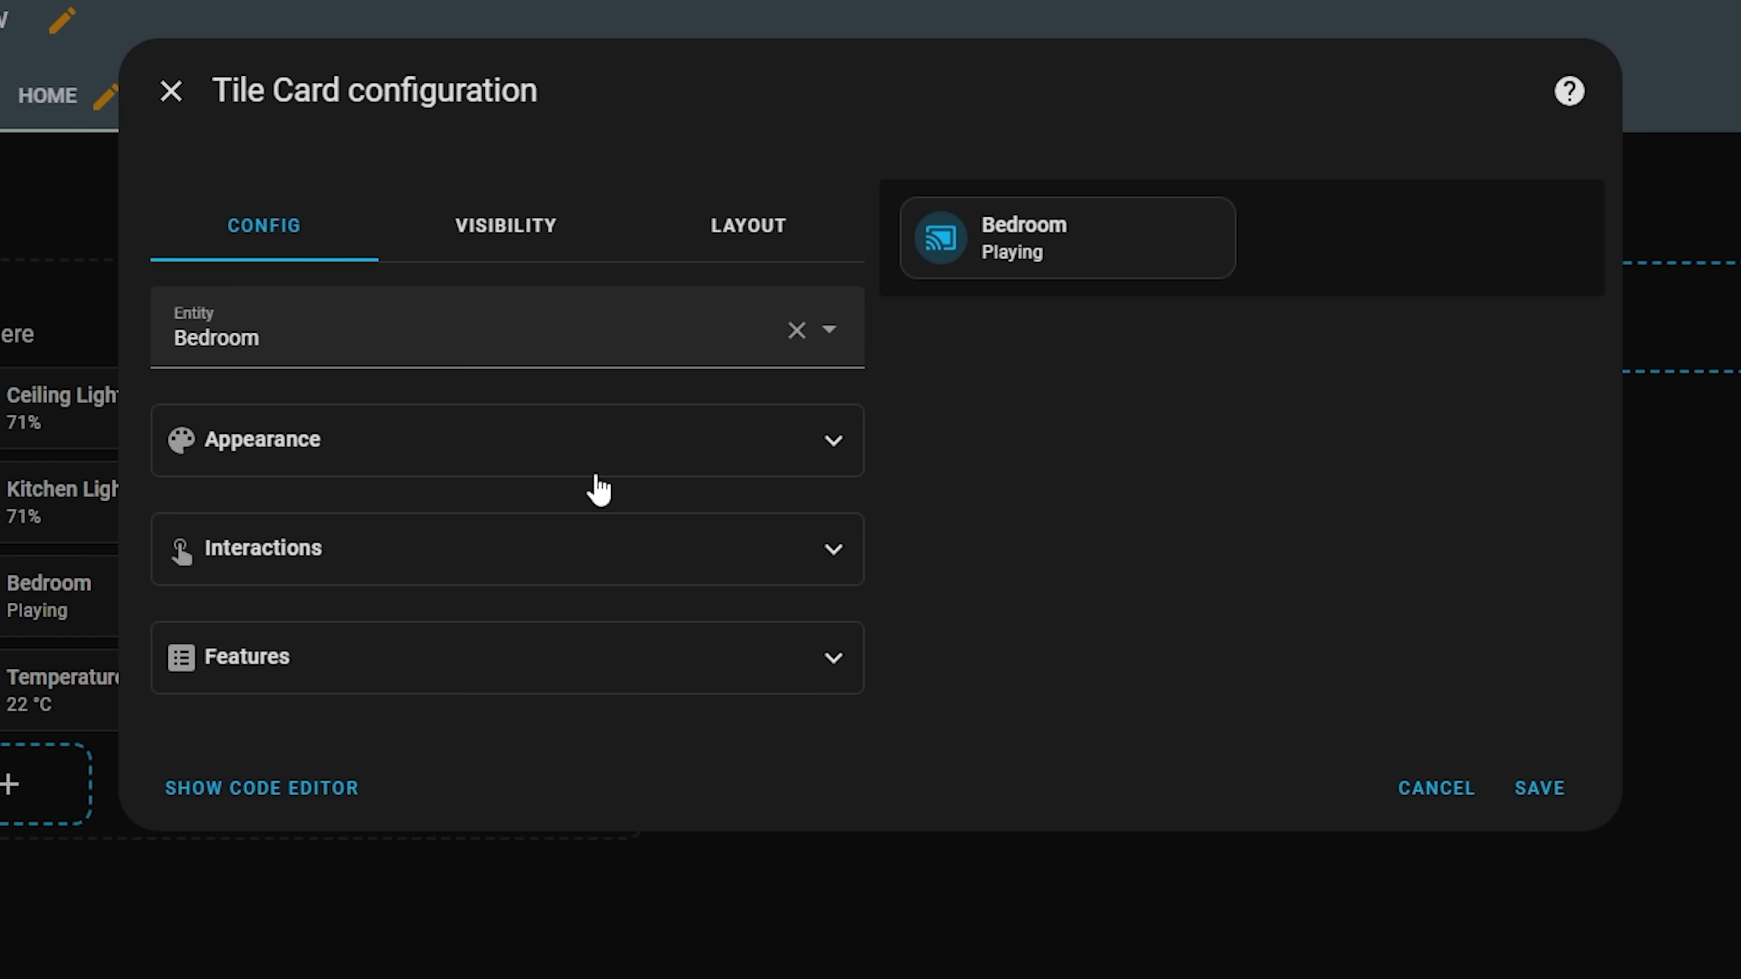
Add a Media player volume slider feature to the Bedroom tile card and lower the preview volume to about 13%.
{"action": "left_click", "coordinate": [260, 672]}
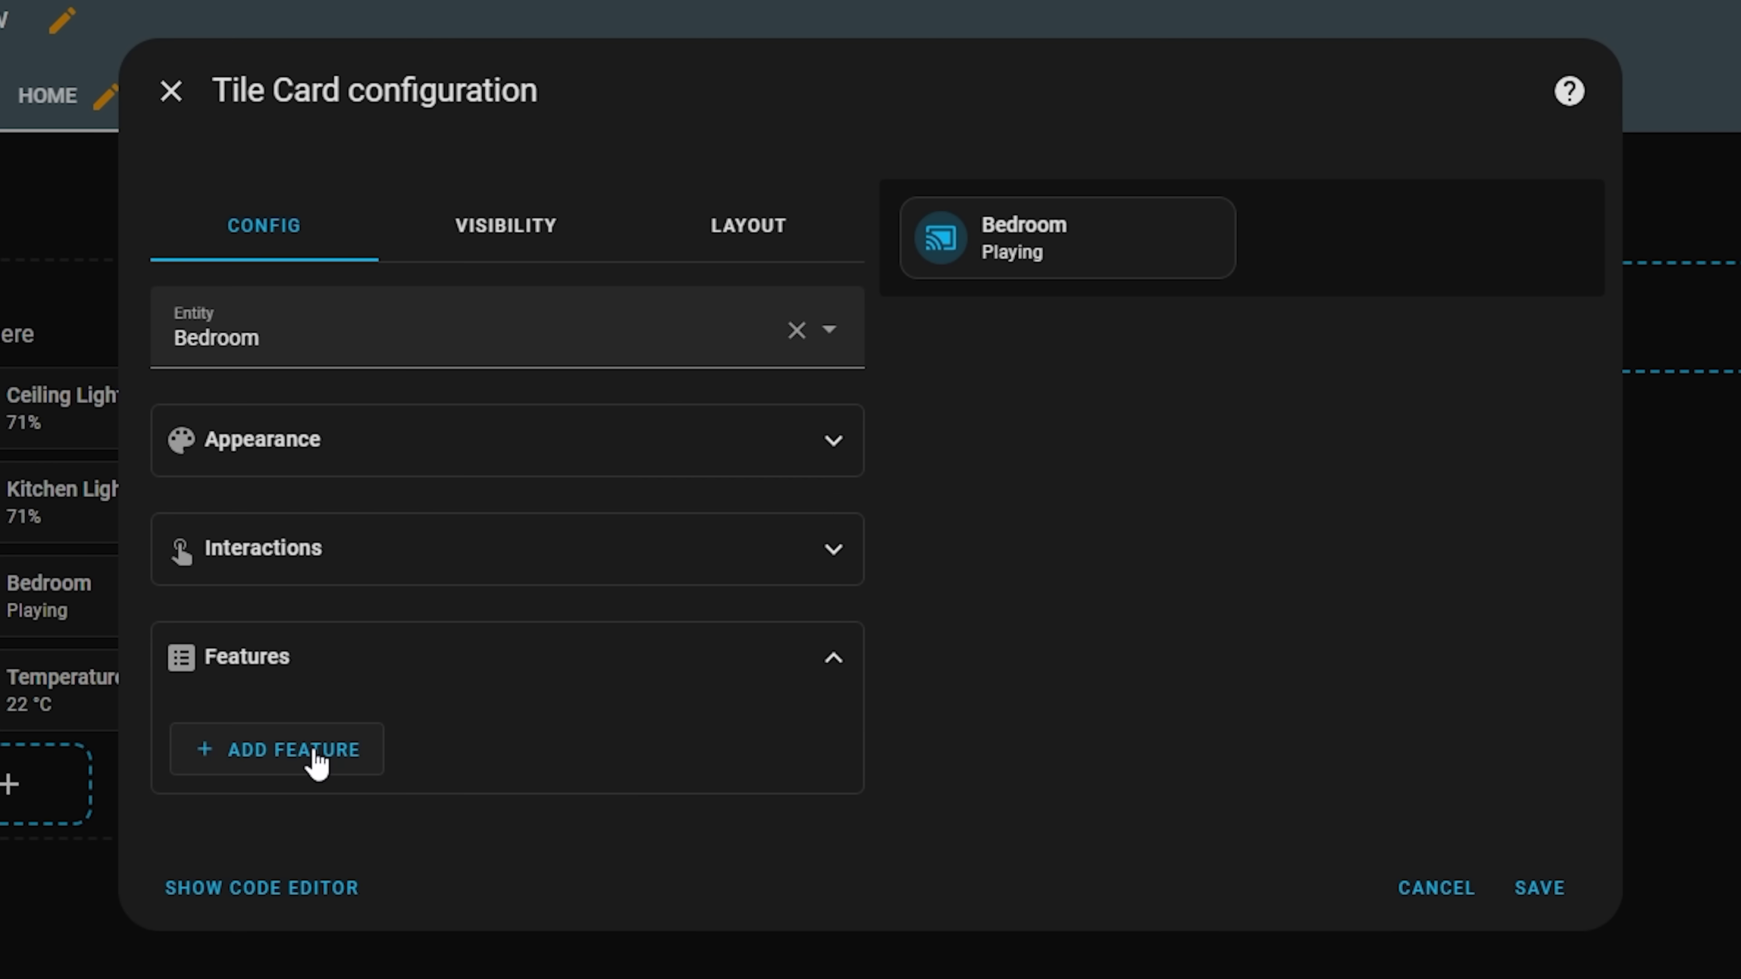
{"action": "left_click", "coordinate": [318, 754]}
{"action": "left_click", "coordinate": [418, 854]}
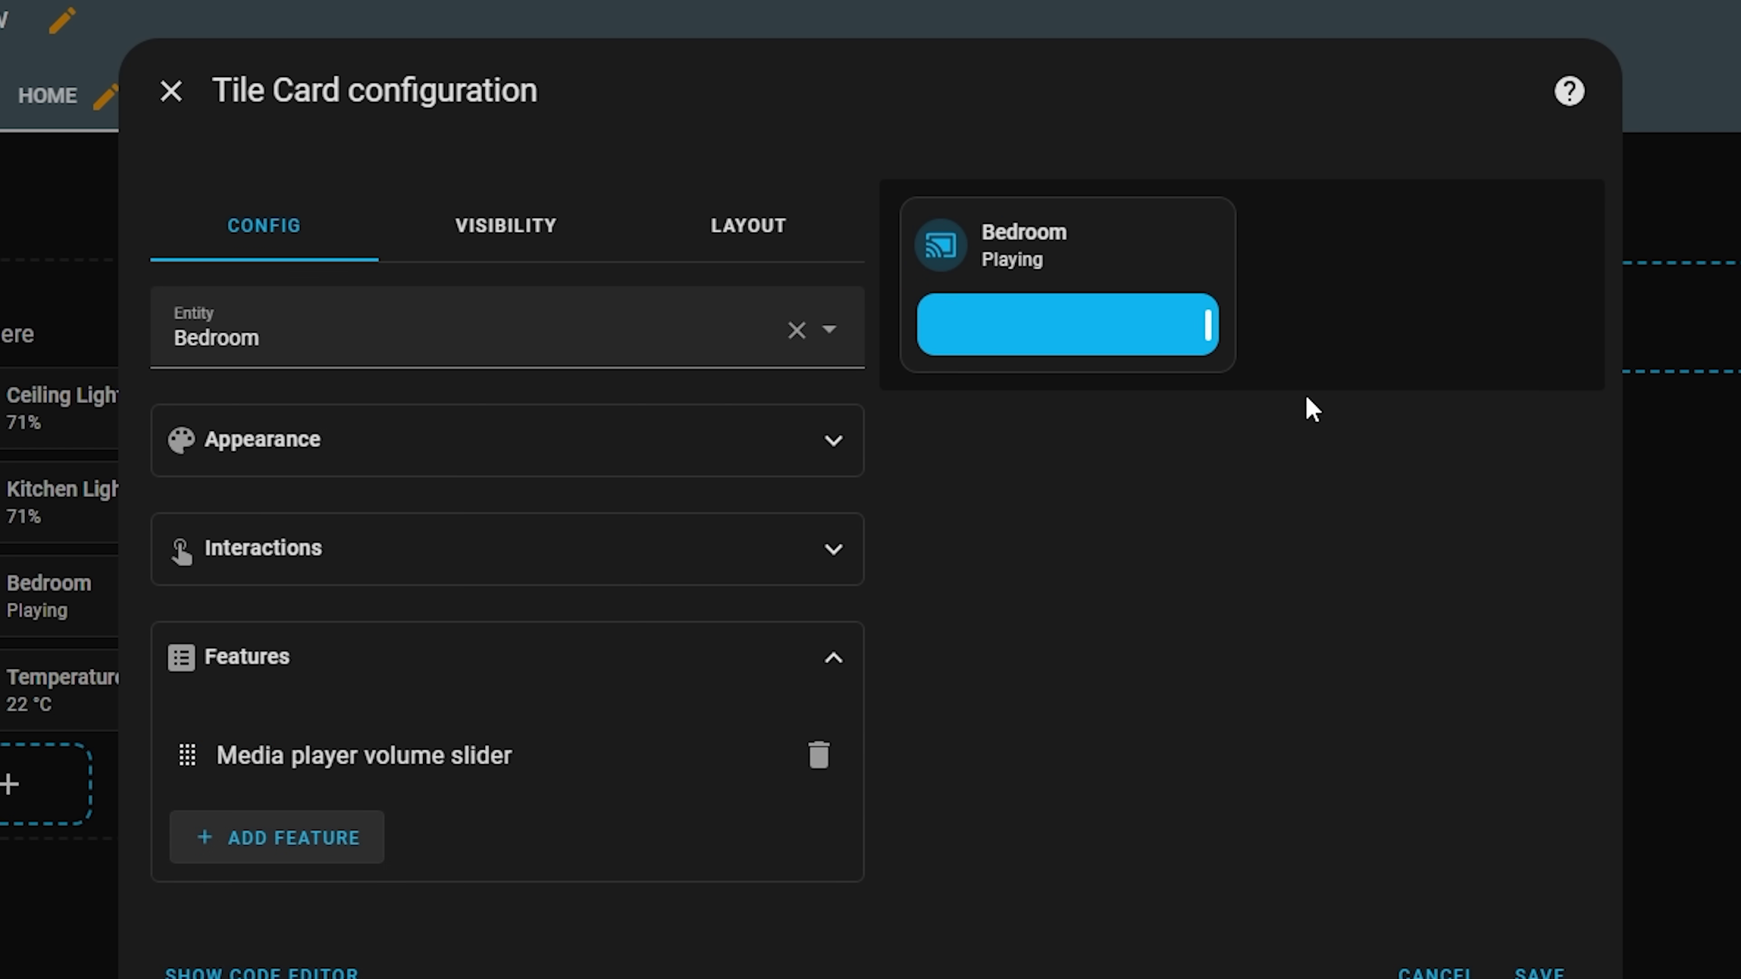
{"action": "left_click_drag", "start_coordinate": [1208, 326], "coordinate": [1116, 326]}
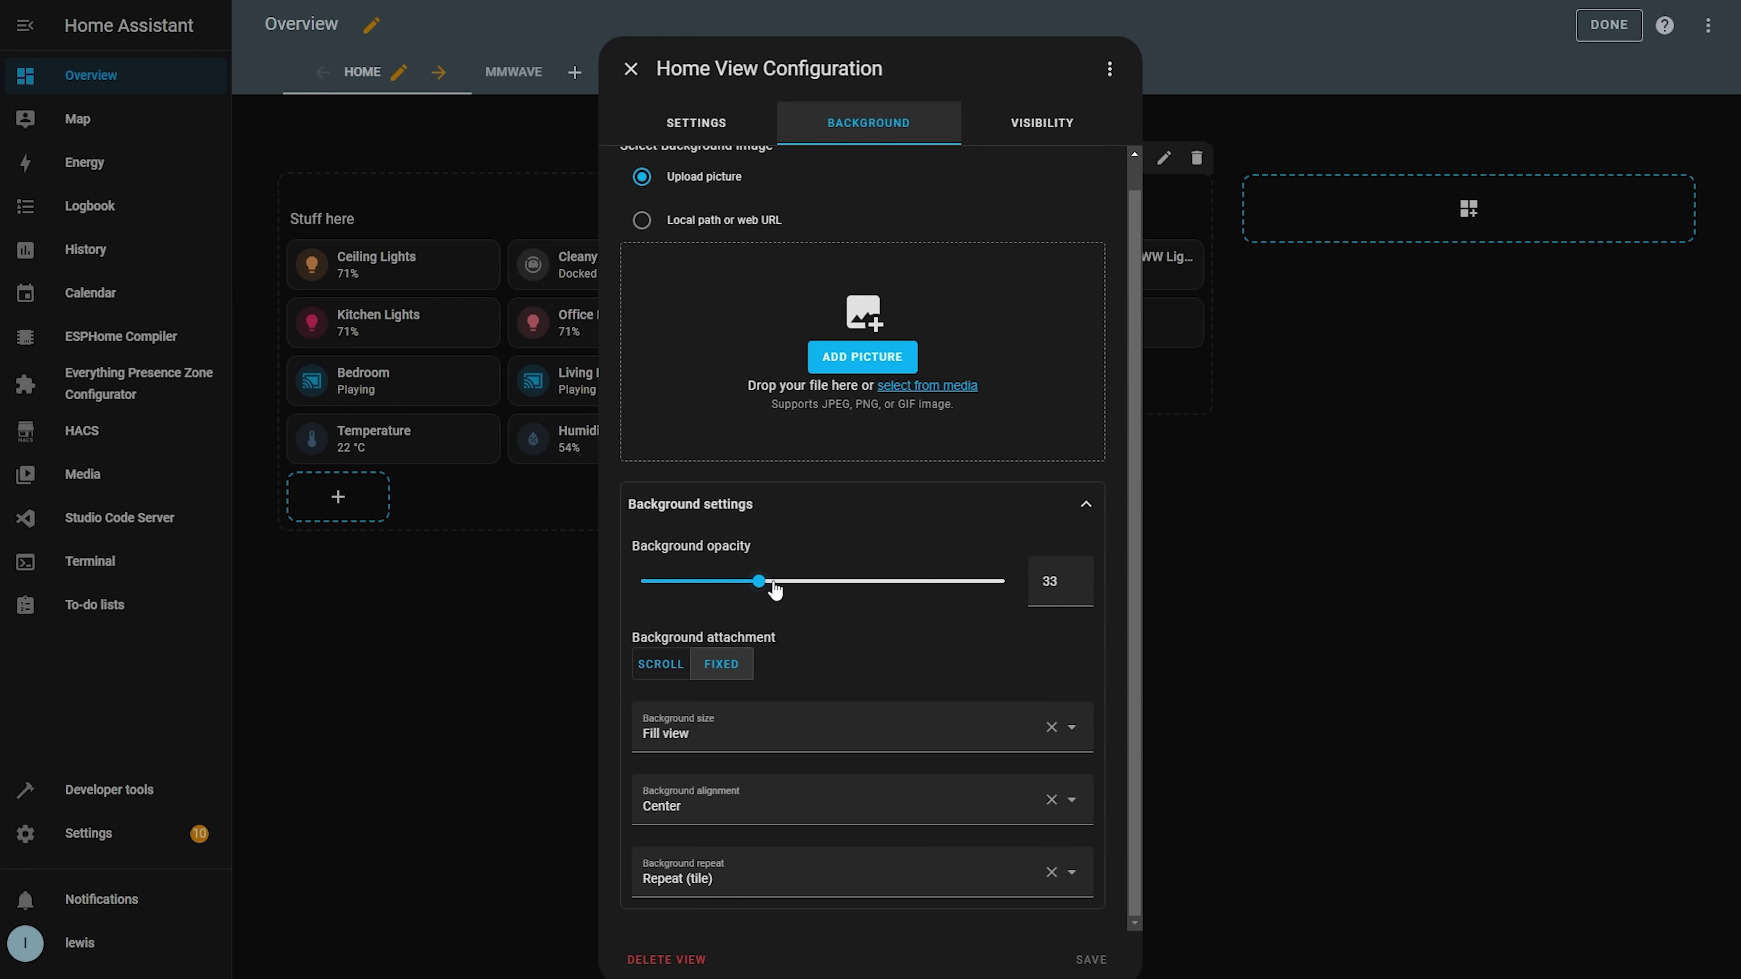
Set the view background opacity to 93 and toggle the attachment between Scroll and Fixed.
{"action": "left_click_drag", "start_coordinate": [775, 590], "coordinate": [964, 593]}
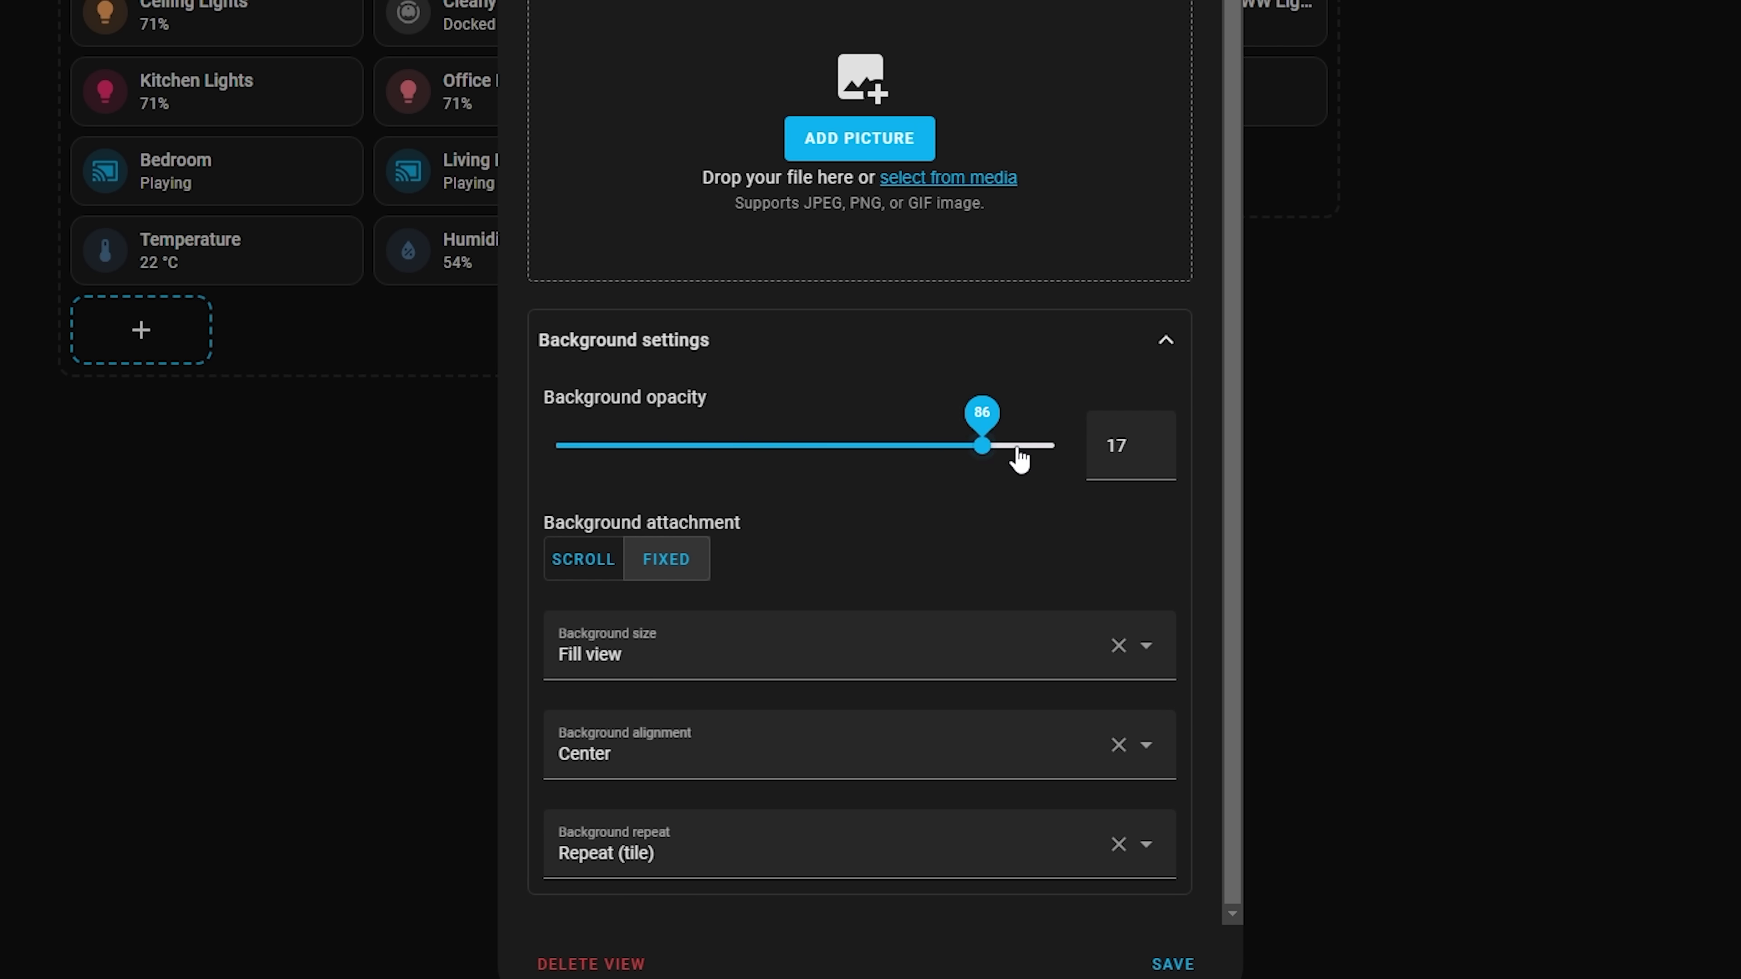
{"action": "left_click_drag", "start_coordinate": [997, 447], "coordinate": [1023, 451]}
{"action": "left_click", "coordinate": [590, 577]}
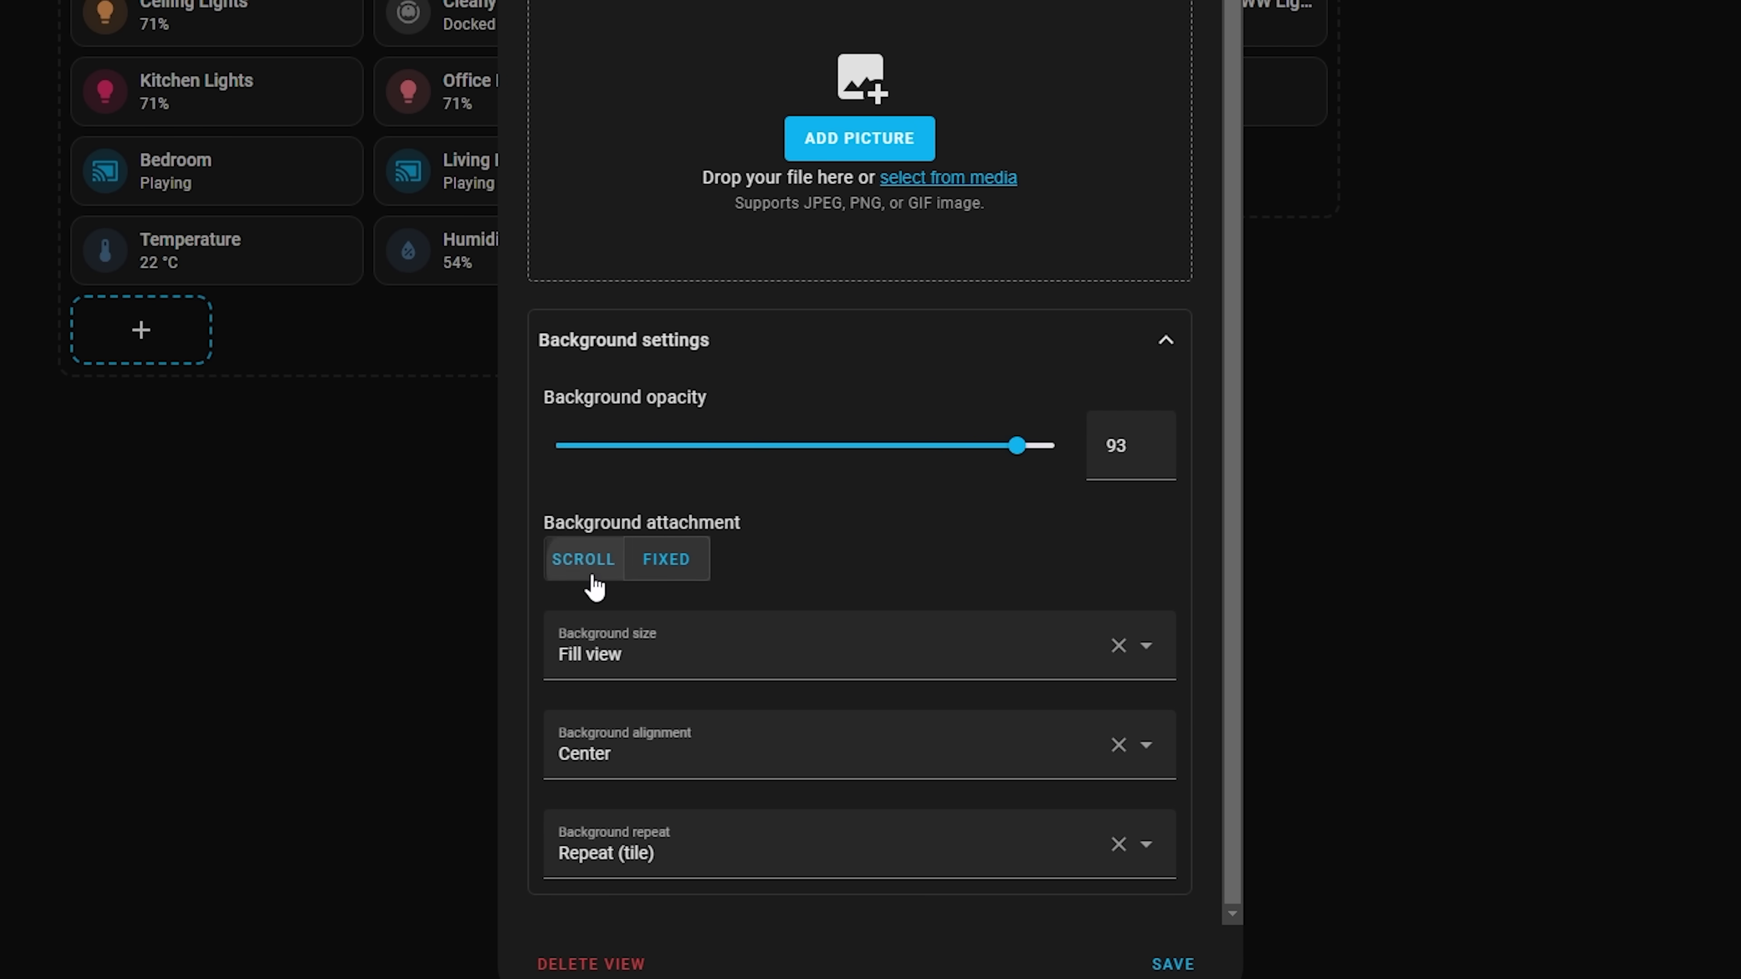
{"action": "left_click", "coordinate": [676, 575]}
{"action": "left_click", "coordinate": [1150, 648]}
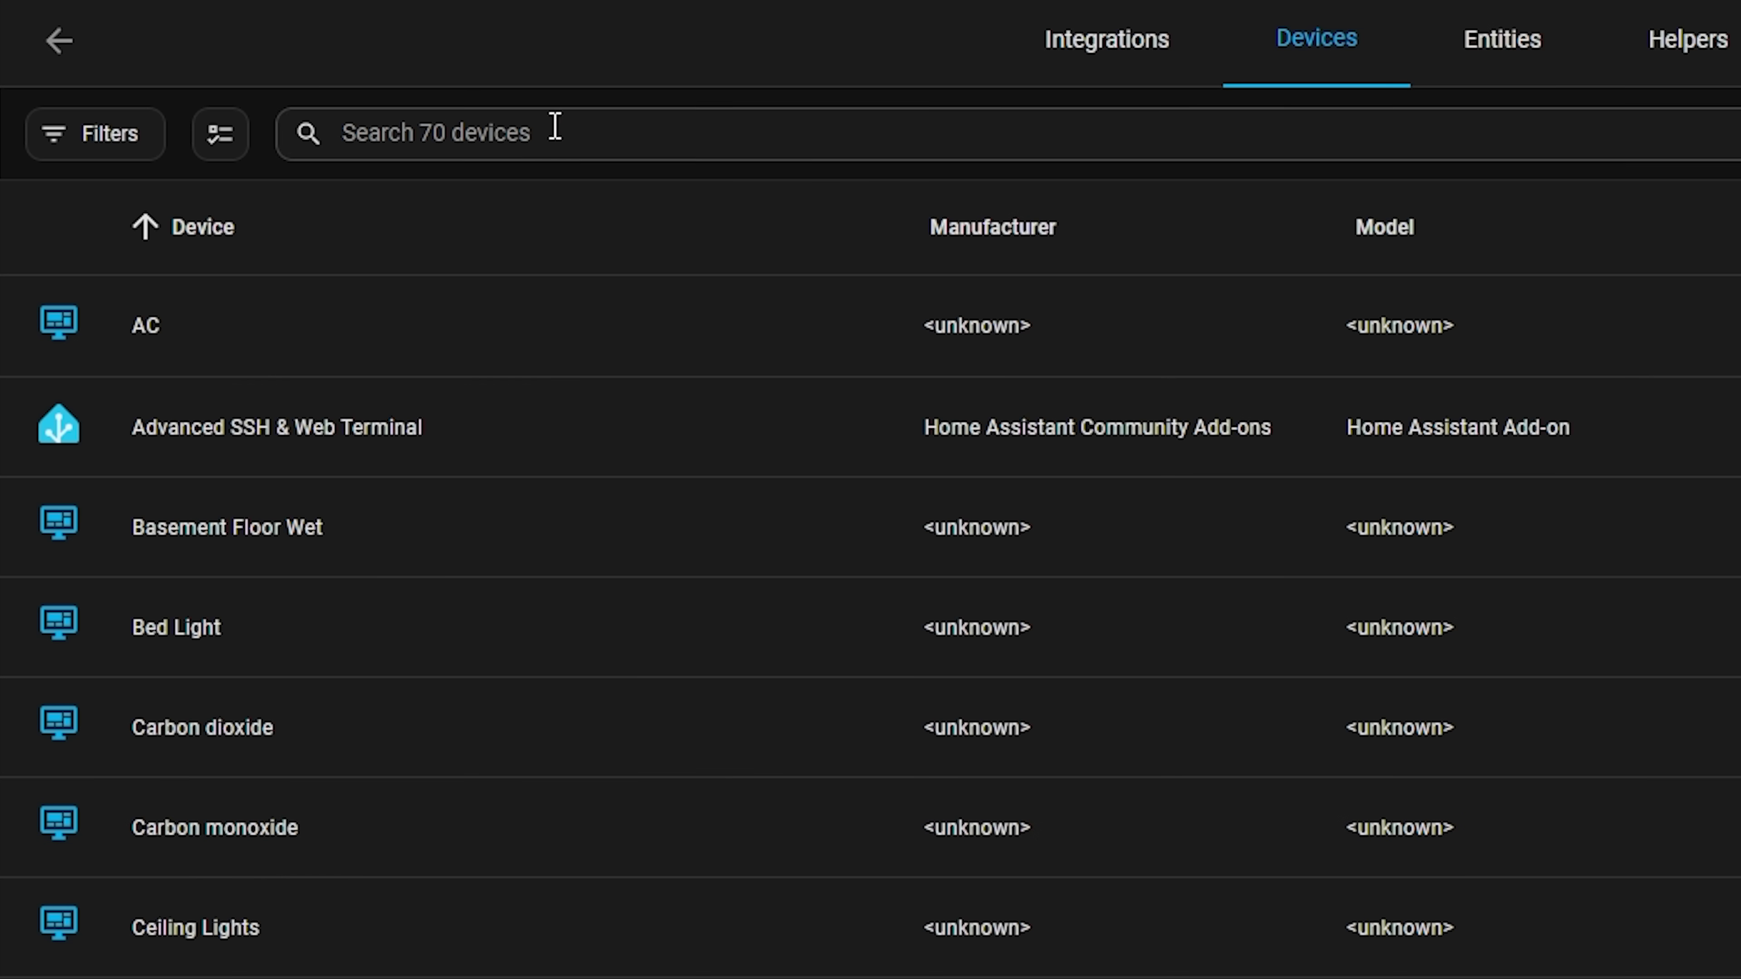
{"action": "key", "text": "ctrl+f"}
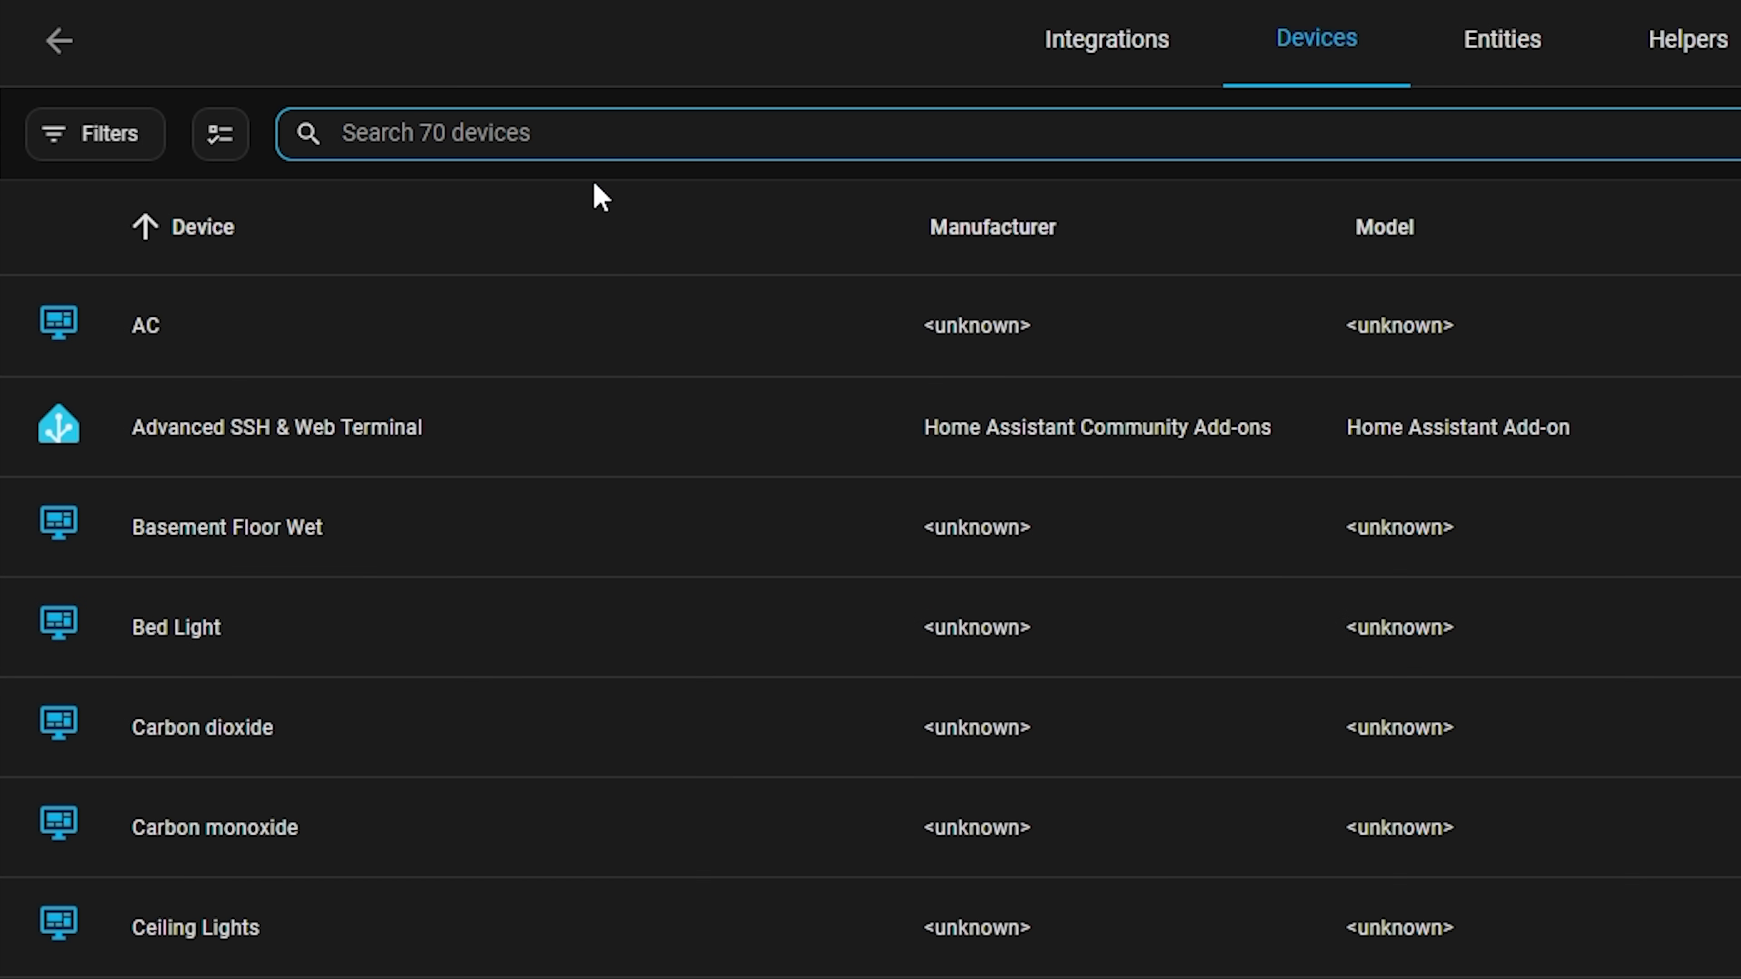
{"action": "left_click", "coordinate": [641, 63]}
{"action": "key", "text": "ctrl+f"}
{"action": "left_click", "coordinate": [638, 70]}
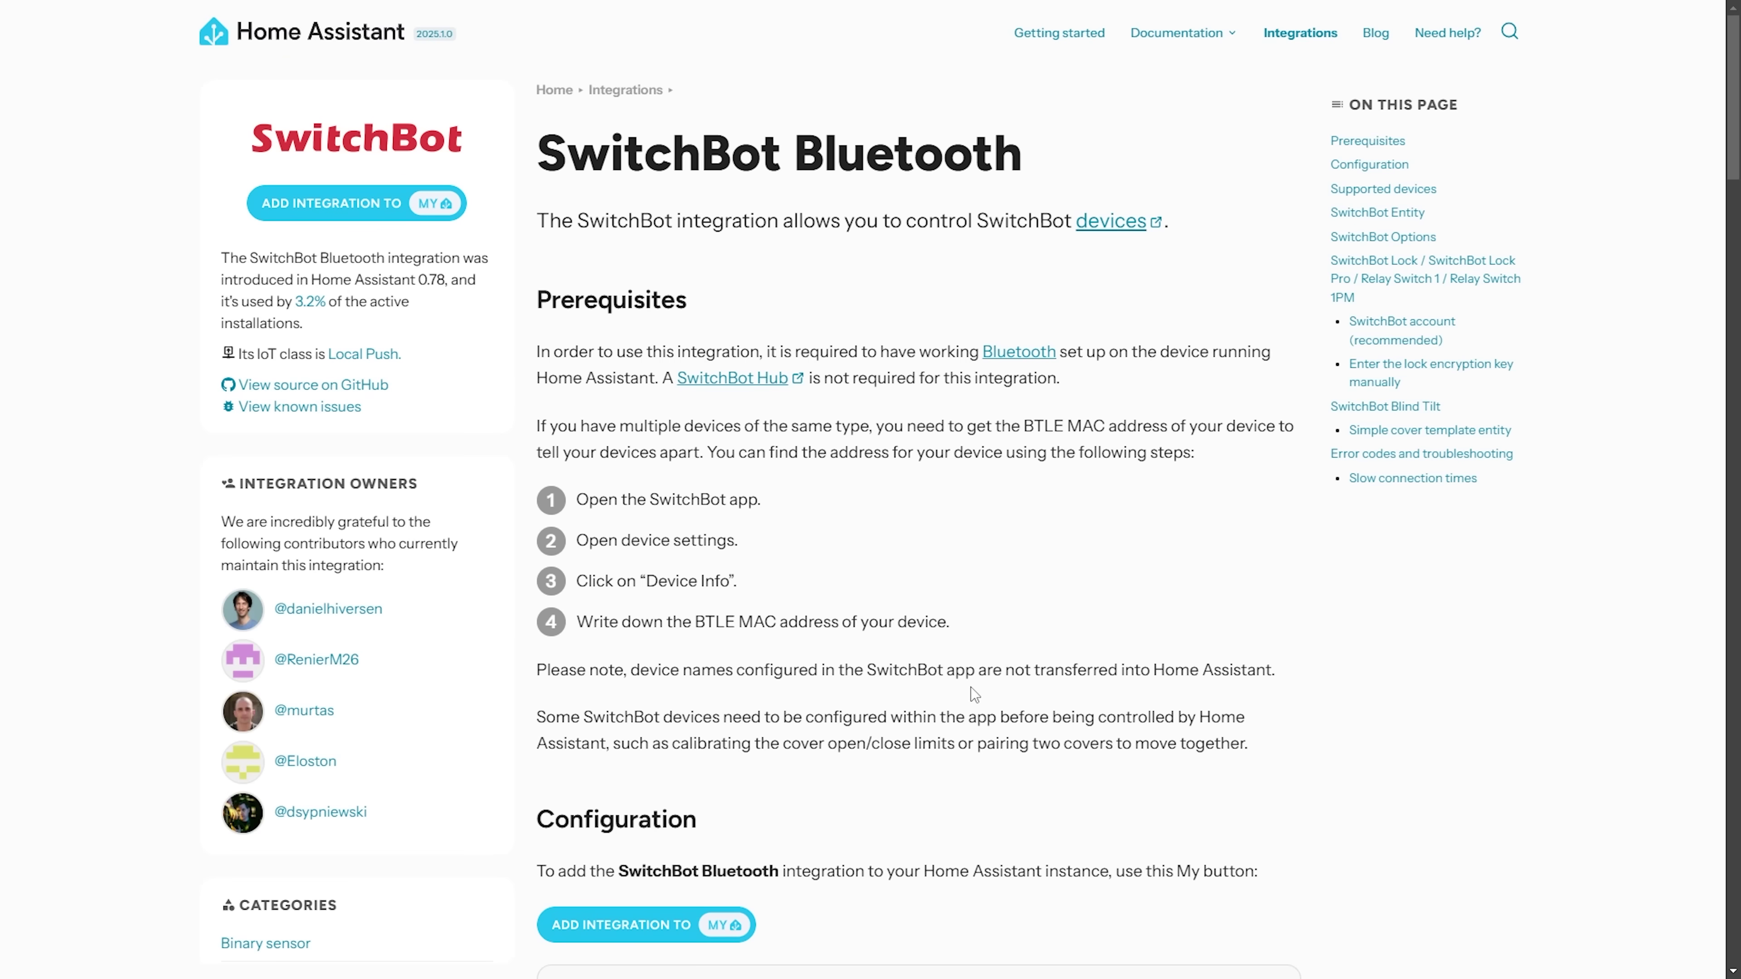
{"action": "scroll", "coordinate": [972, 688], "scroll_direction": "down", "scroll_amount": 10}
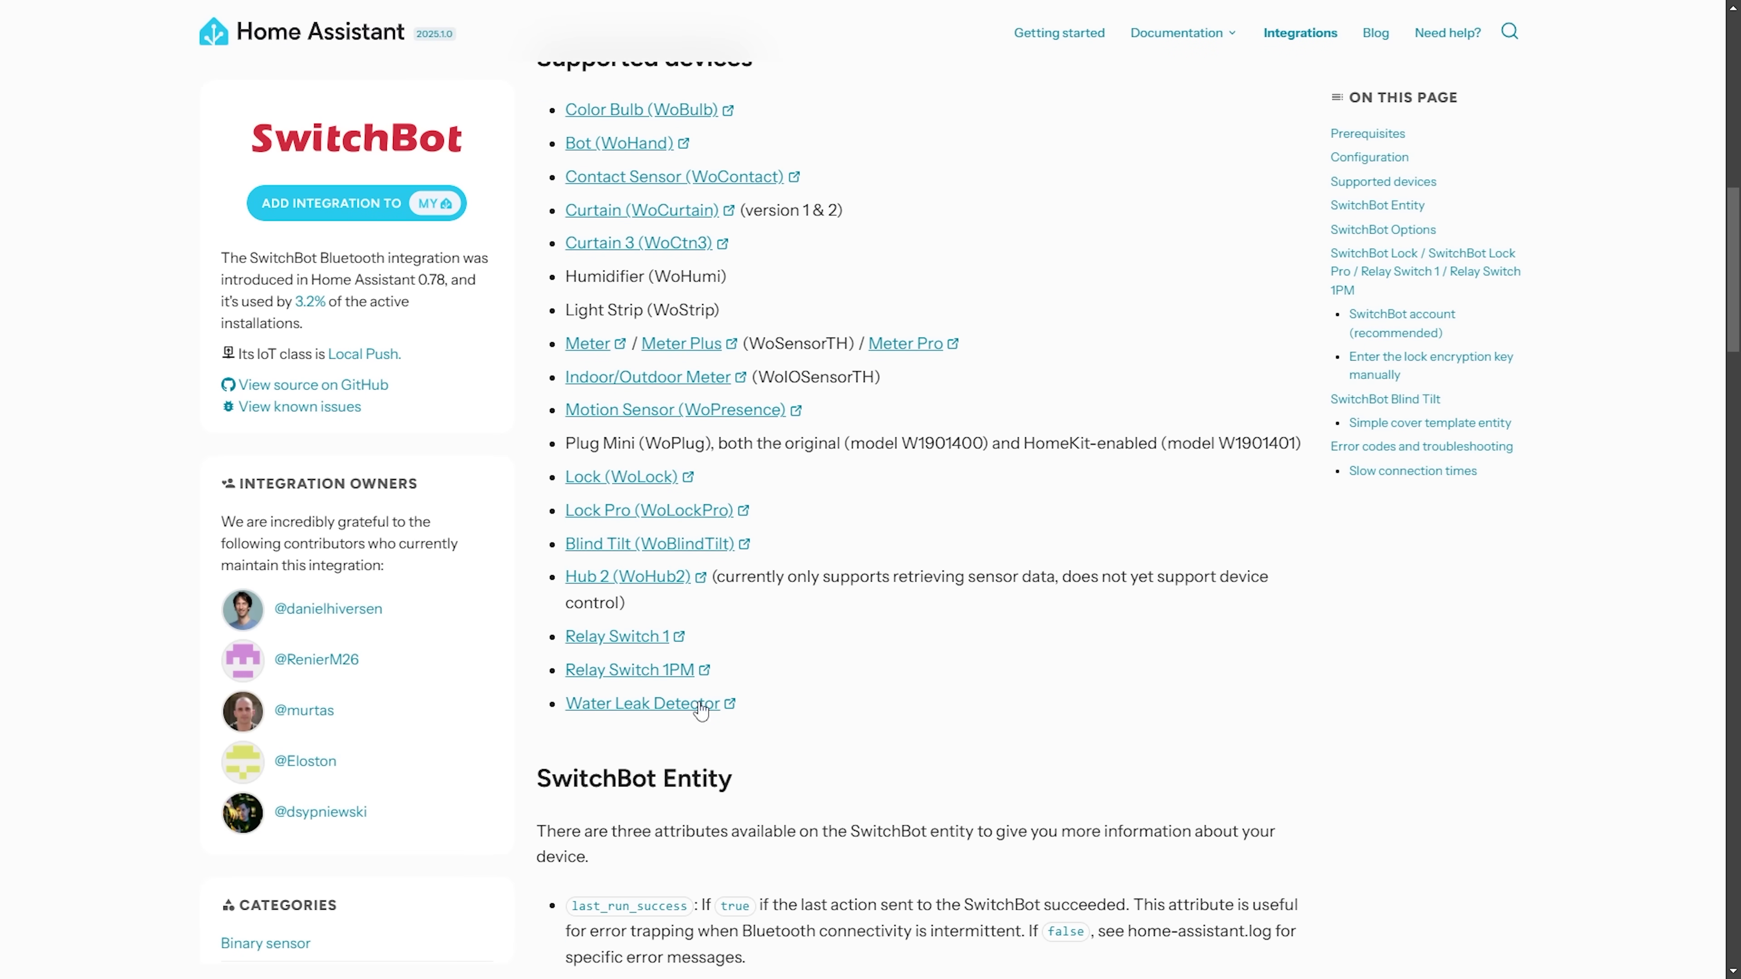
Highlight the Relay Switch 1, Relay Switch 1PM and Water Leak Detector entries in the SwitchBot supported devices list.
{"action": "left_click_drag", "start_coordinate": [564, 636], "coordinate": [726, 682]}
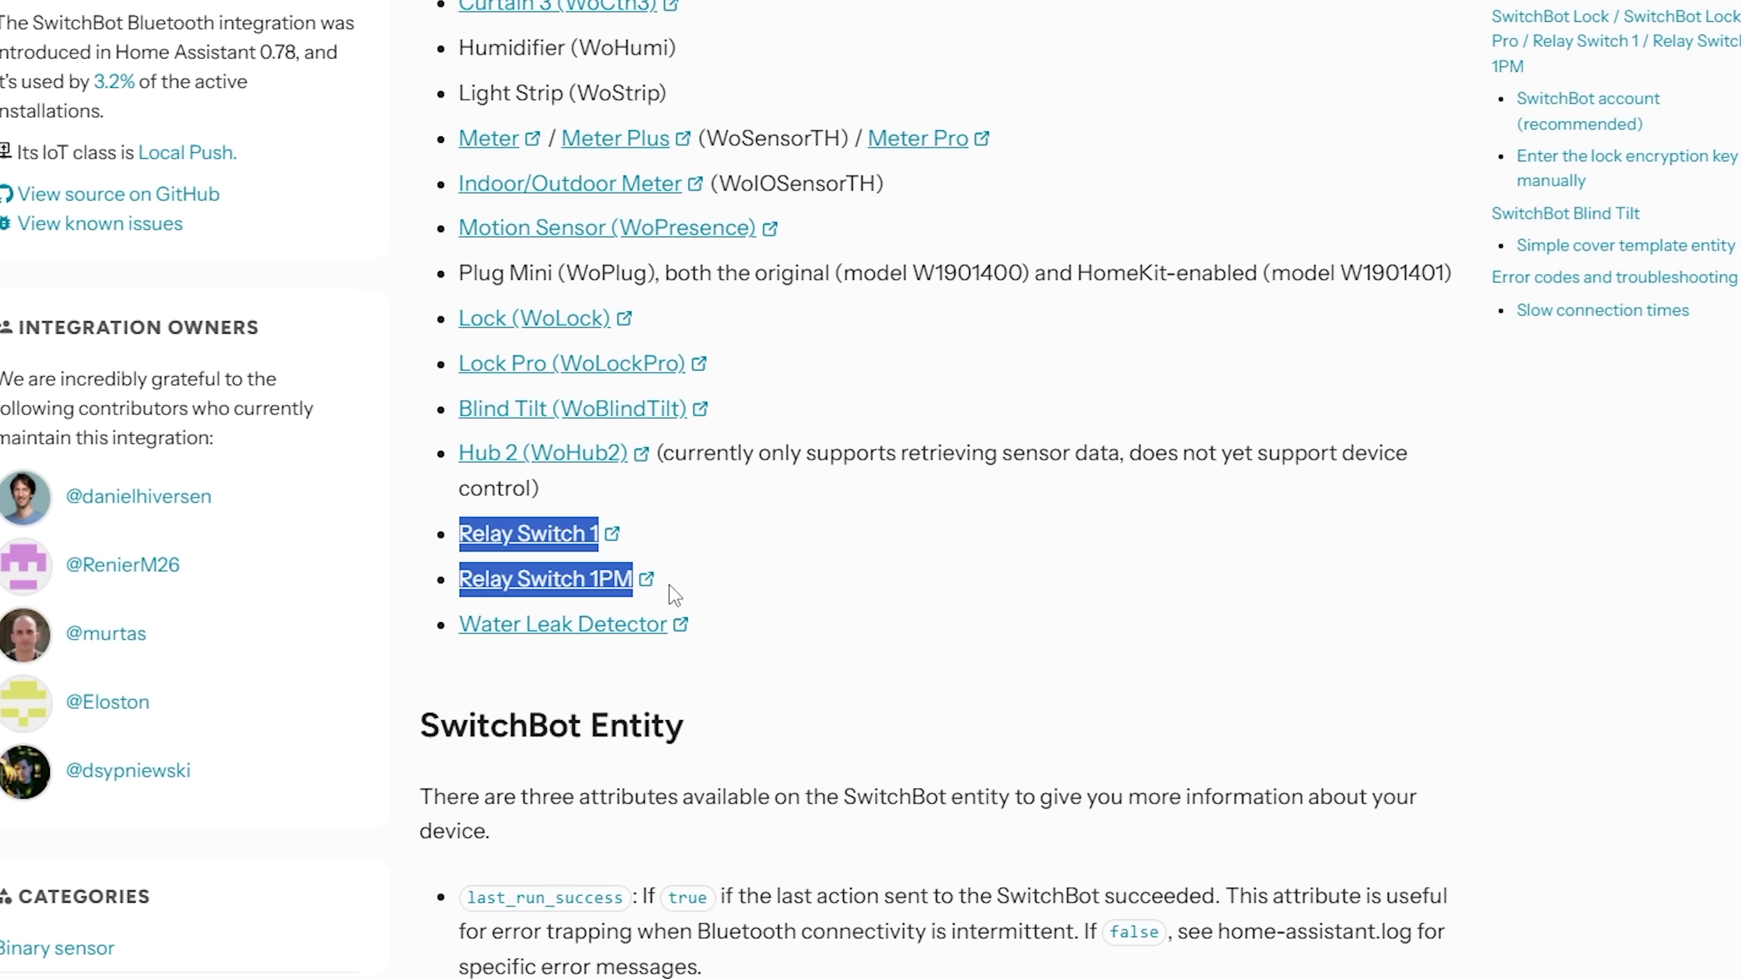
{"action": "left_click_drag", "start_coordinate": [674, 591], "coordinate": [684, 617]}
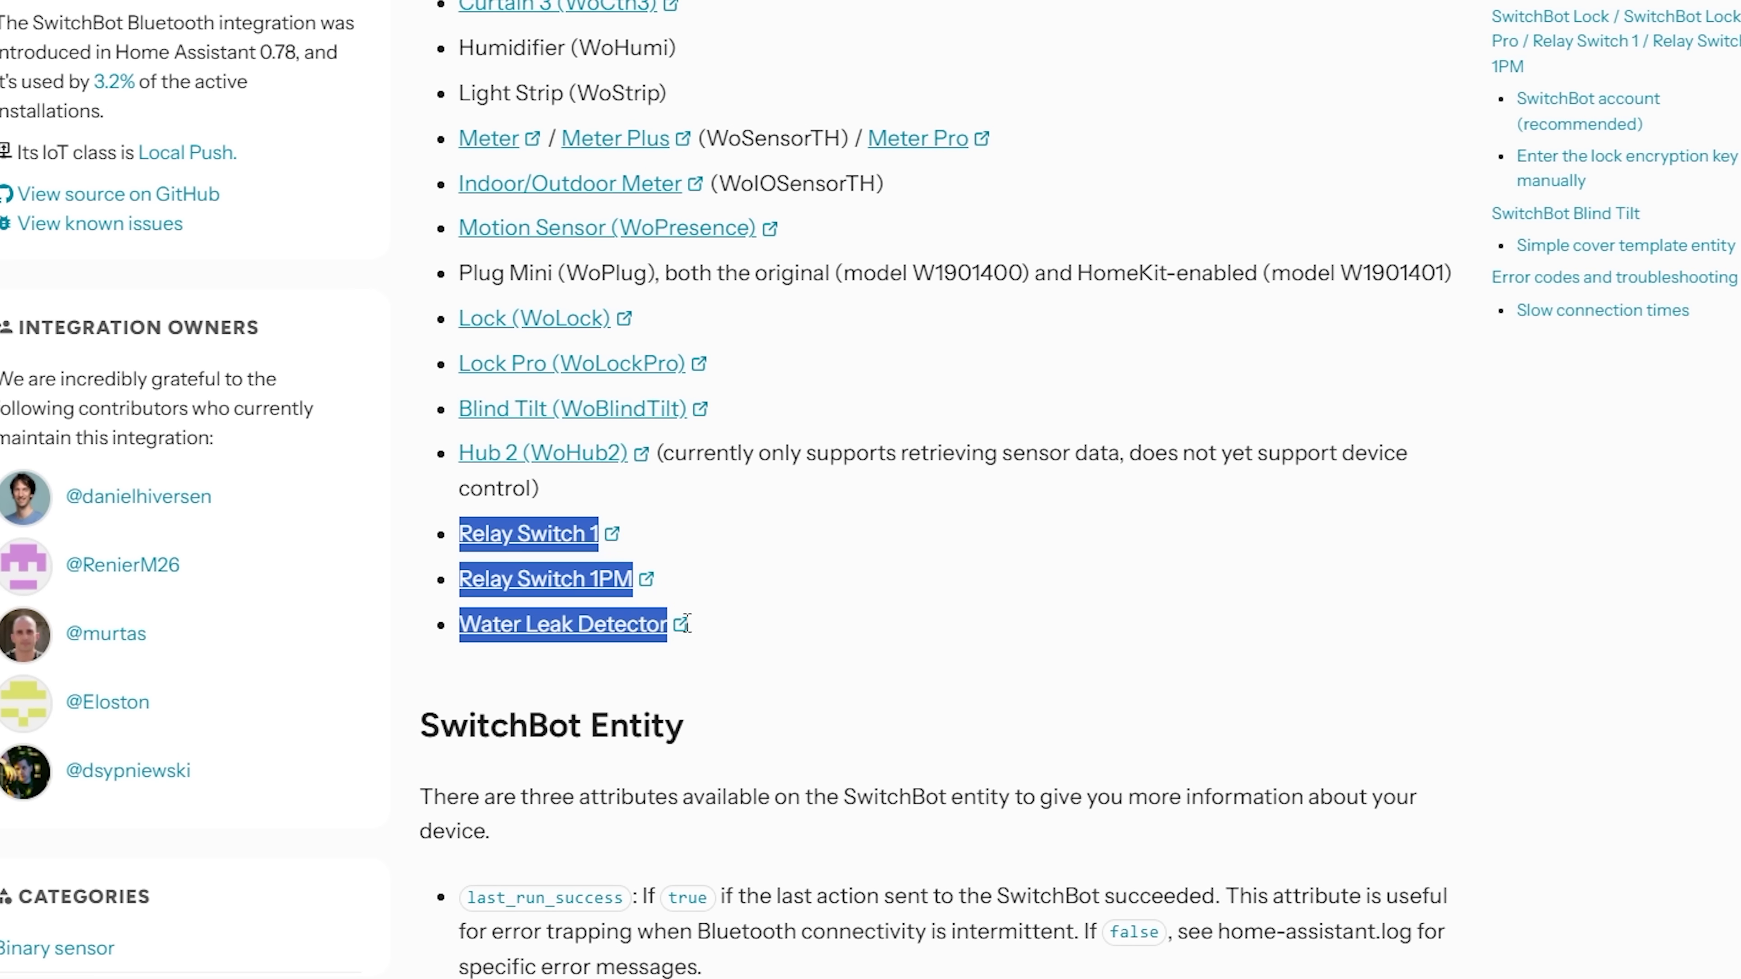
{"action": "left_click", "coordinate": [831, 649]}
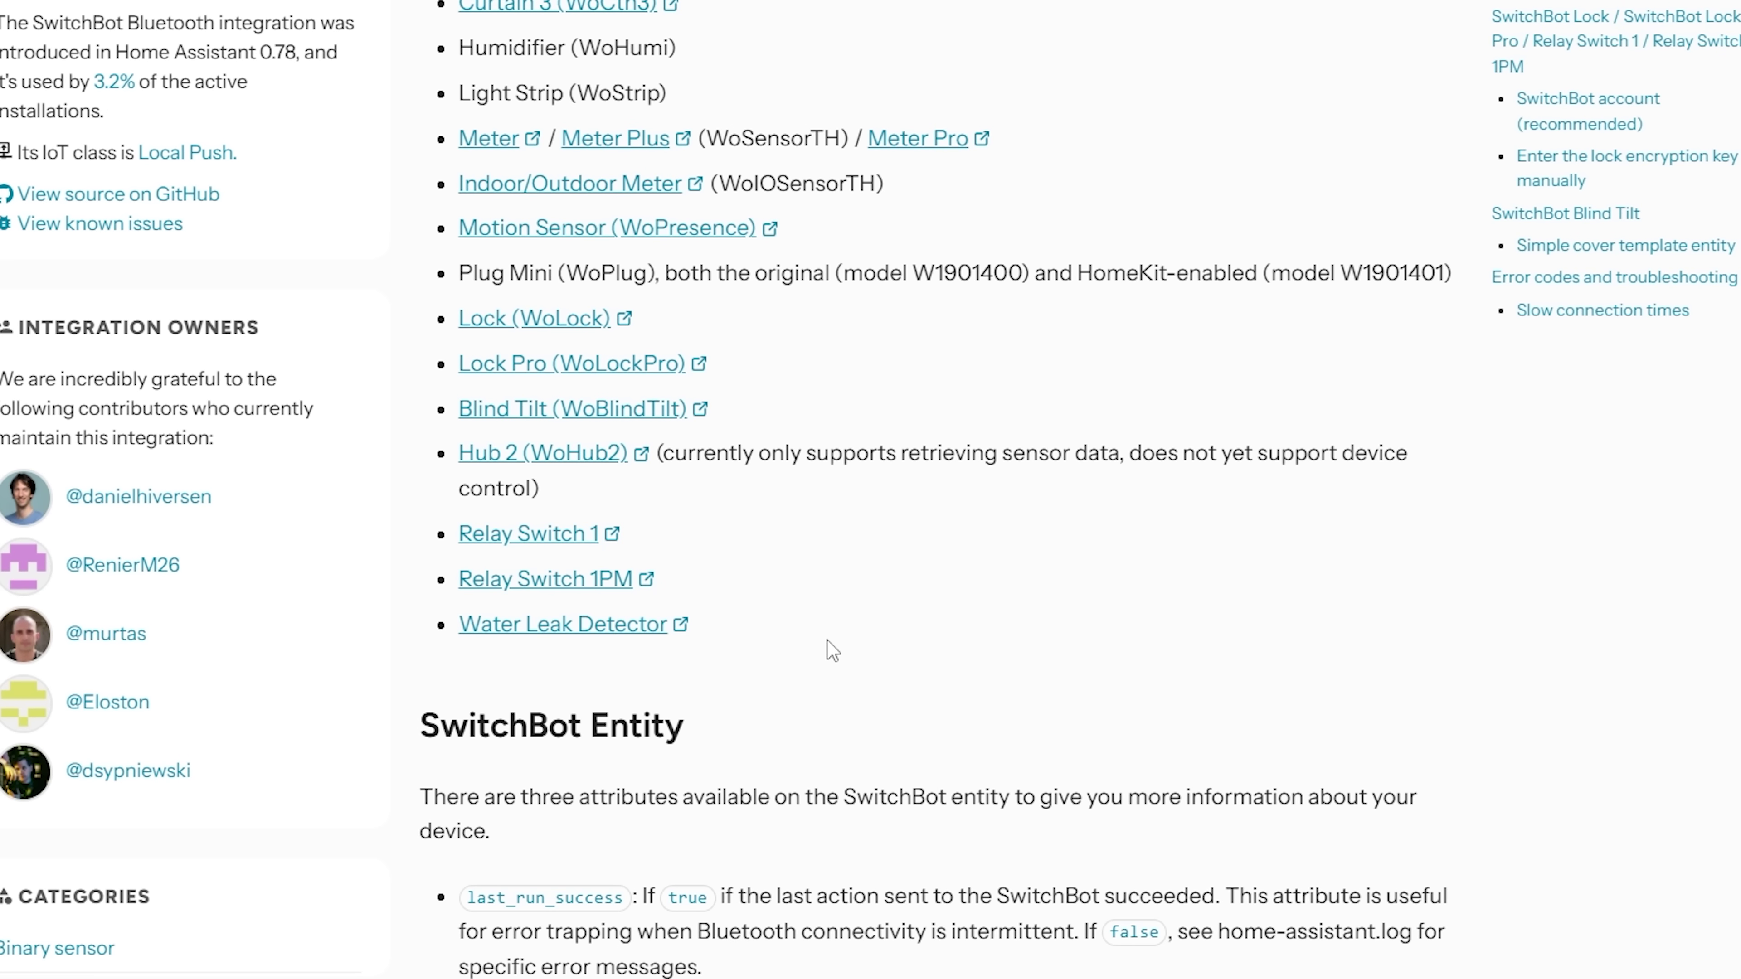